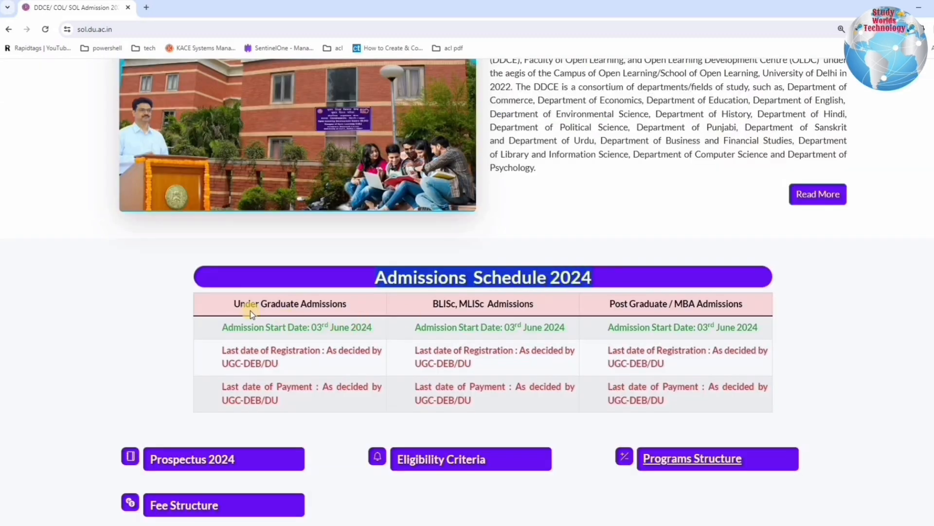
Step: Highlight the Under Graduate, BLISc/MLISc and Post Graduate/MBA admission headings and their start dates
drag(322, 304, 291, 305)
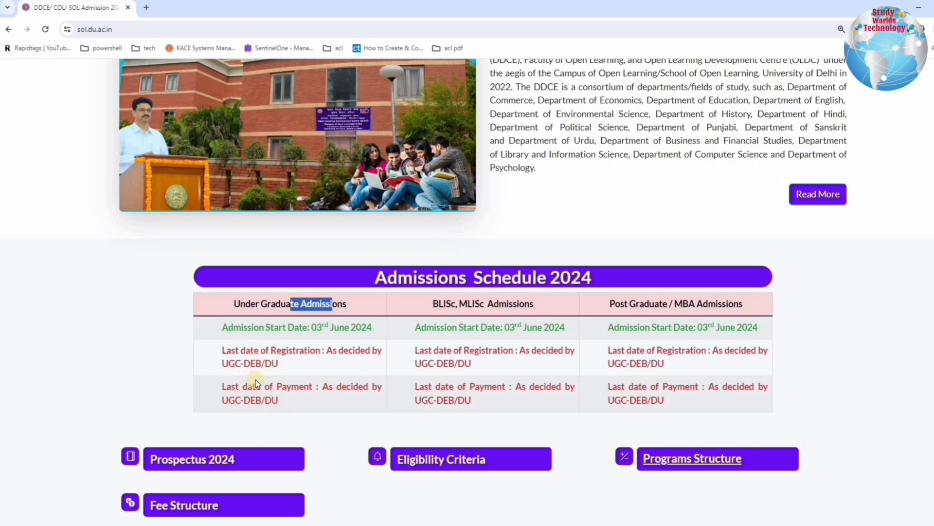
triple_click(527, 306)
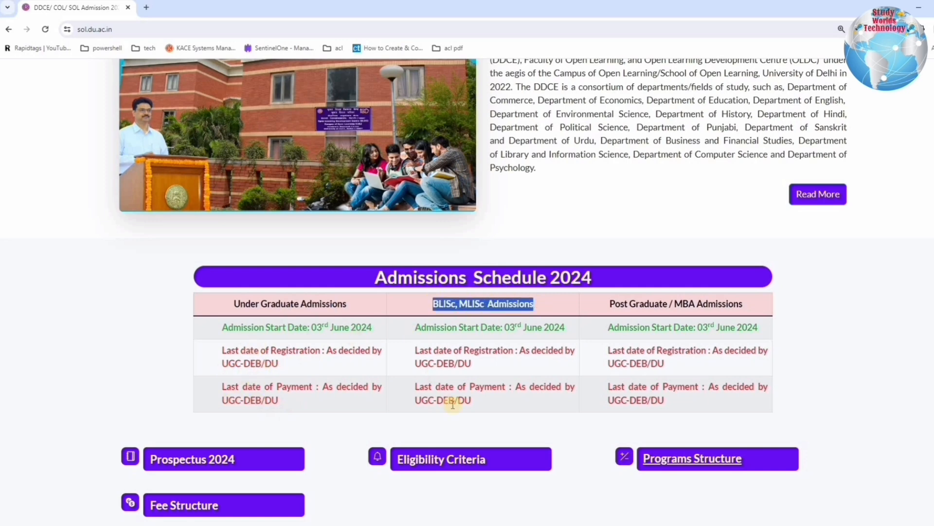
drag(723, 300, 637, 331)
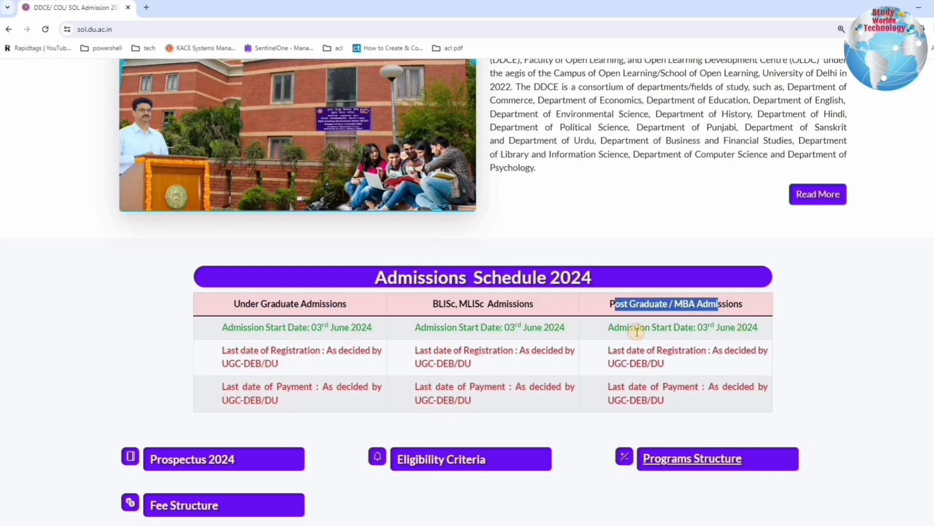
drag(339, 328, 358, 327)
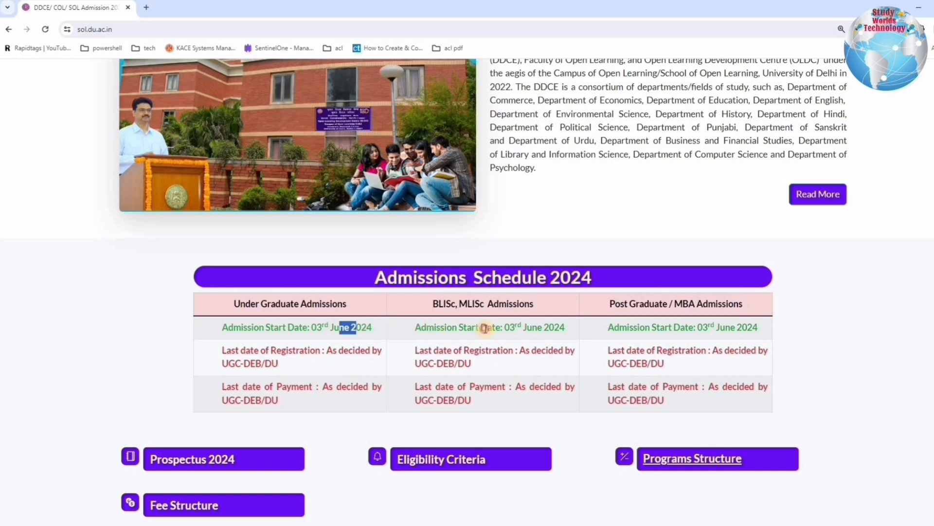
drag(421, 328, 464, 328)
drag(765, 331, 646, 328)
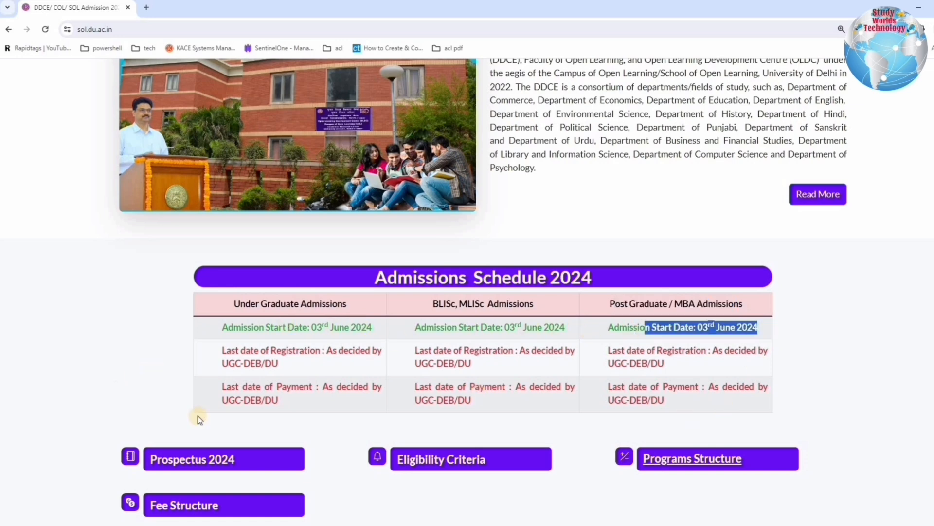
Step: Expand the Prospectus 2024, Eligibility Criteria and Fee Structure lists
scroll(206, 356, down, 3)
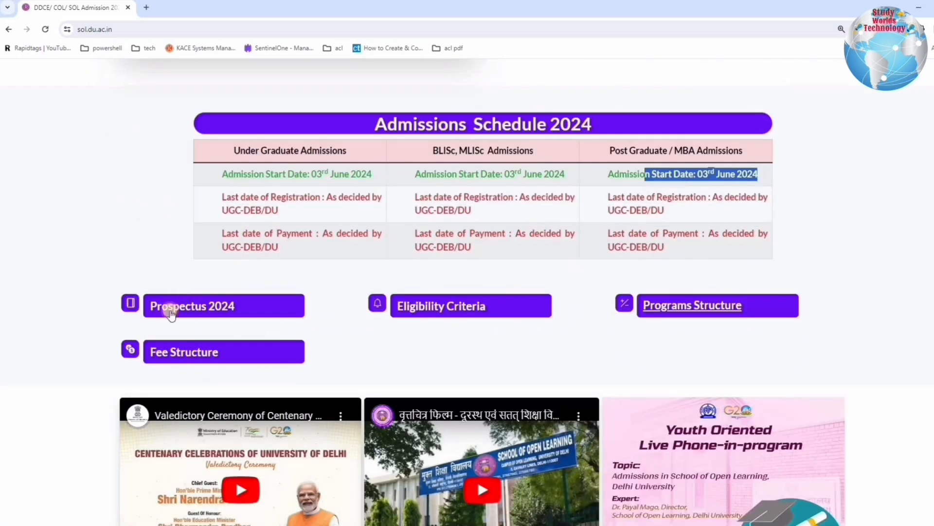
click(172, 307)
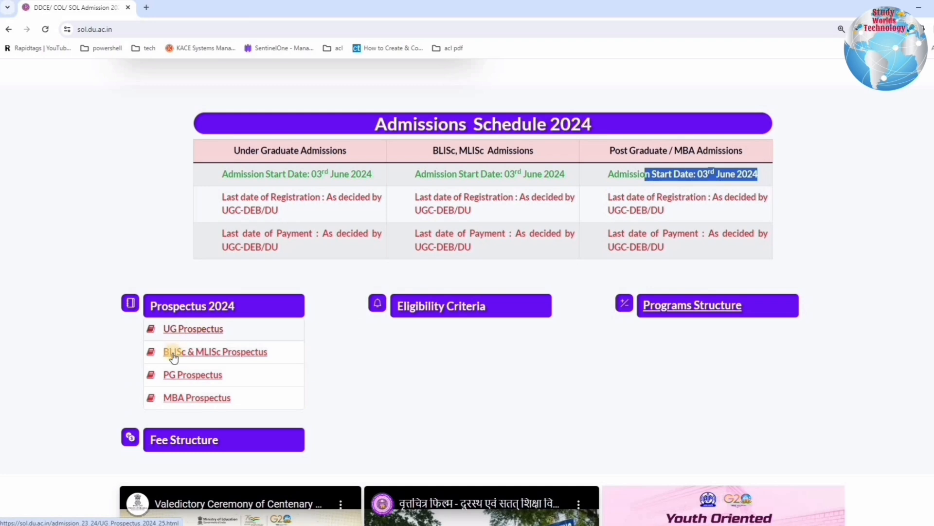
click(444, 303)
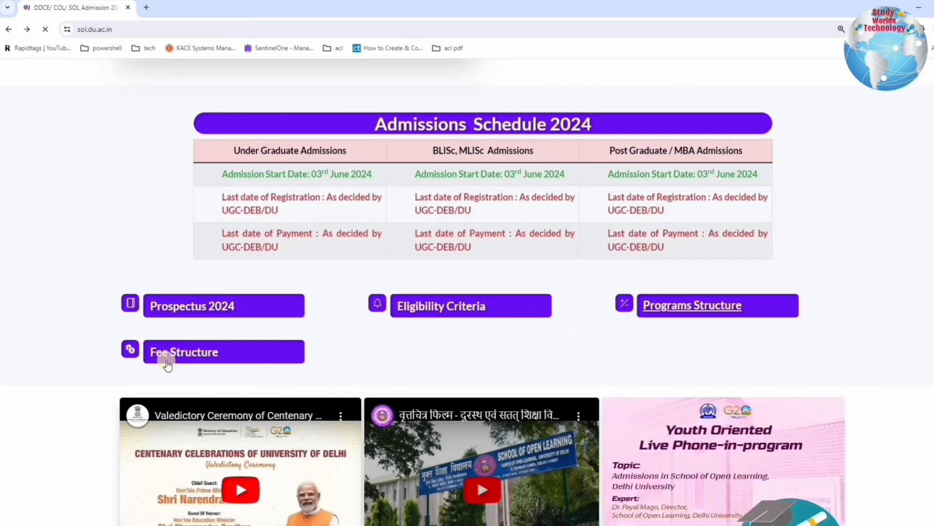
click(166, 360)
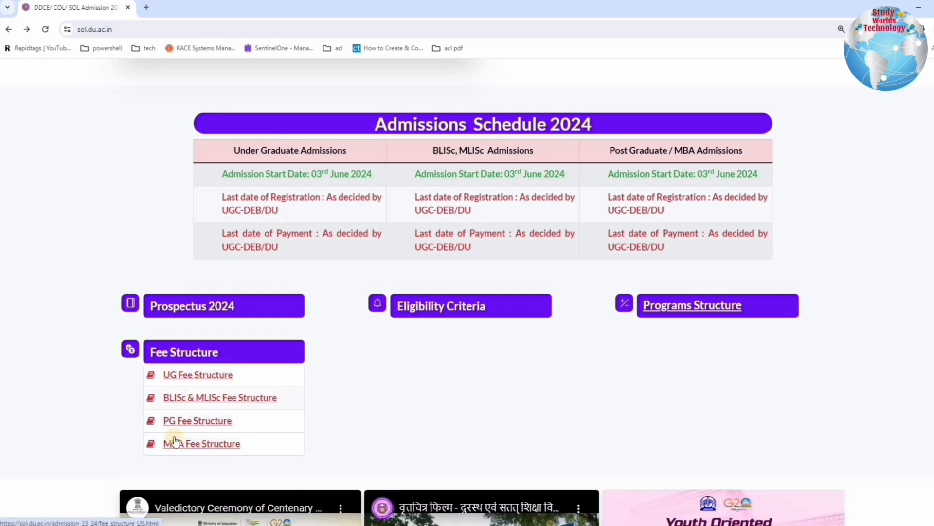
scroll(354, 324, up, 7)
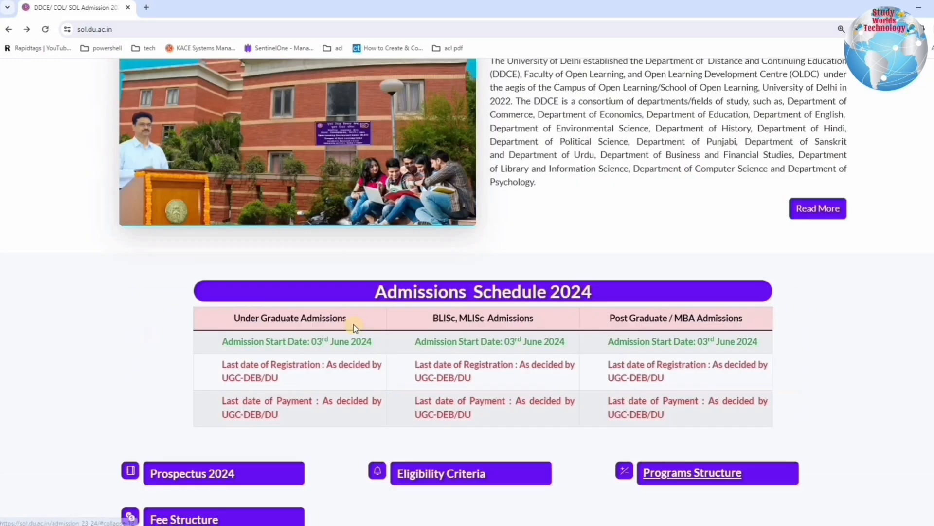
Step: Go to the undergraduate admission portal and highlight its welcome text, Admissions 2024-25 heading and introduction
click(324, 79)
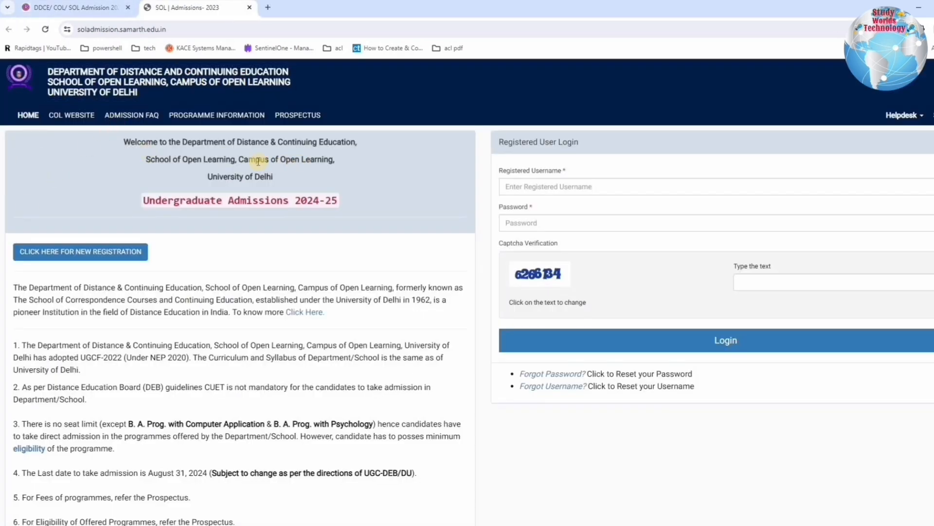
drag(328, 154, 129, 188)
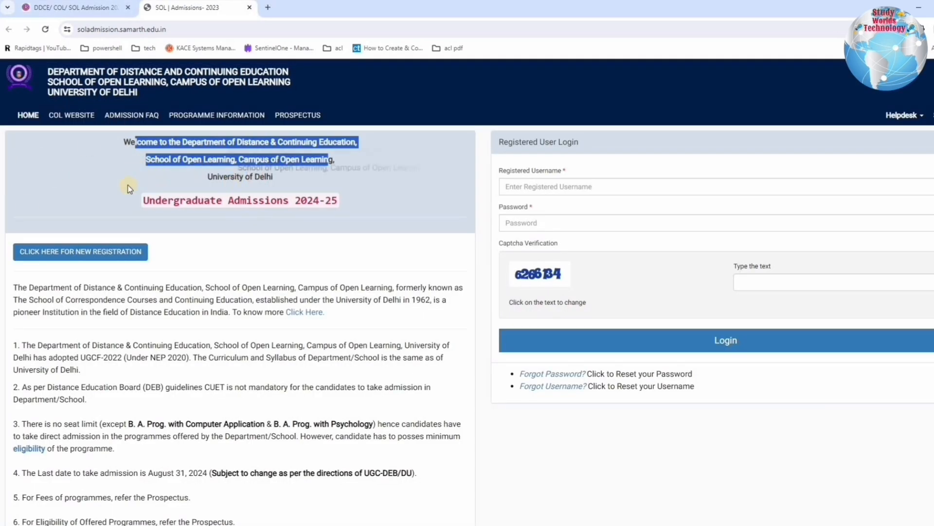
drag(228, 200, 358, 203)
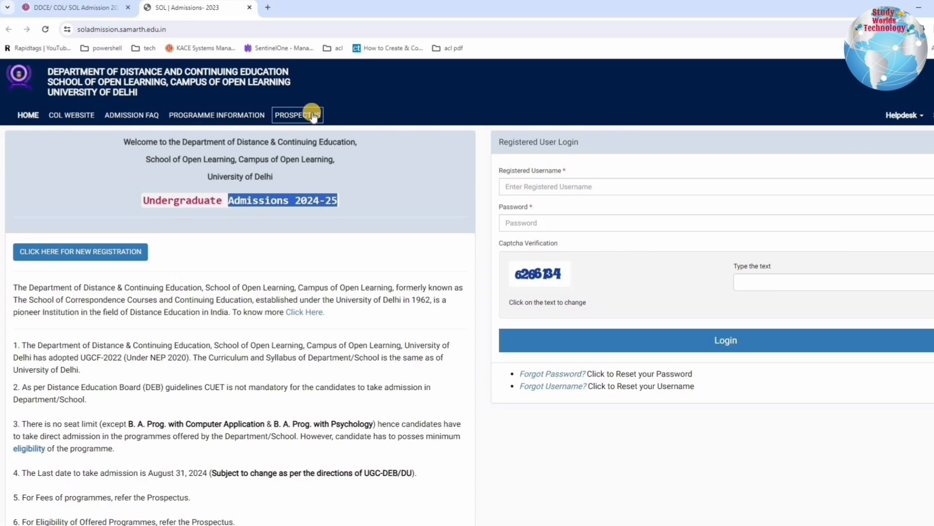
scroll(76, 235, down, 2)
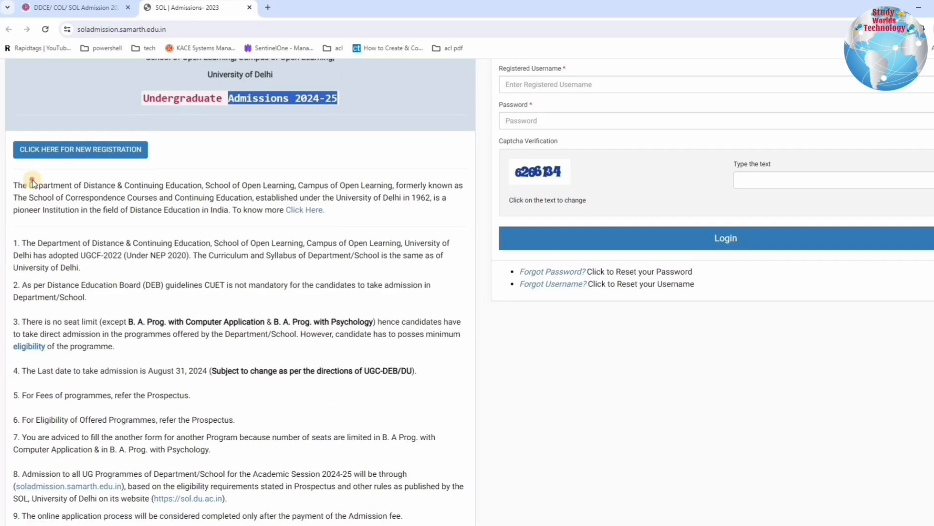
drag(34, 185, 391, 221)
click(36, 241)
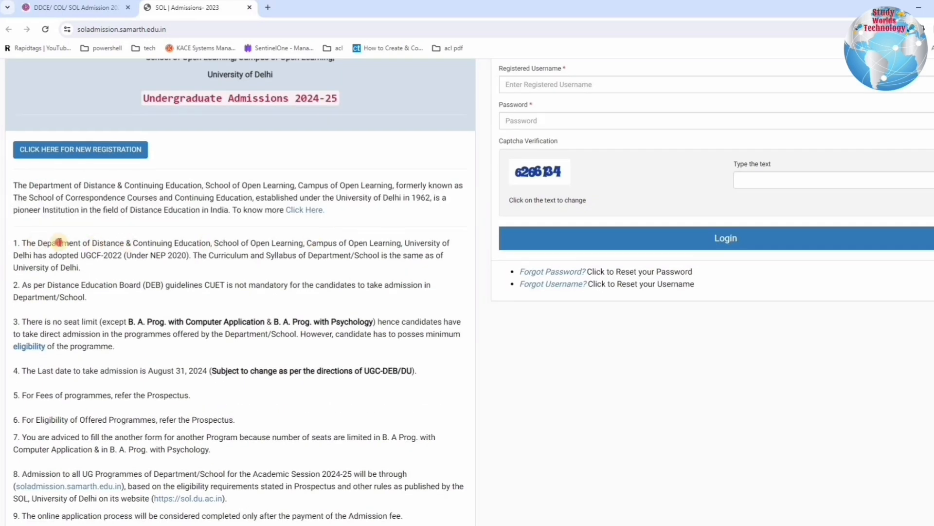
Step: Highlight the first instructions: CUET not mandatory, B.A. Prog. with Computer Application and with Psychology
drag(247, 277, 261, 283)
click(34, 285)
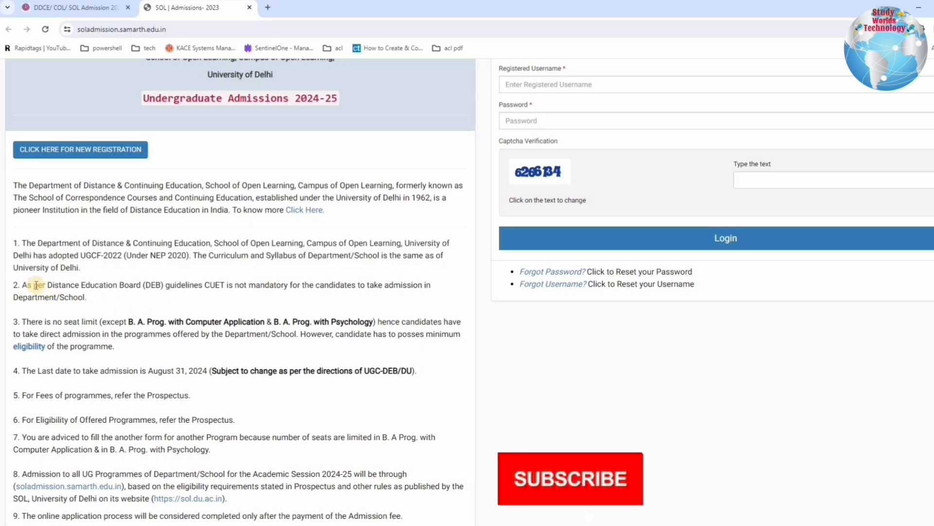
drag(139, 285, 416, 293)
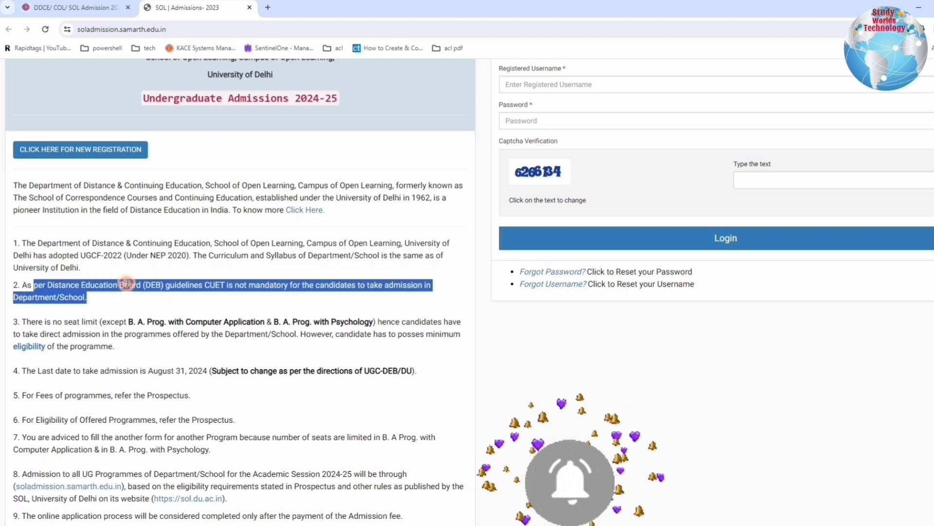
click(306, 296)
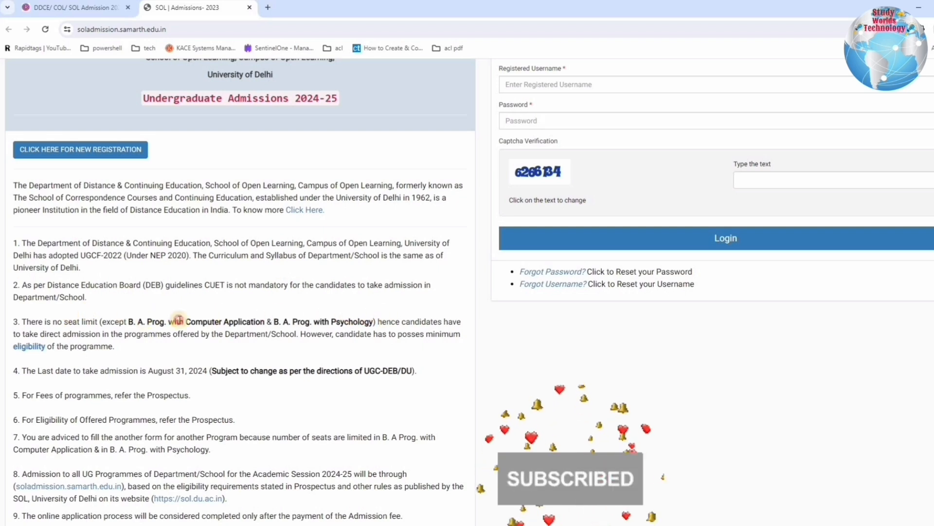
drag(145, 321, 452, 325)
click(361, 322)
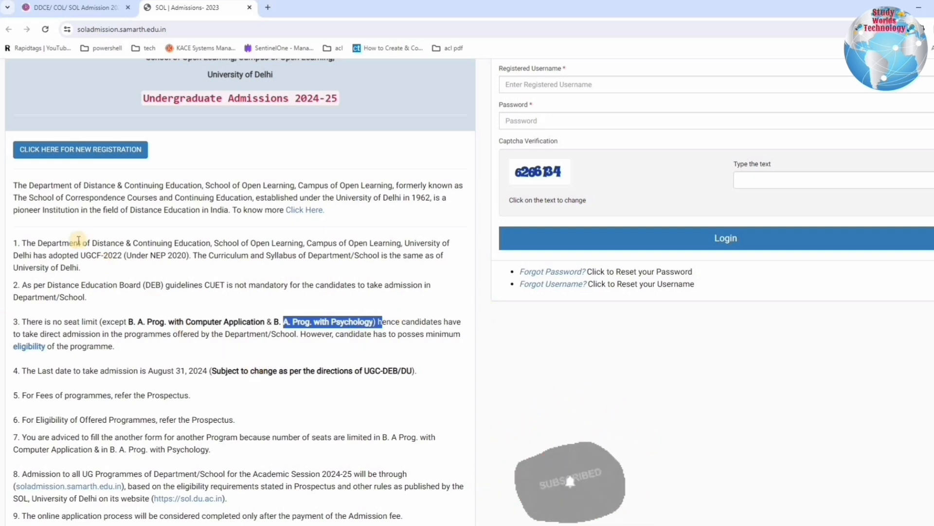
Step: Highlight the August 31, 2024 admission deadline, the programme fees item and the second-form advice
scroll(36, 214, down, 3)
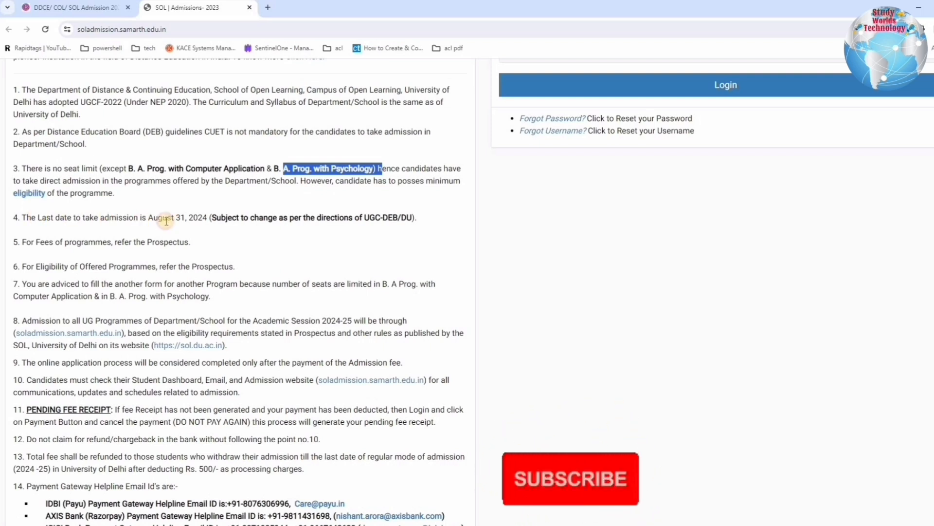
drag(183, 217, 229, 223)
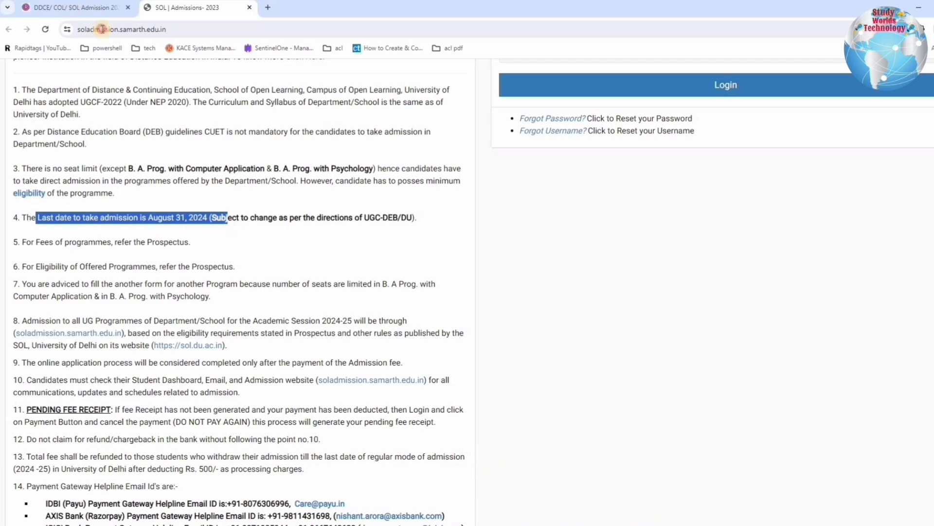
drag(418, 218, 225, 217)
click(88, 213)
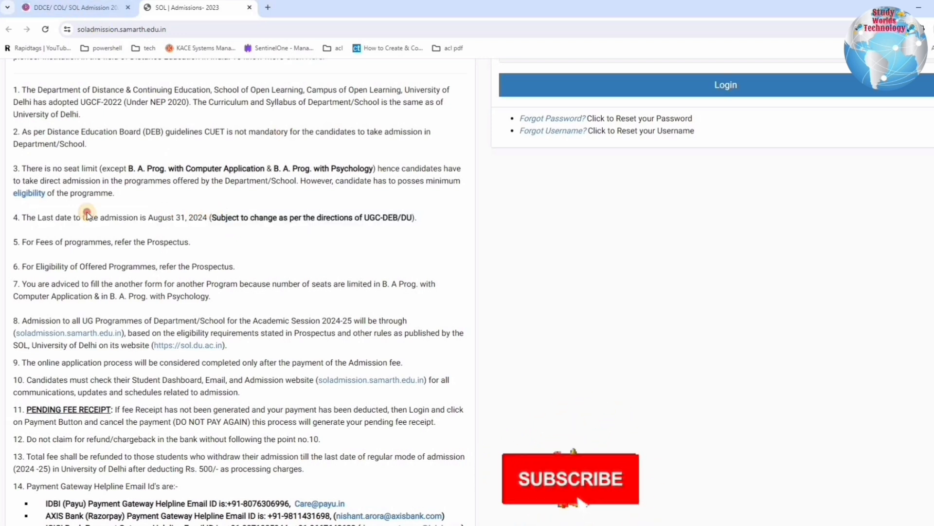
drag(87, 213, 222, 217)
click(195, 226)
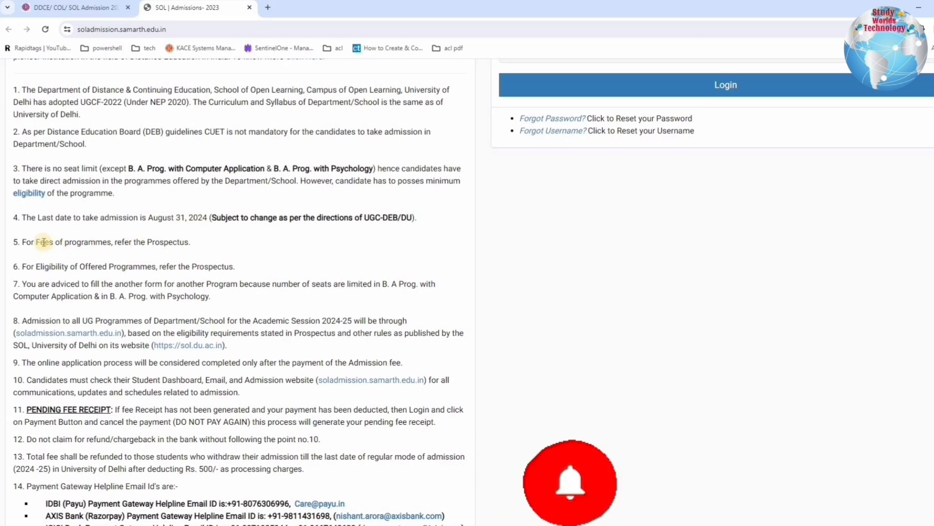
drag(44, 242, 185, 241)
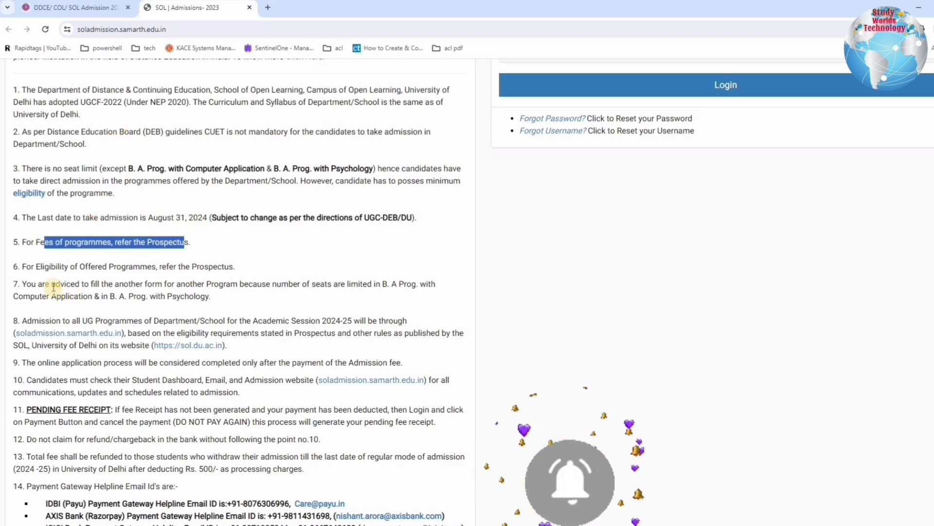
drag(60, 287, 221, 303)
click(80, 303)
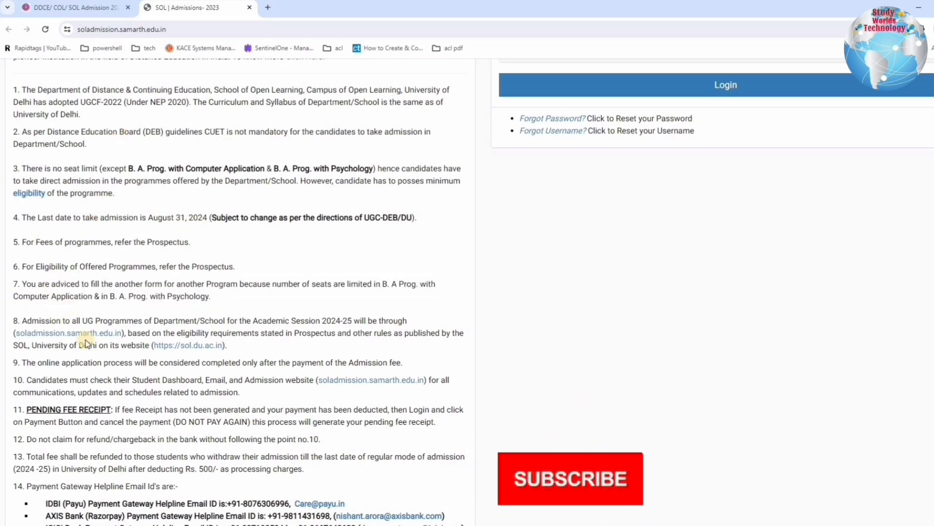
Step: Highlight the admission fee payment, refund rules, Rs. 500/- processing charge and payment gateway helplines
scroll(192, 318, down, 2)
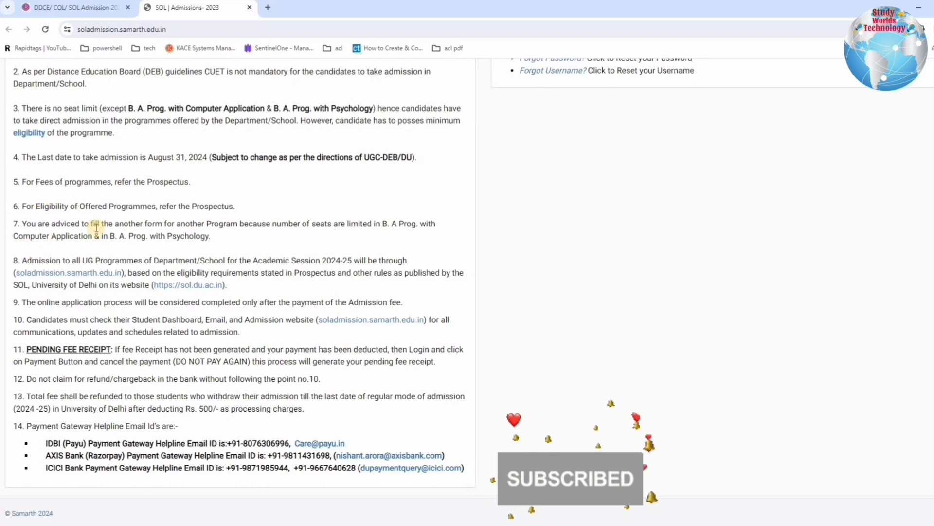
drag(27, 302, 329, 382)
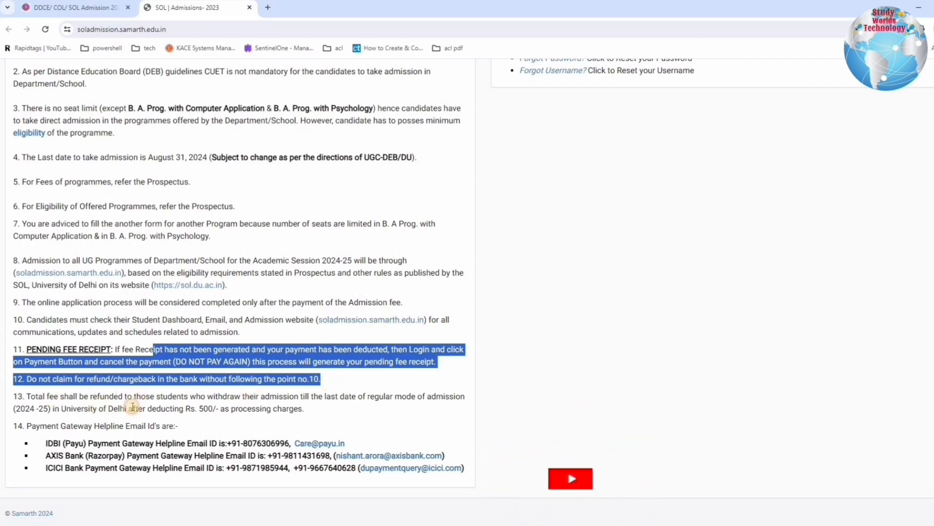
drag(49, 395, 414, 408)
drag(118, 408, 311, 410)
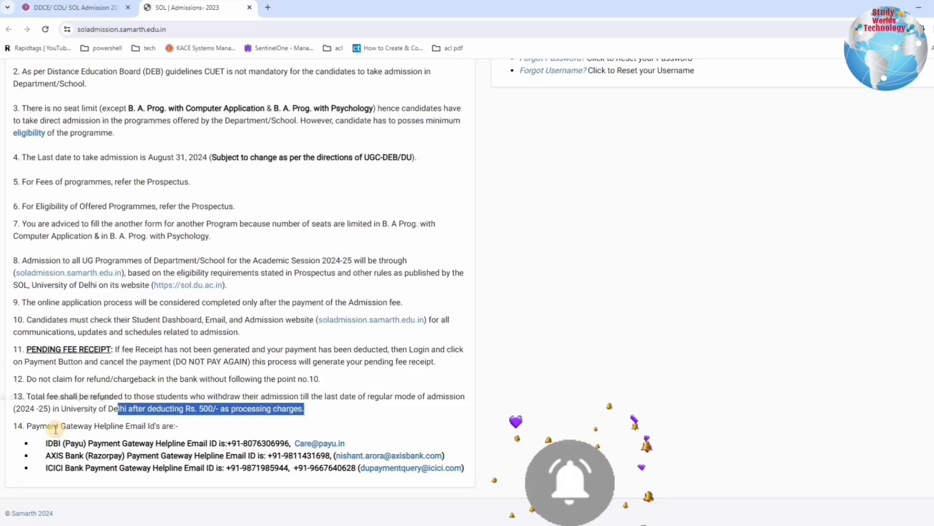
drag(56, 427, 468, 483)
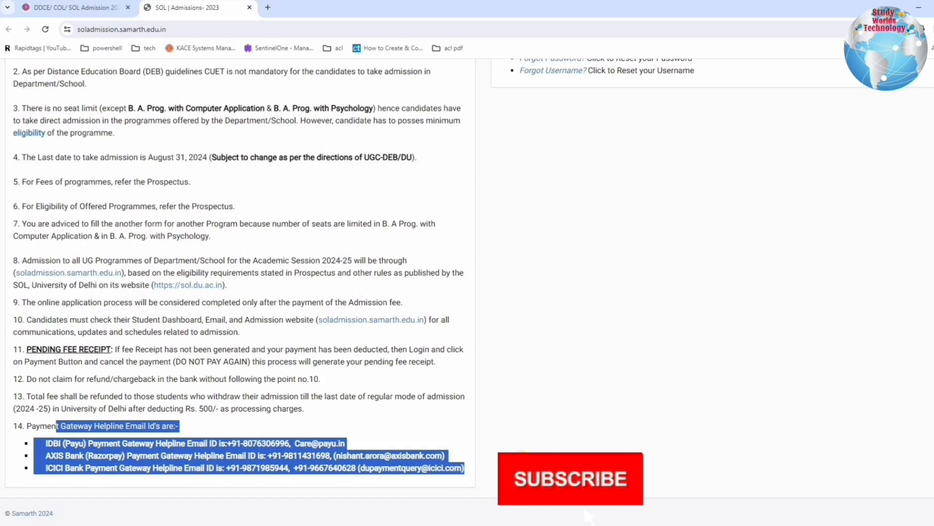
click(87, 444)
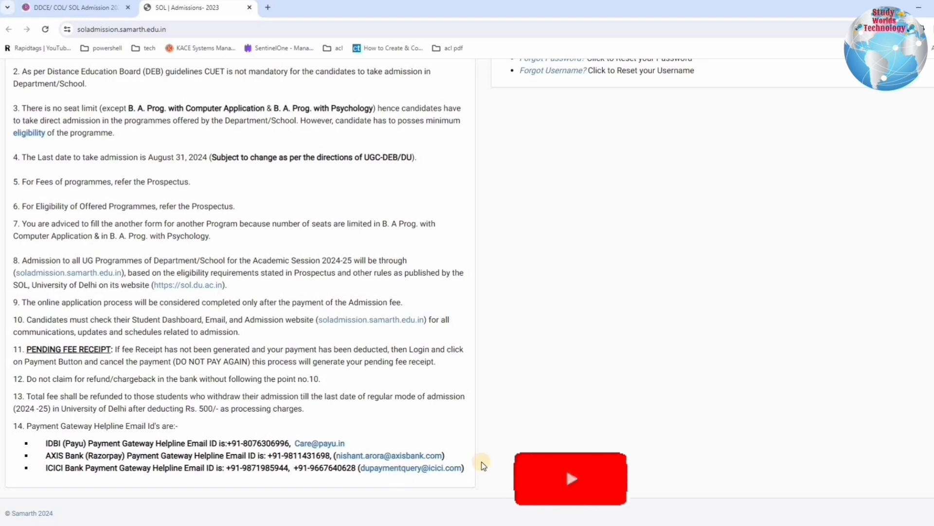
Step: Complete the Student Registration Form, including mobile number and captcha, and register the account
scroll(484, 465, up, 1)
scroll(482, 462, up, 5)
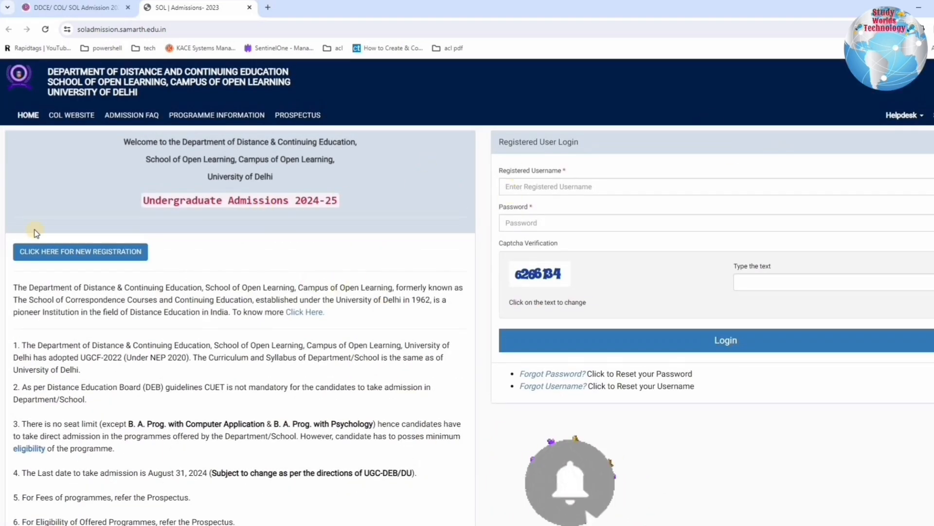
click(52, 257)
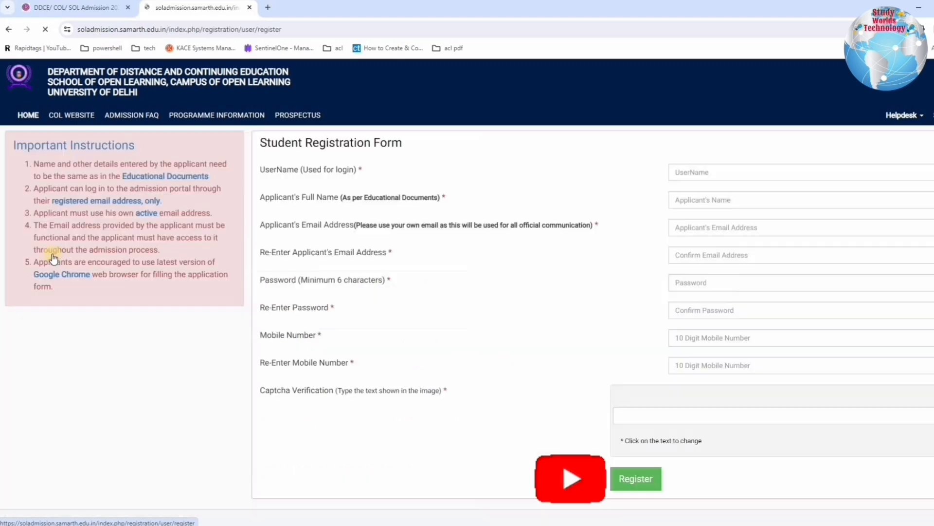
drag(290, 146, 360, 177)
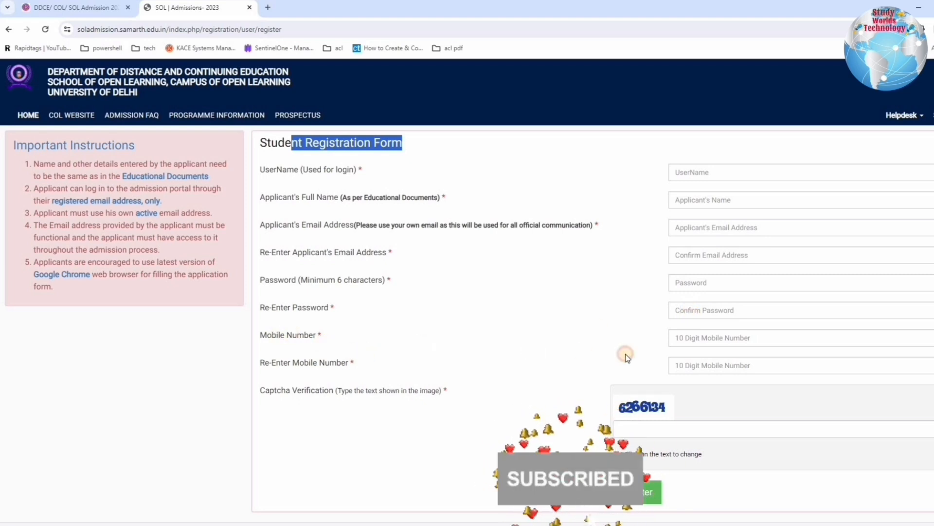
drag(279, 335, 425, 359)
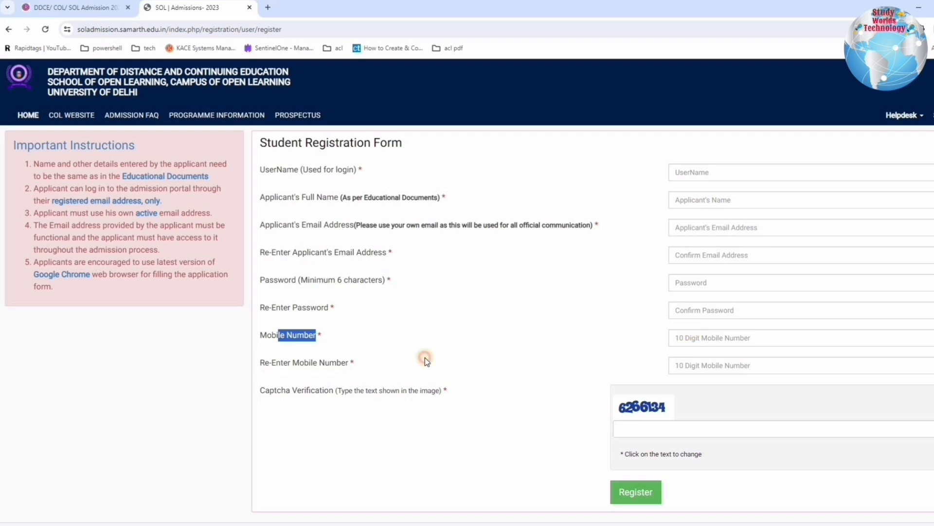
click(683, 365)
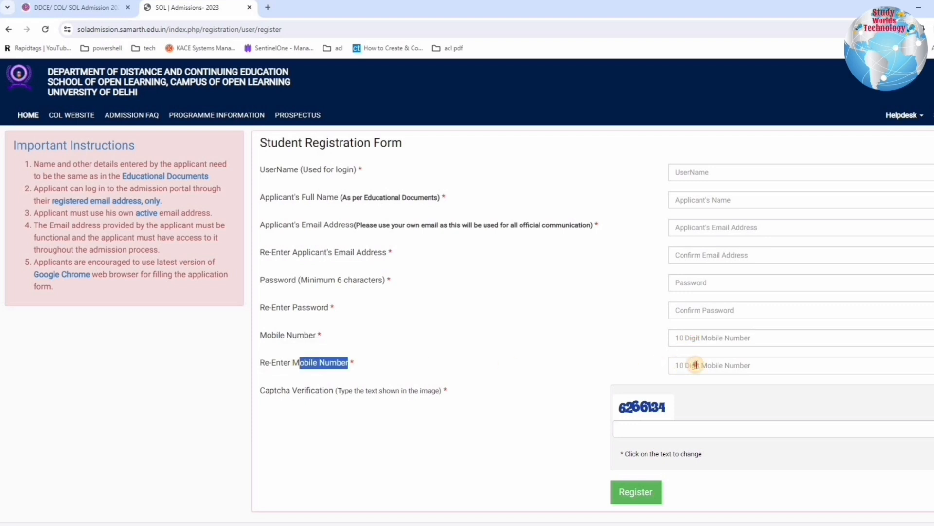
drag(527, 394, 685, 397)
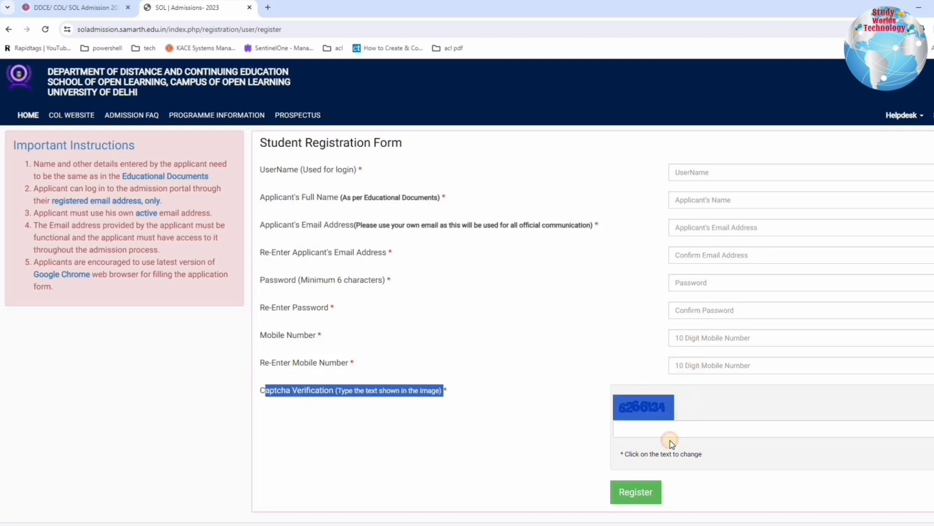
click(636, 492)
drag(27, 141, 391, 142)
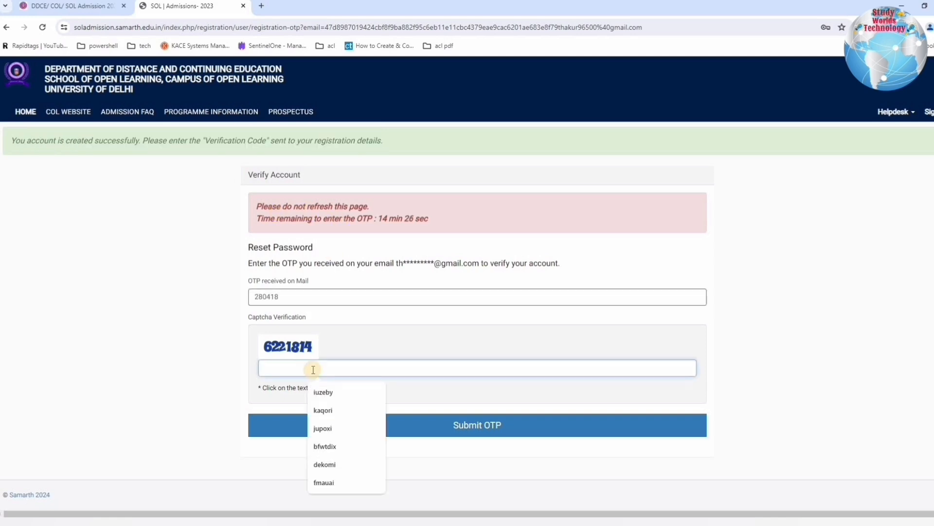
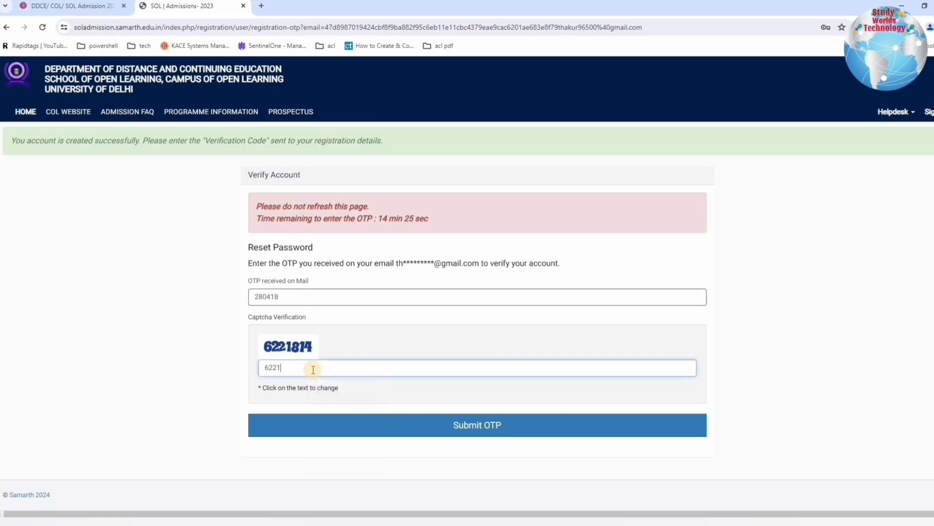
Step: Enter the emailed OTP to verify the account, then log in to the admission dashboard
click(433, 431)
drag(11, 141, 123, 142)
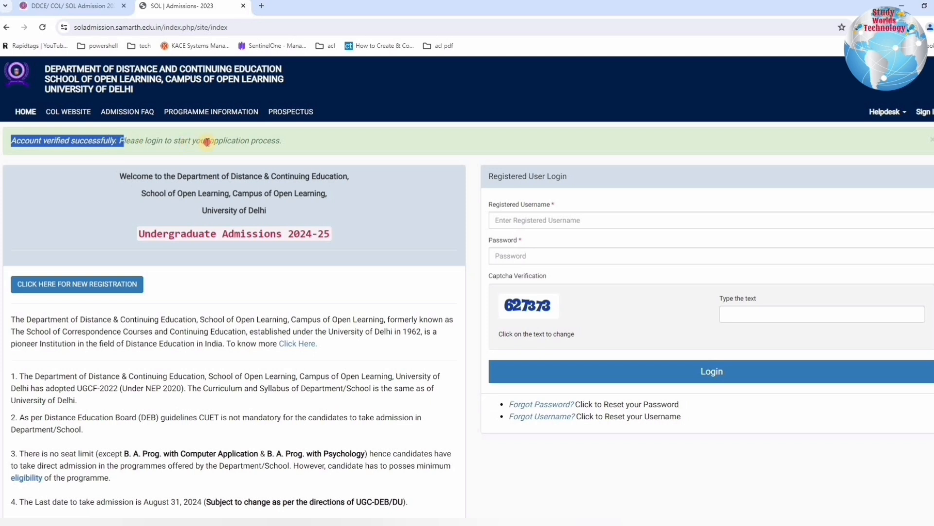
drag(208, 141, 302, 144)
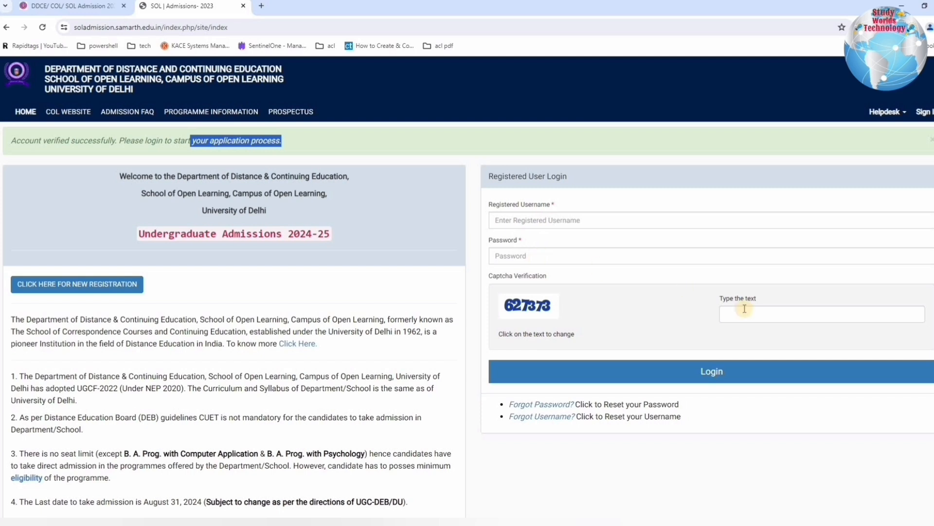
click(706, 377)
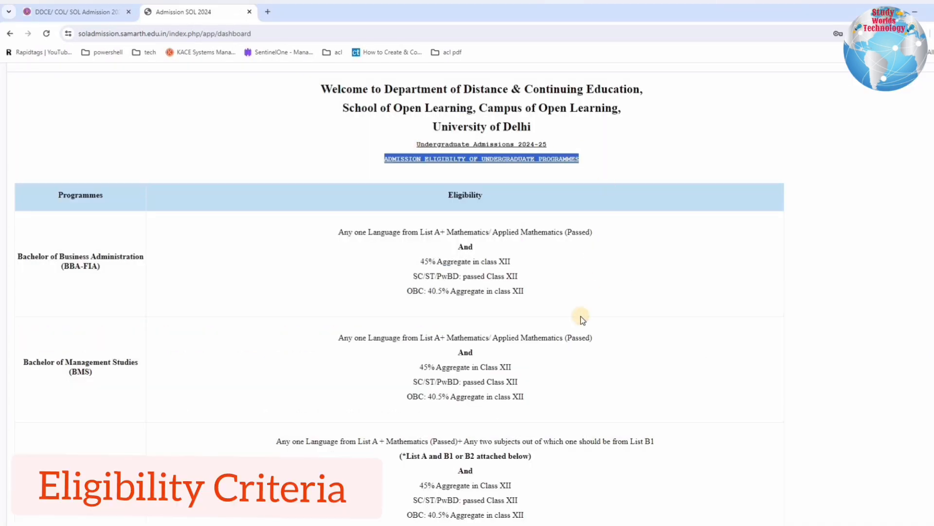
scroll(580, 316, down, 10)
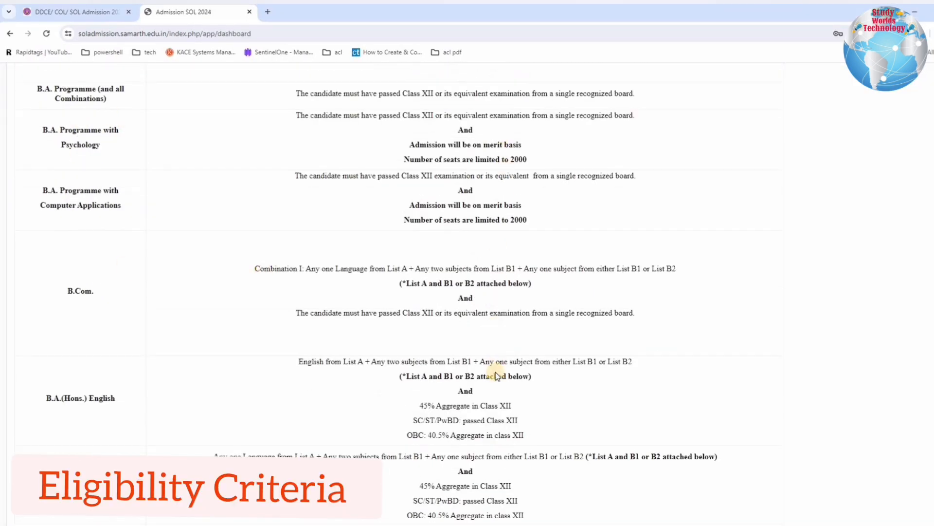
drag(514, 157, 404, 163)
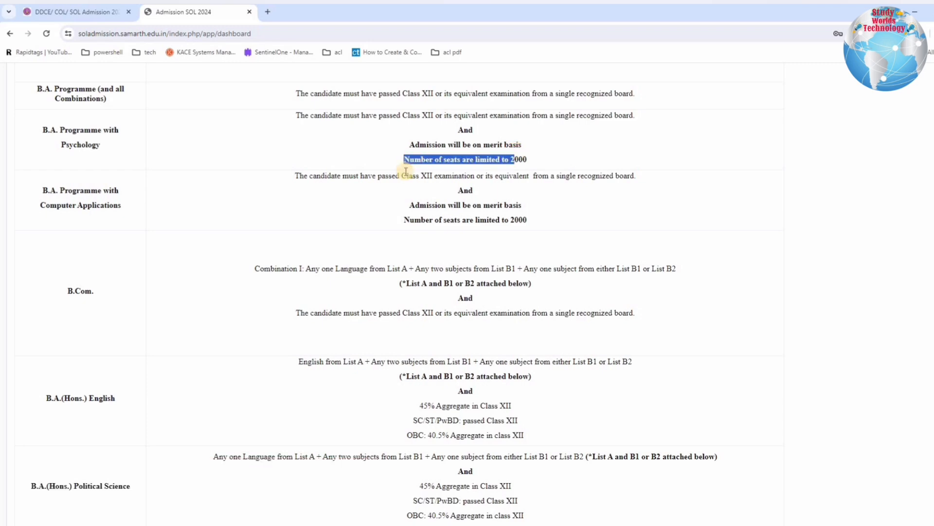
triple_click(564, 219)
scroll(546, 214, up, 2)
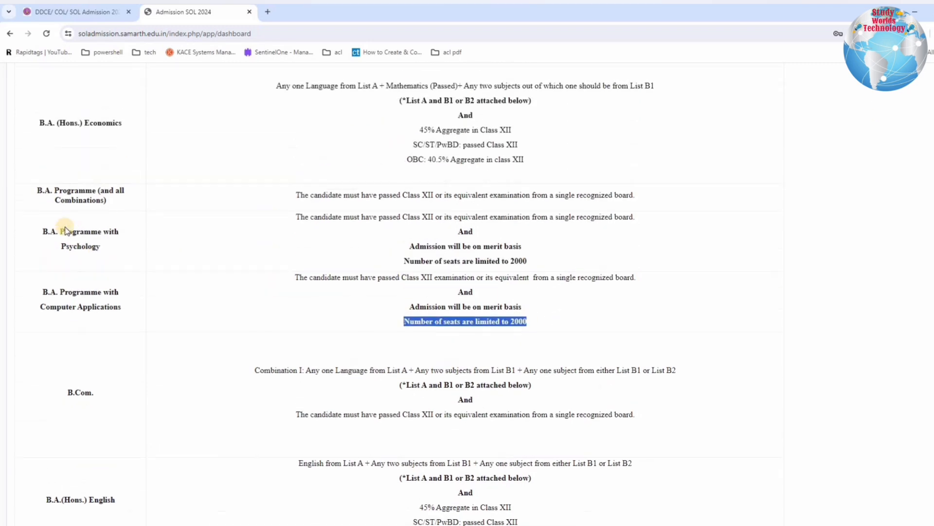
drag(69, 291, 553, 331)
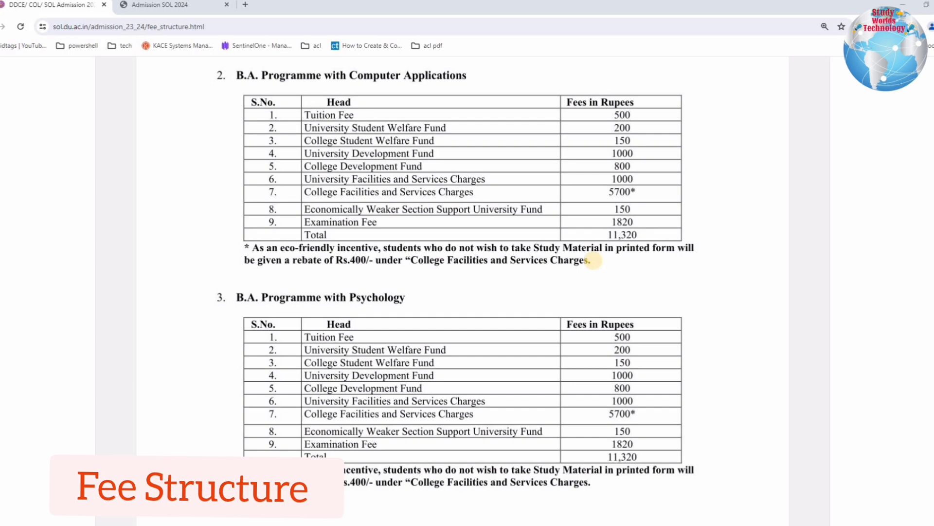
Step: Review the Computer Applications and Psychology fee tables (11,320 each), then return to the dashboard guidelines
scroll(593, 261, down, 1)
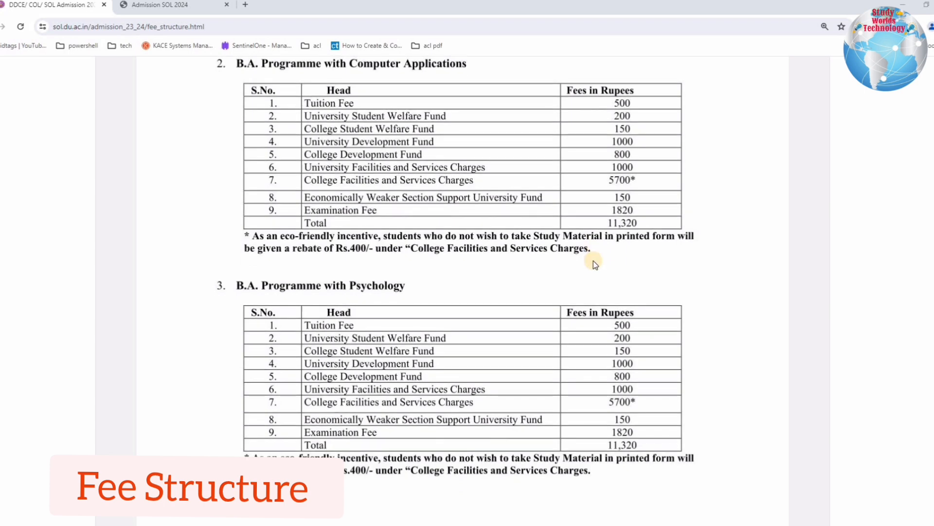
scroll(436, 230, down, 1)
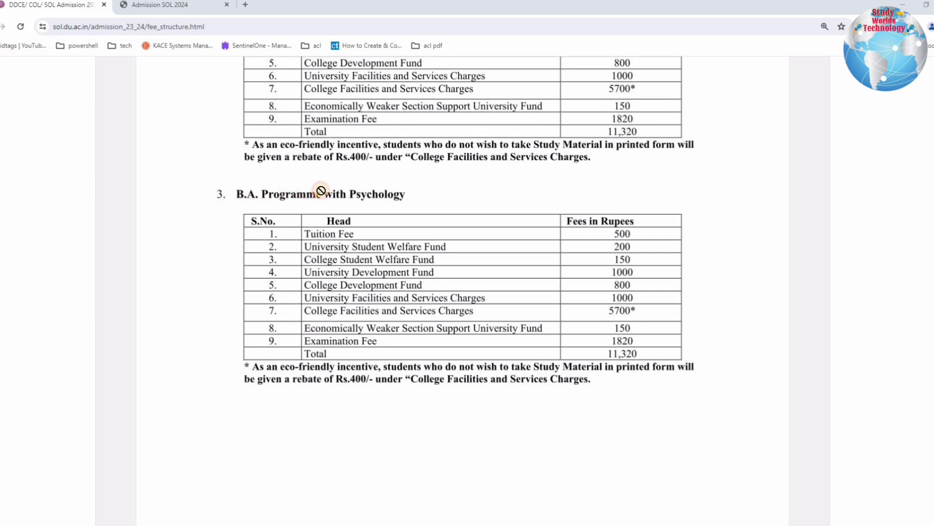
drag(331, 191, 228, 192)
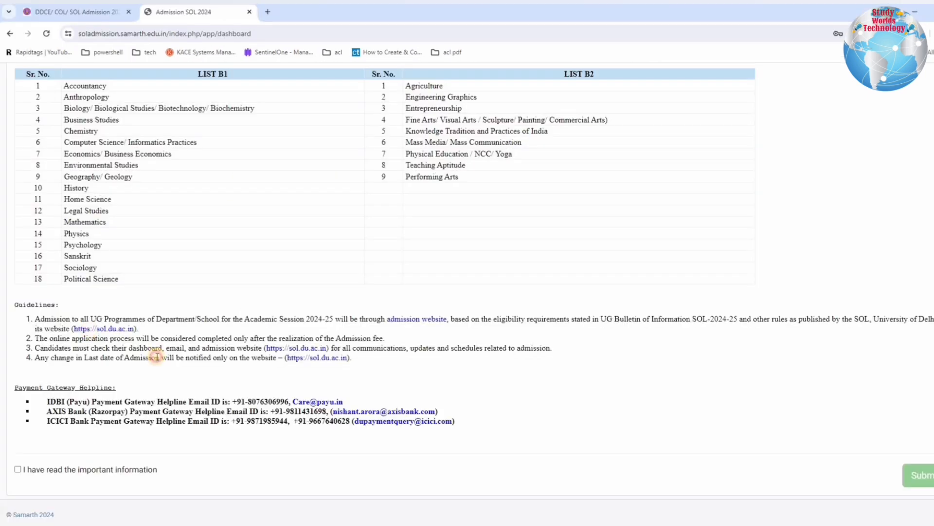
drag(18, 305, 29, 388)
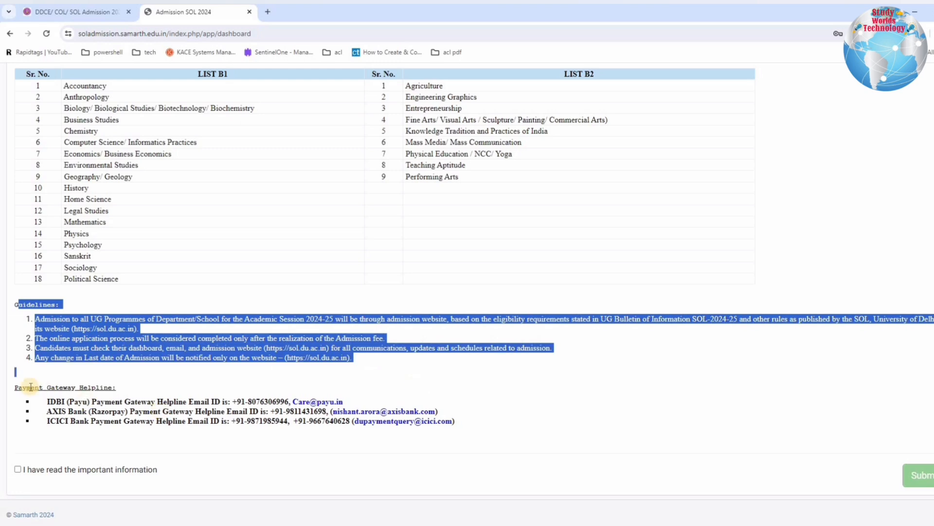
Step: Tick the important-information acknowledgement and submit to reach the Personal Details form
click(919, 475)
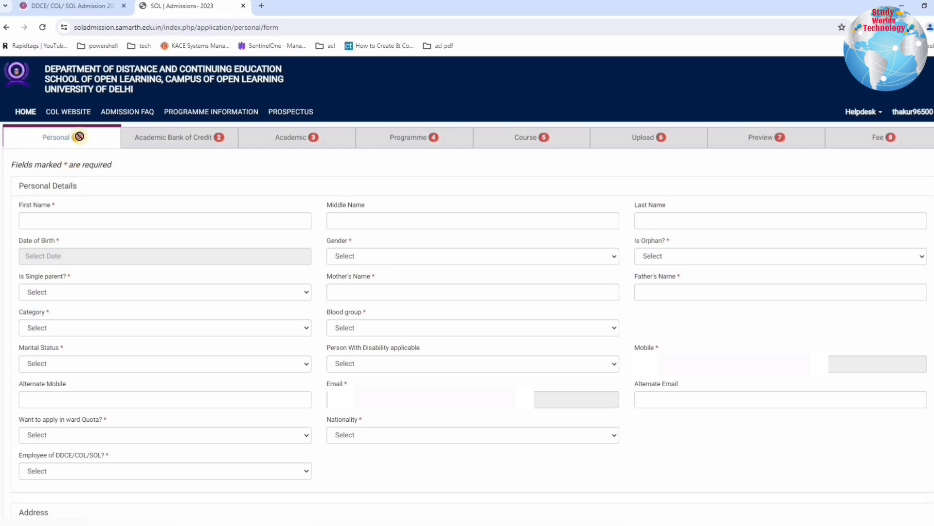
Step: Set Gender to Female and Is Orphan to No in the Personal Details form
drag(95, 138, 219, 146)
drag(165, 169, 17, 166)
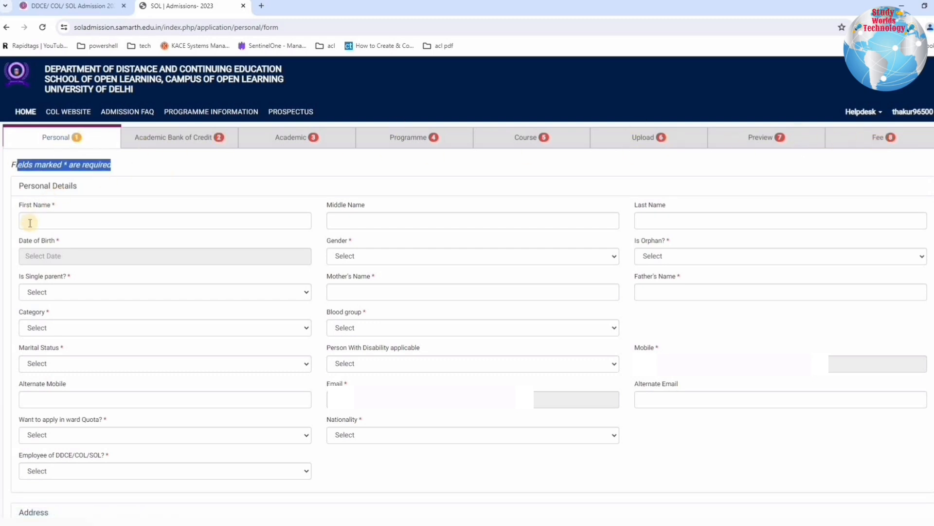
click(55, 221)
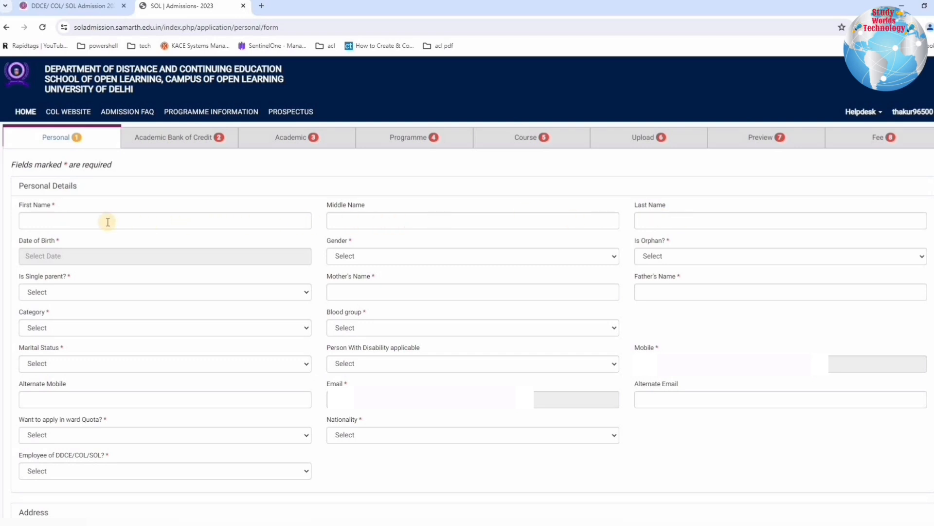
click(47, 254)
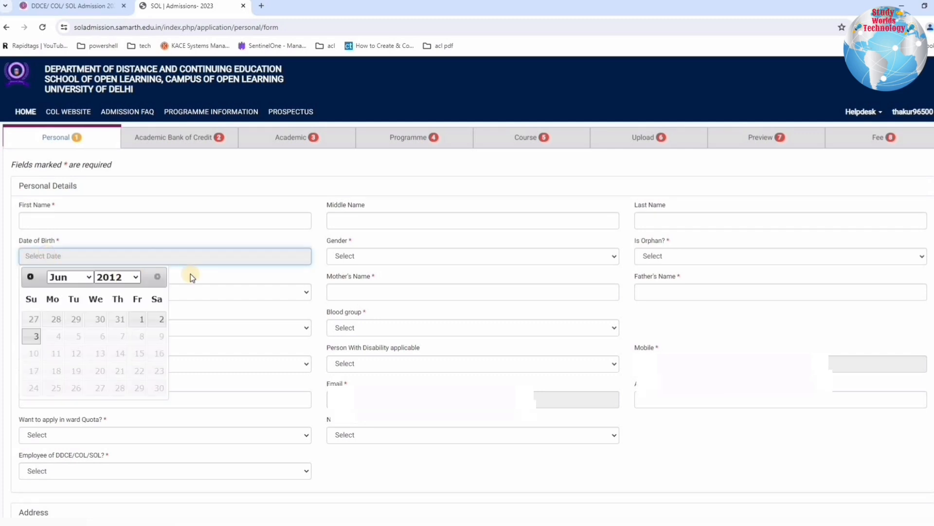
click(401, 257)
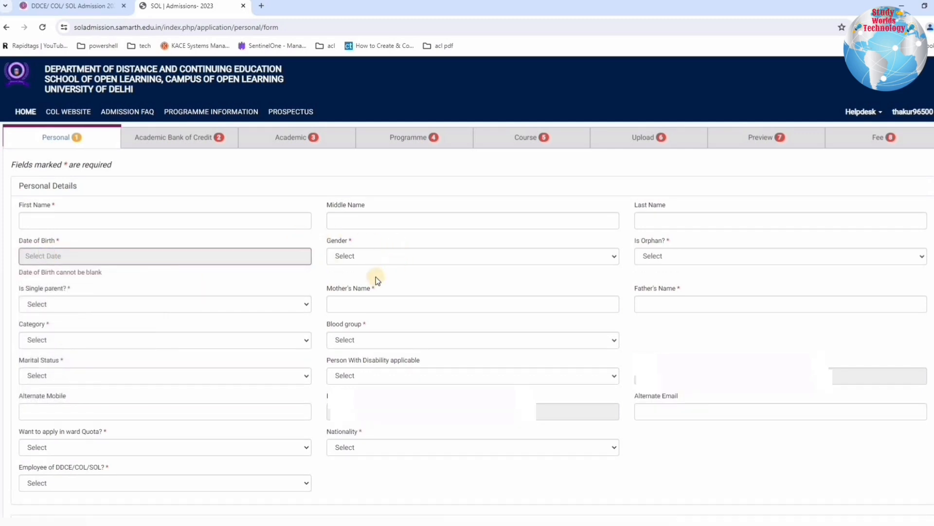
click(384, 256)
click(435, 287)
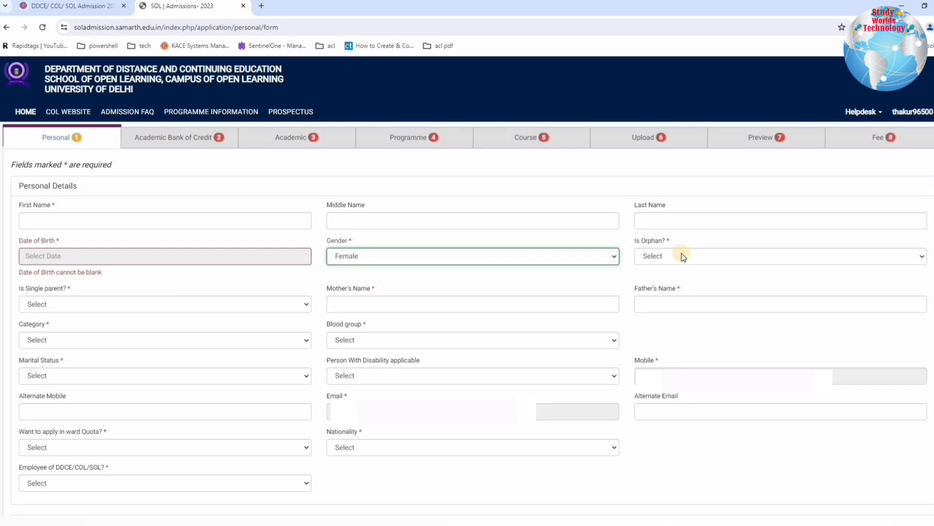
click(684, 255)
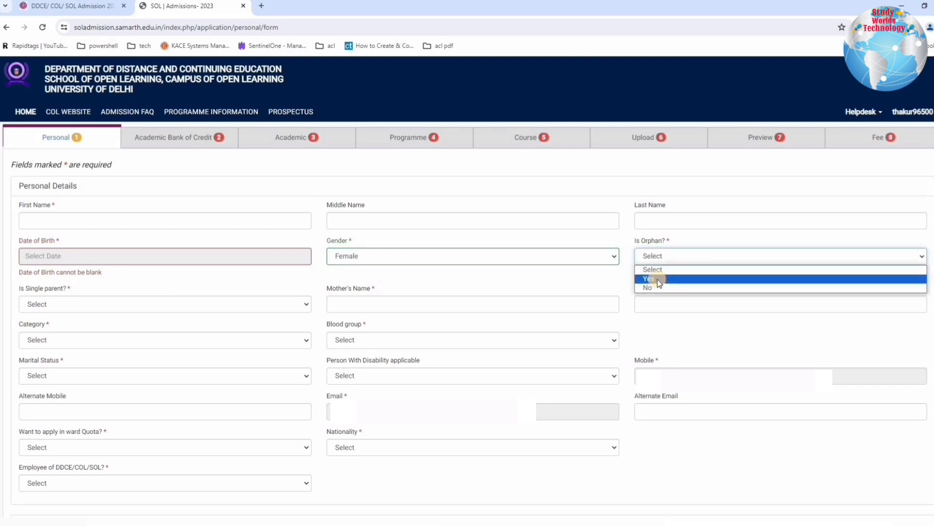
click(656, 287)
Step: Set Is Single parent to No and Category to Unreserved (UR)
drag(67, 288, 25, 288)
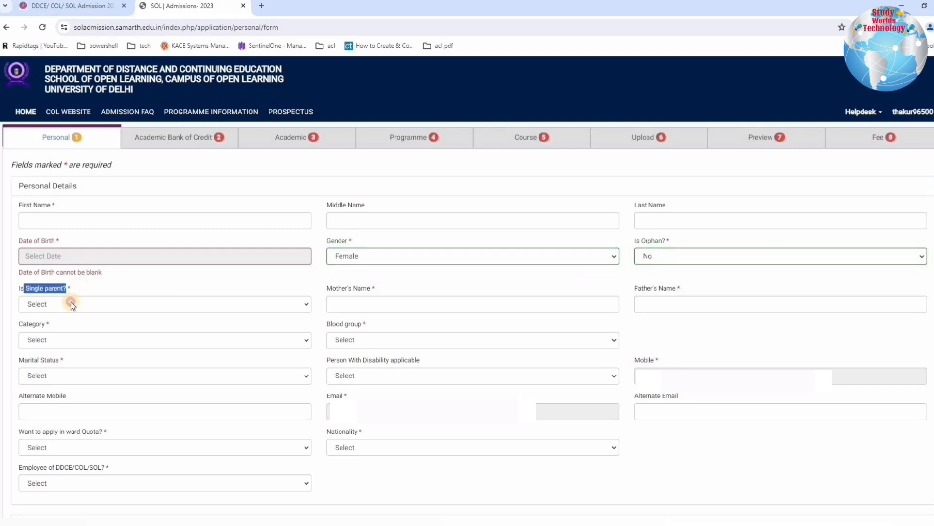
click(68, 304)
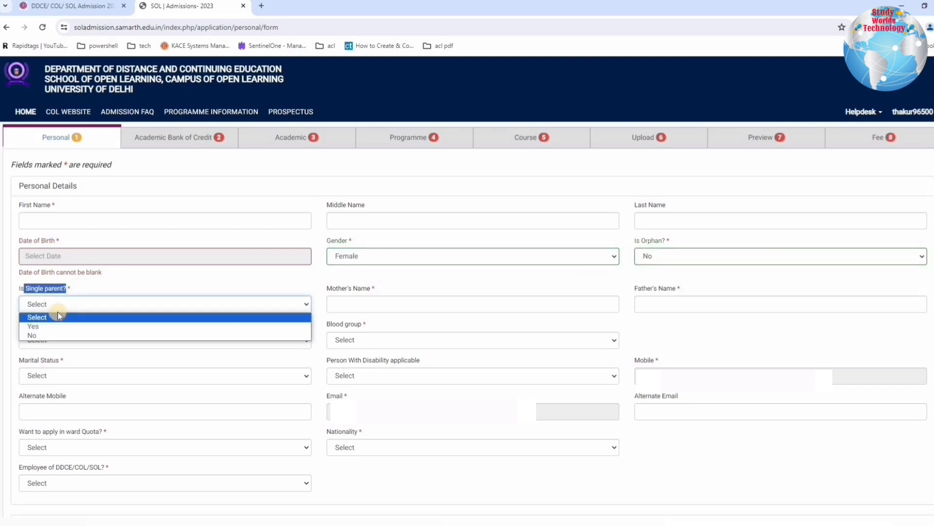
click(35, 337)
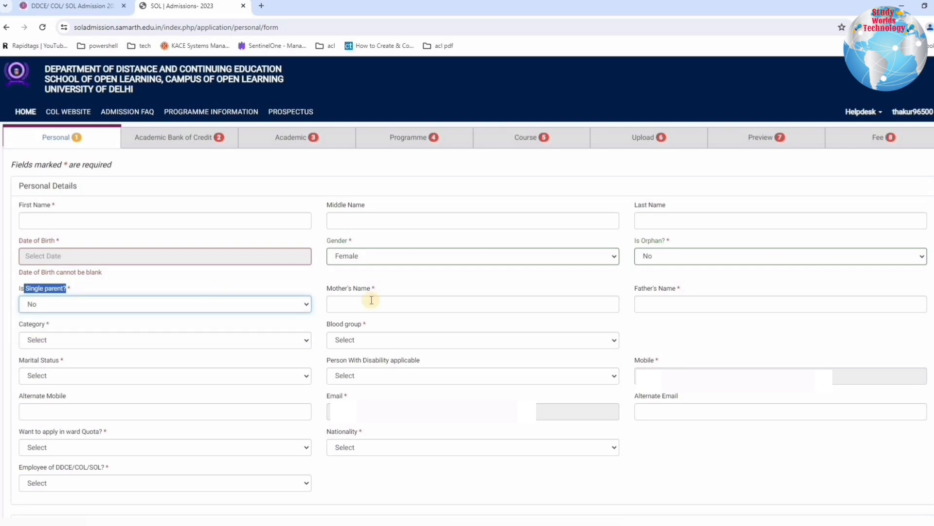
click(397, 303)
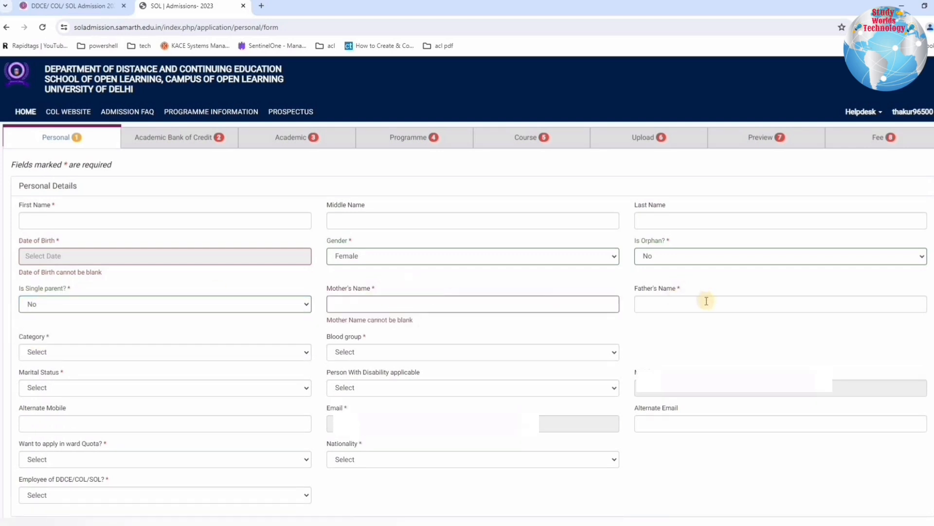
click(30, 351)
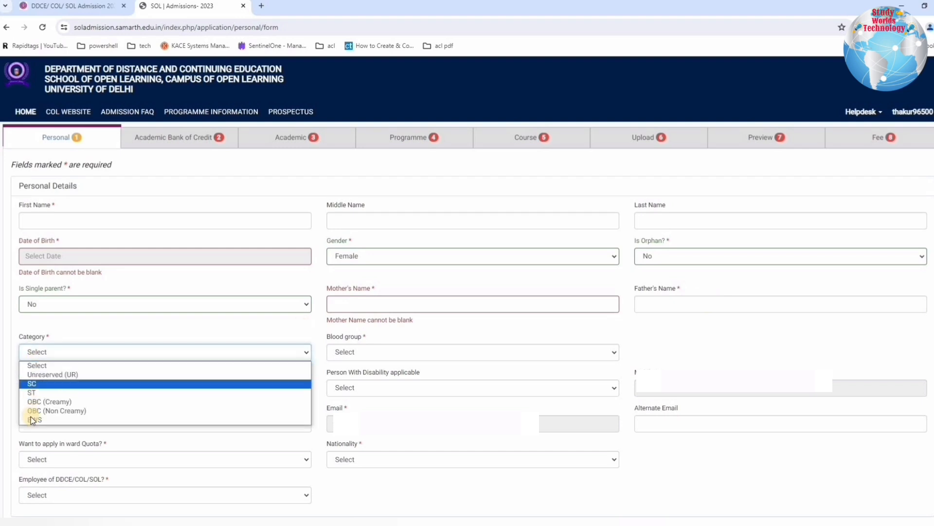
click(53, 374)
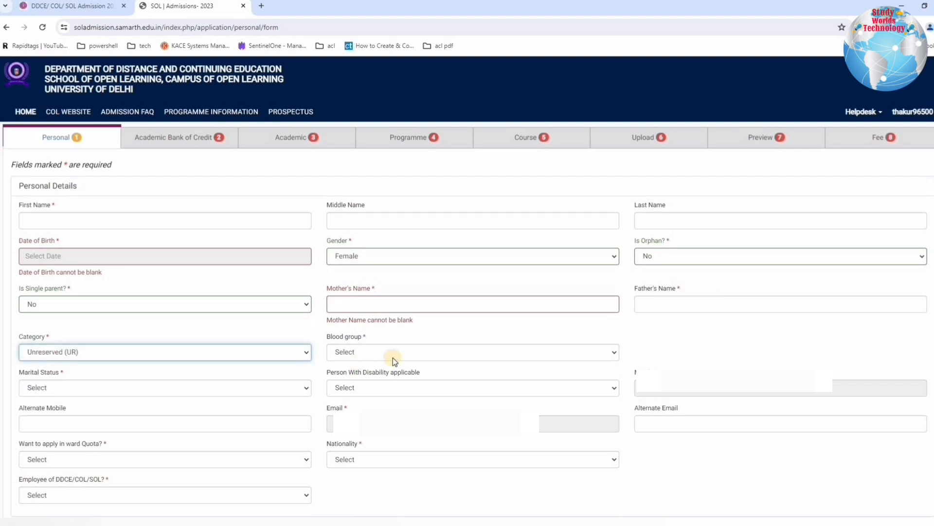
click(386, 352)
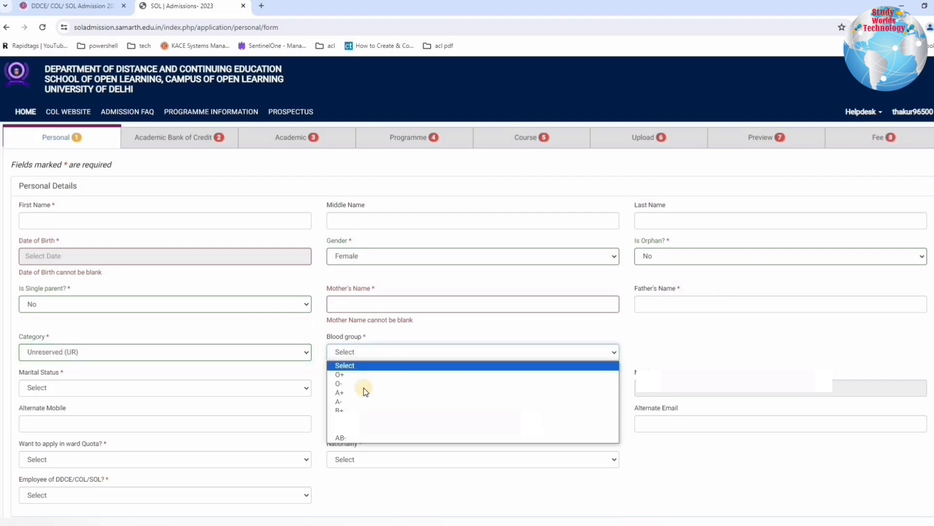
Step: Set Blood group to B+, Marital Status to Single and Disability to No
click(351, 410)
scroll(87, 172, down, 4)
drag(87, 173, 24, 171)
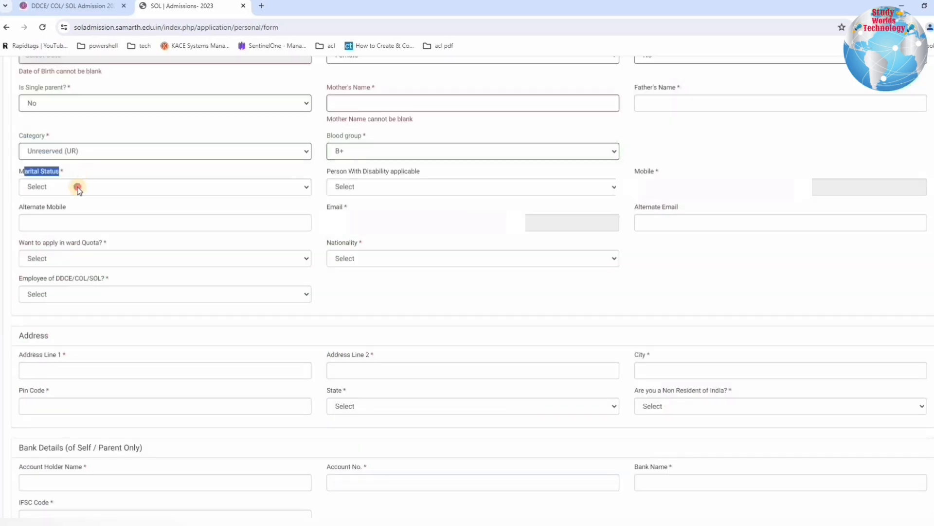
click(73, 186)
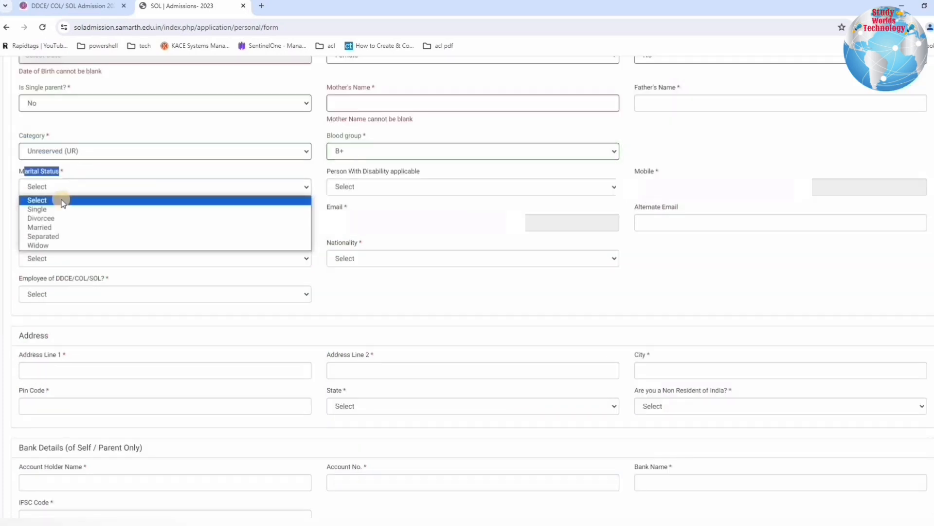
click(39, 209)
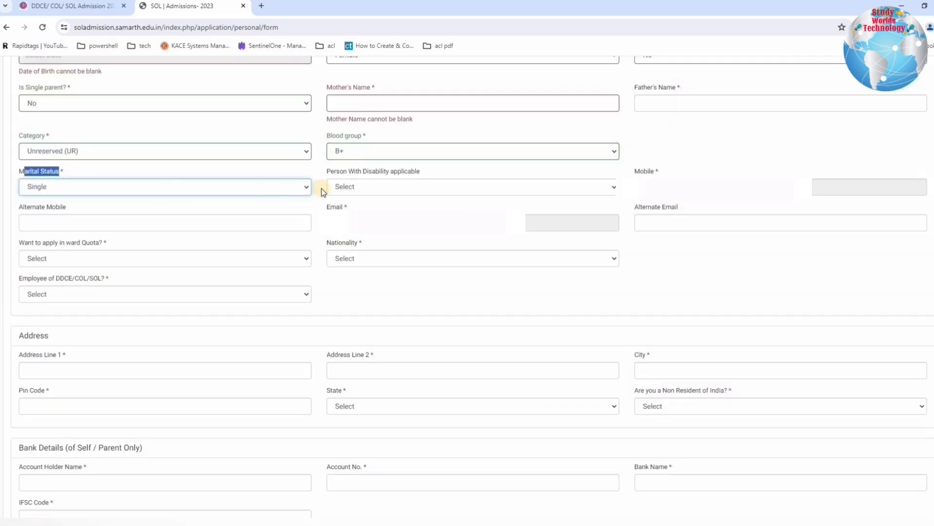
click(353, 192)
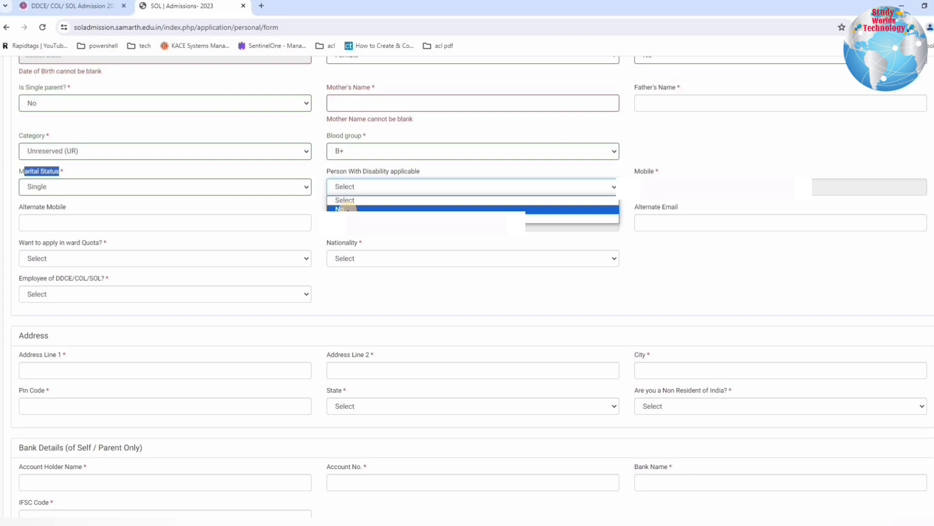
click(346, 210)
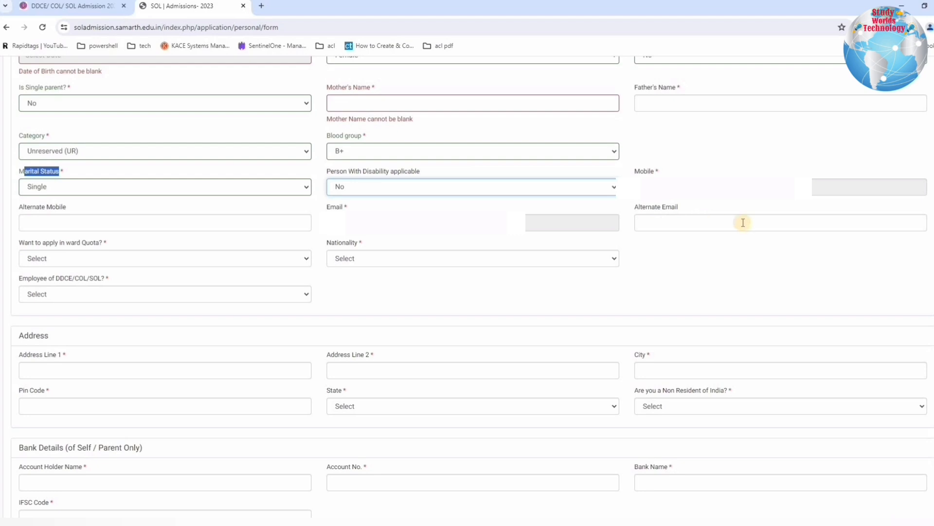
Step: Set Ward Quota No, Nationality India, and No for DDCE/COL/SOL and University of Delhi employee
click(95, 256)
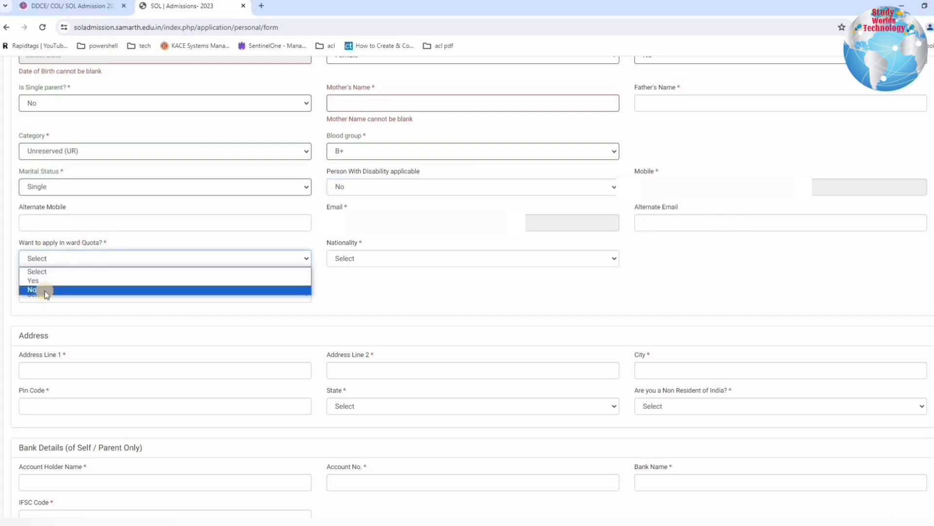
click(112, 289)
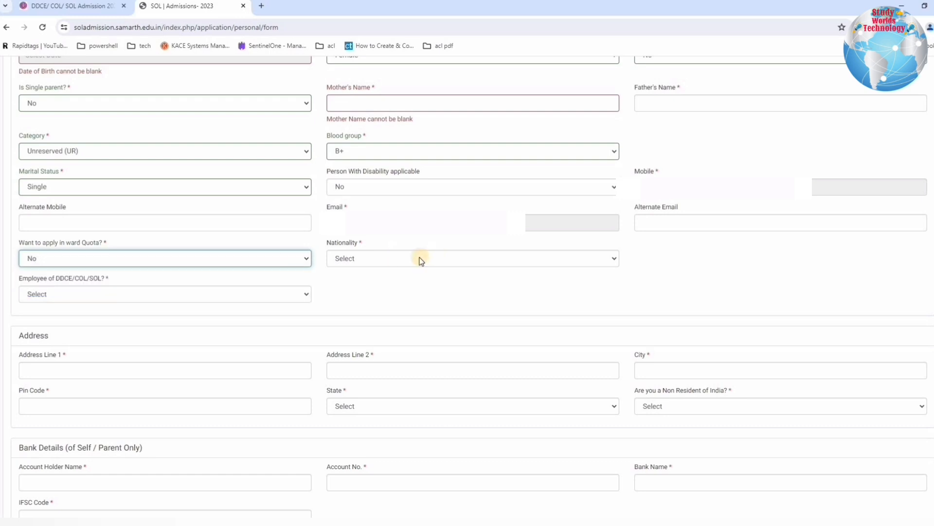
click(417, 258)
click(359, 282)
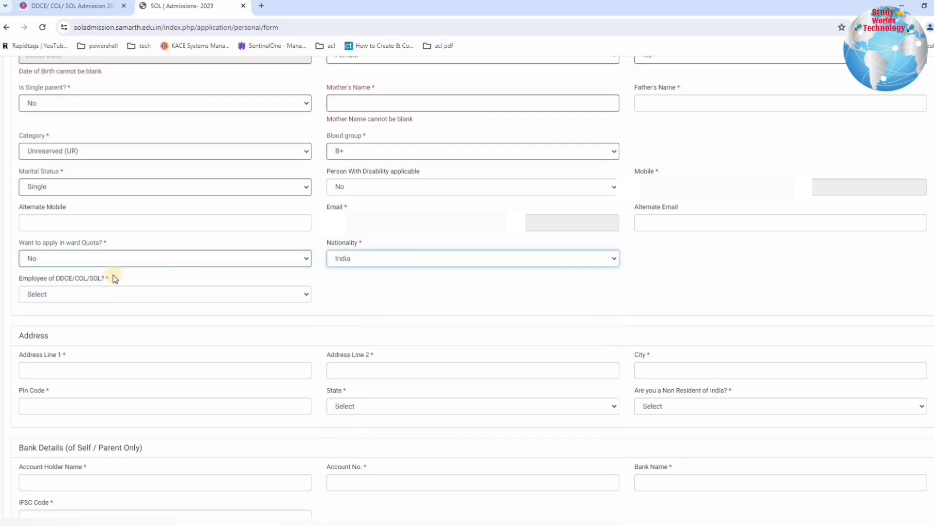
click(71, 295)
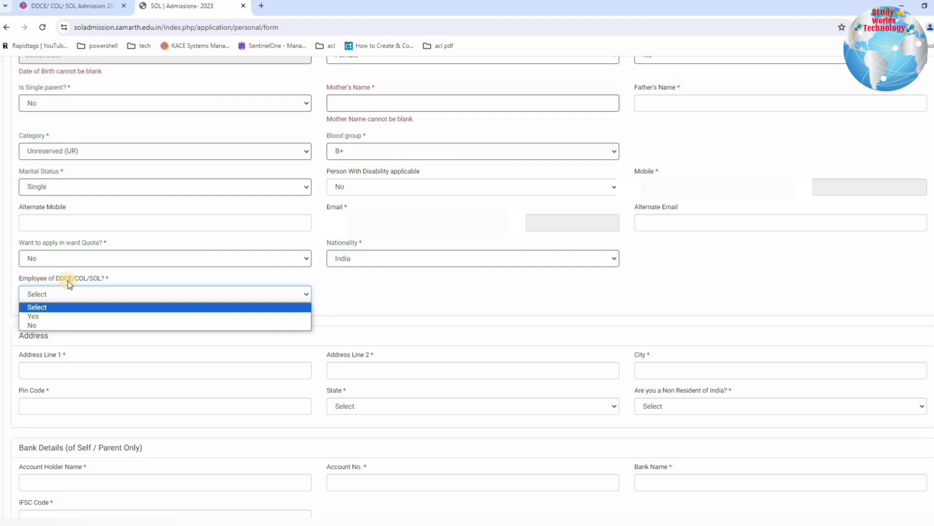
click(69, 324)
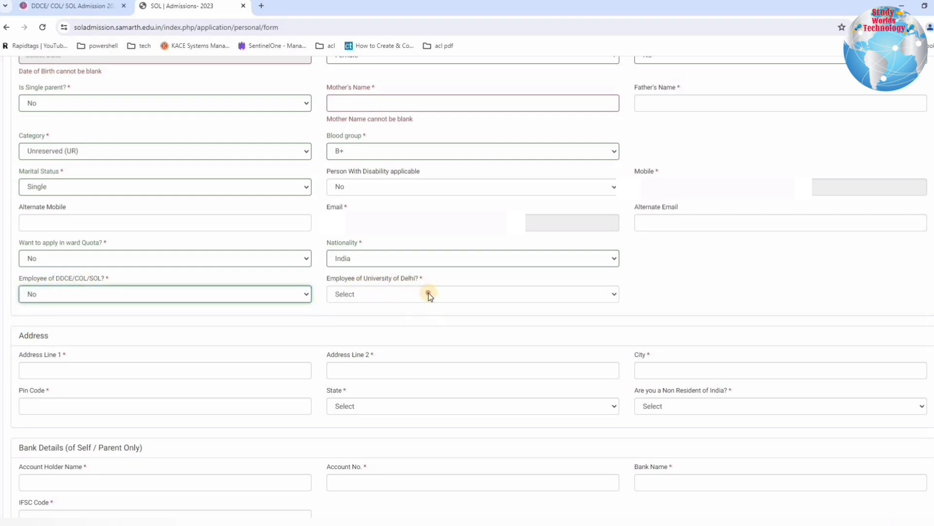
click(429, 294)
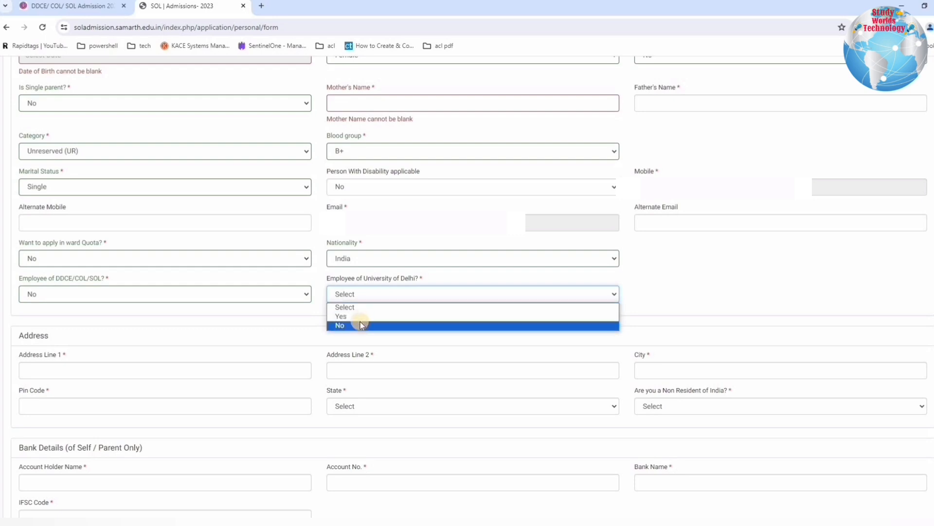
click(360, 325)
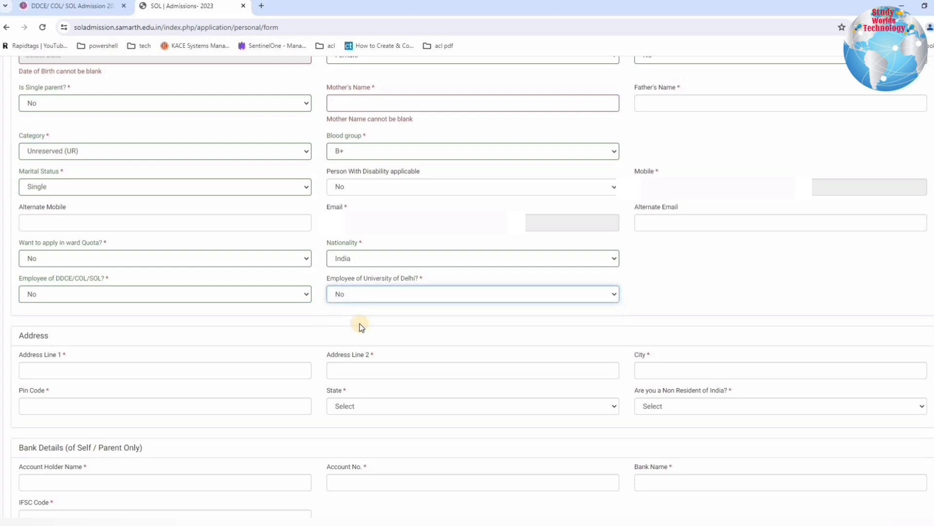
scroll(292, 287, down, 5)
scroll(209, 243, up, 1)
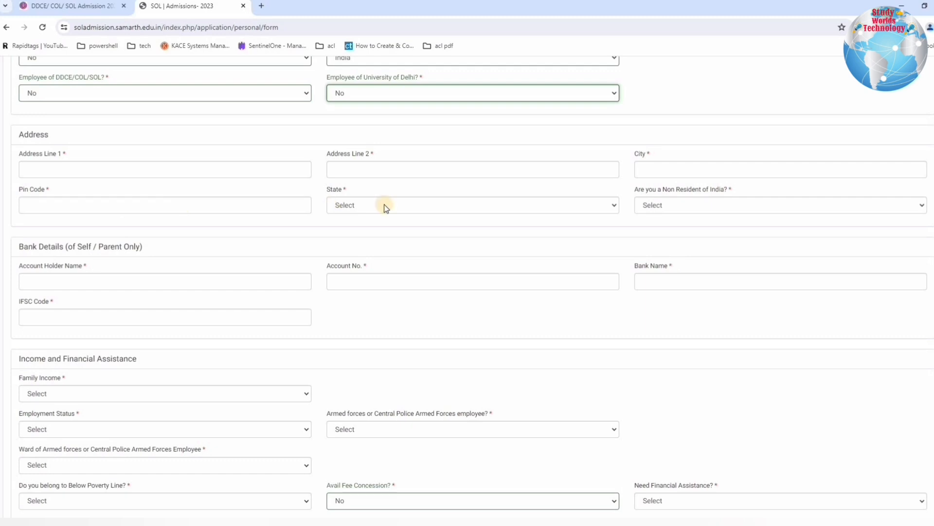
Step: Set 'Are you a Non Resident of India?' to Yes under Address
click(662, 206)
click(662, 226)
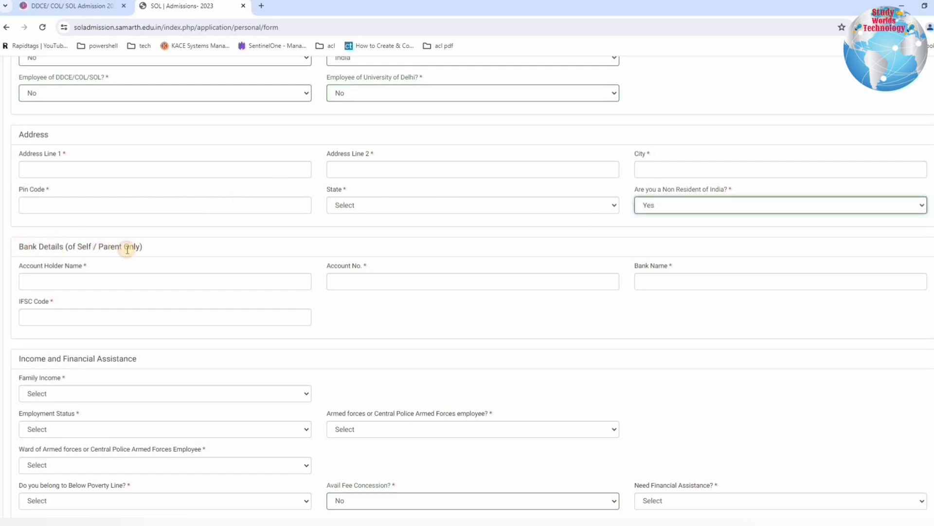
drag(18, 246, 147, 250)
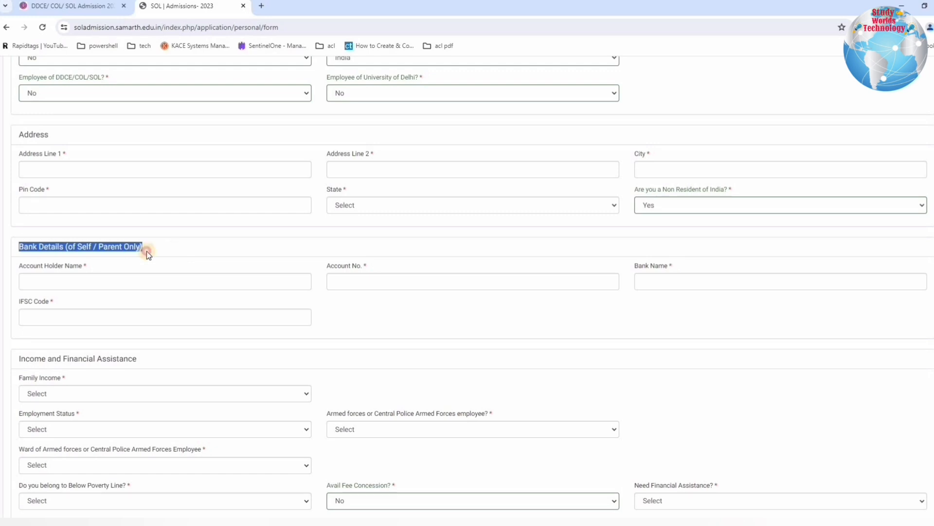
click(85, 247)
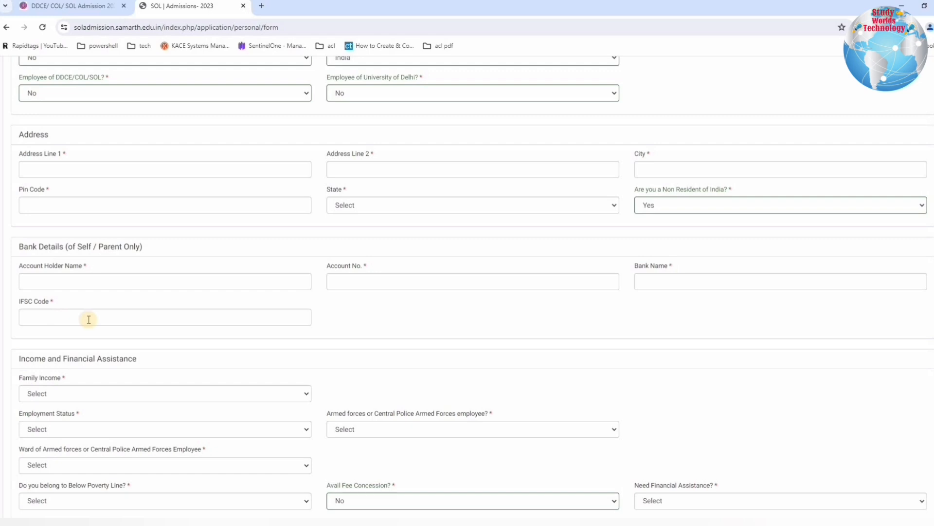
Step: Set Family Income to 1,00,000 to 4,00,000 and employment status to Unemployed
scroll(58, 248, down, 3)
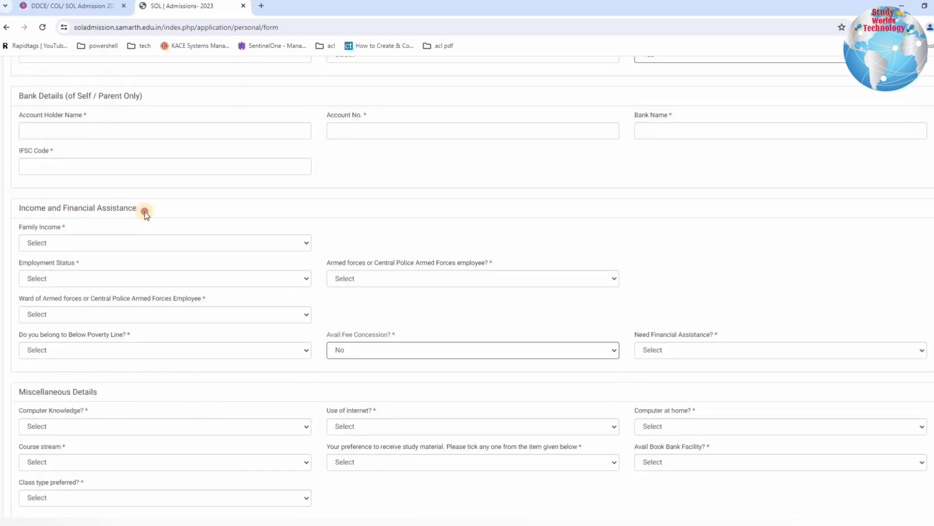
drag(20, 209, 145, 211)
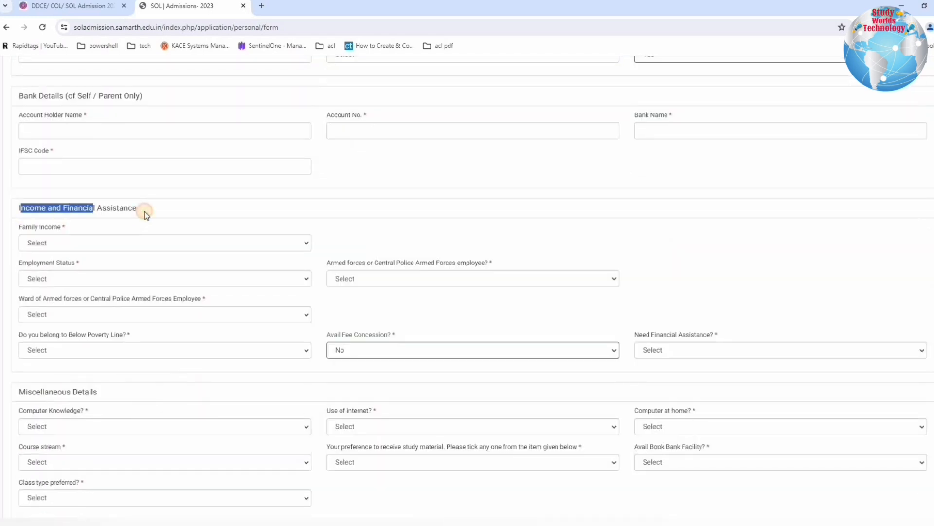
click(95, 250)
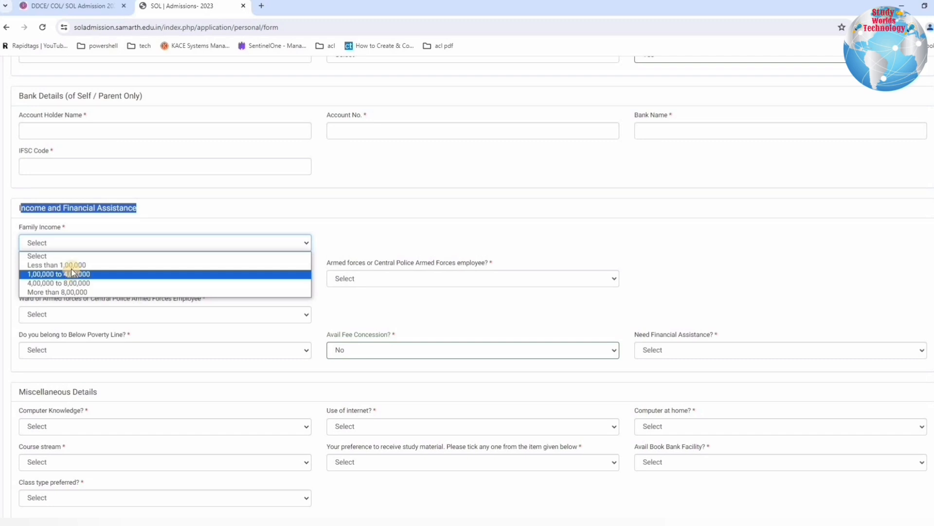
click(73, 274)
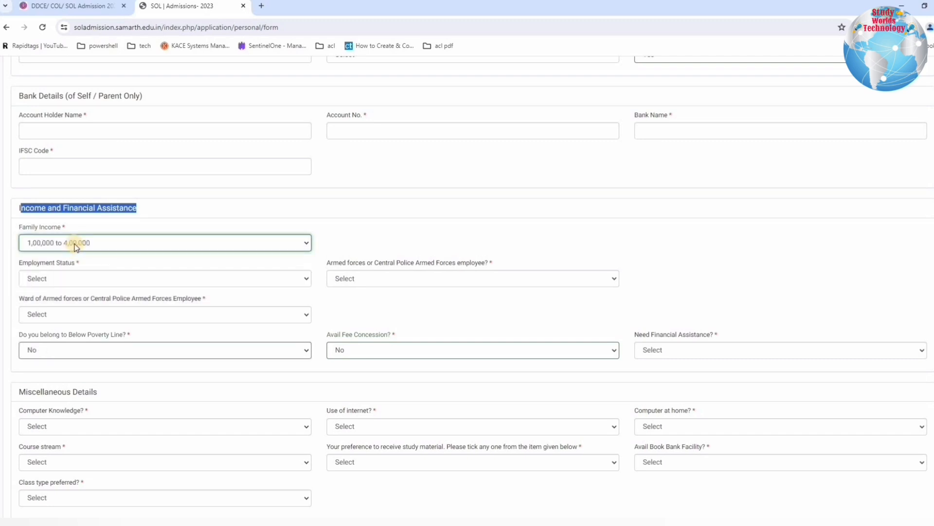
click(76, 246)
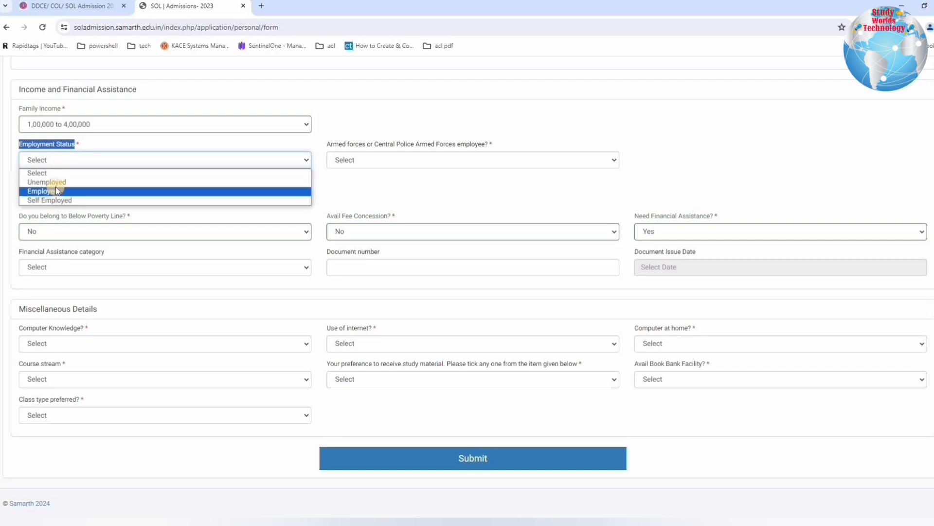
click(53, 182)
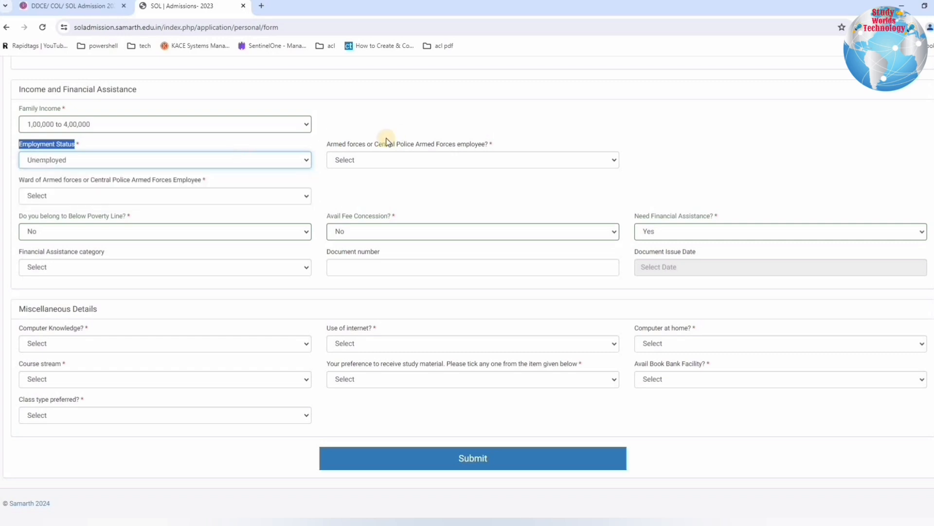
click(329, 142)
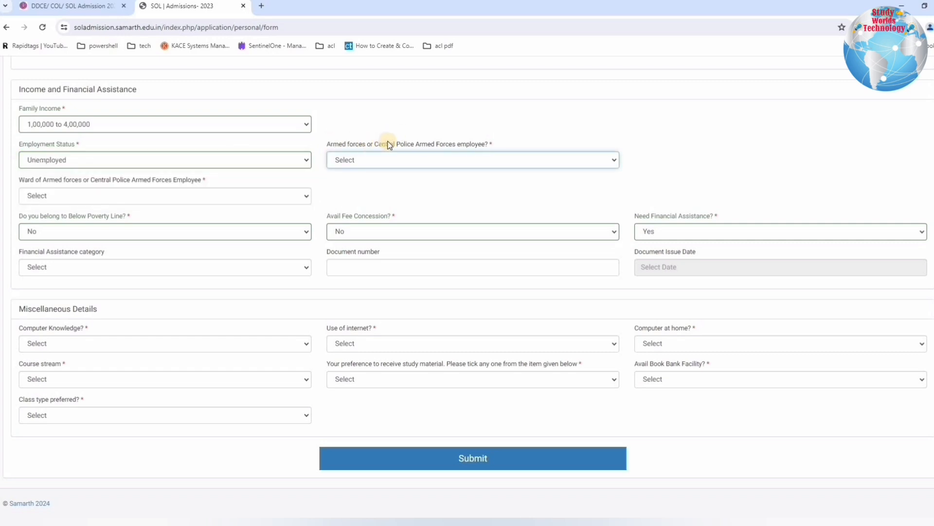
Step: Answer No to both armed forces employee and ward of armed forces questions
click(422, 158)
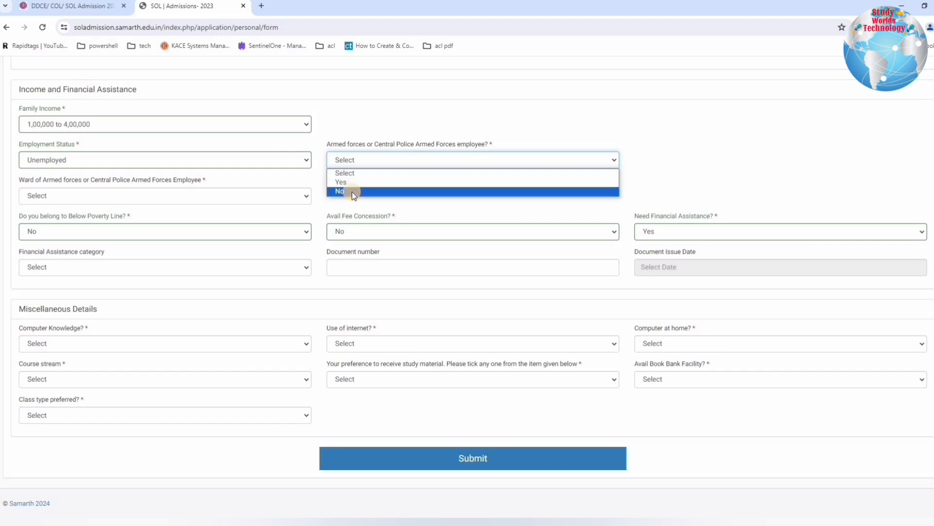
click(352, 192)
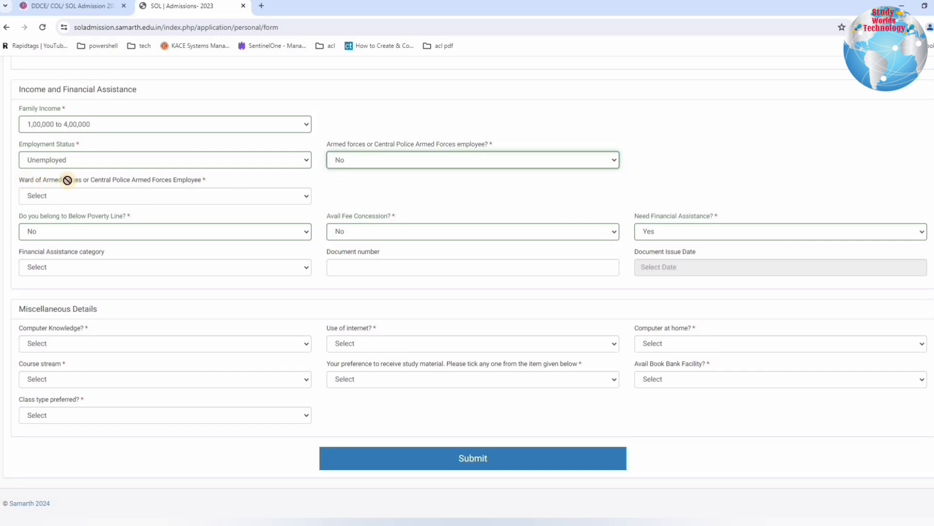
drag(27, 180, 158, 181)
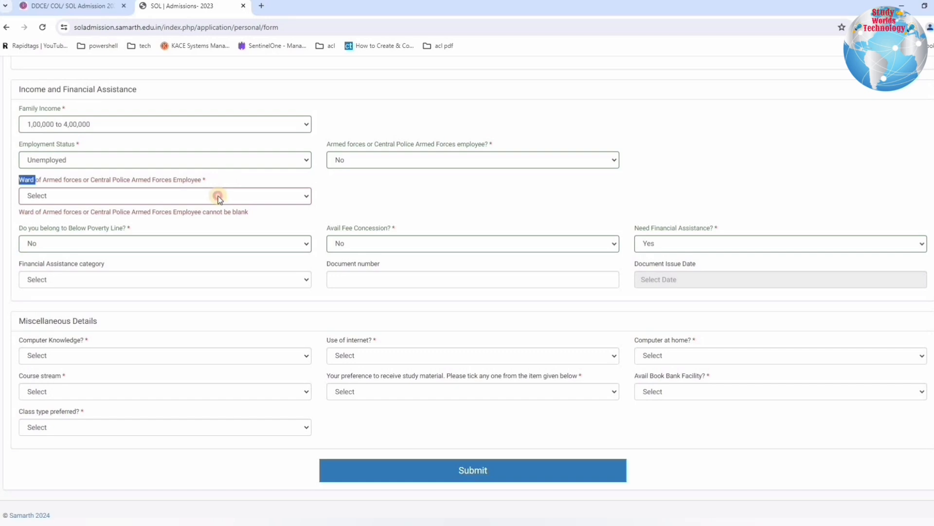
click(121, 197)
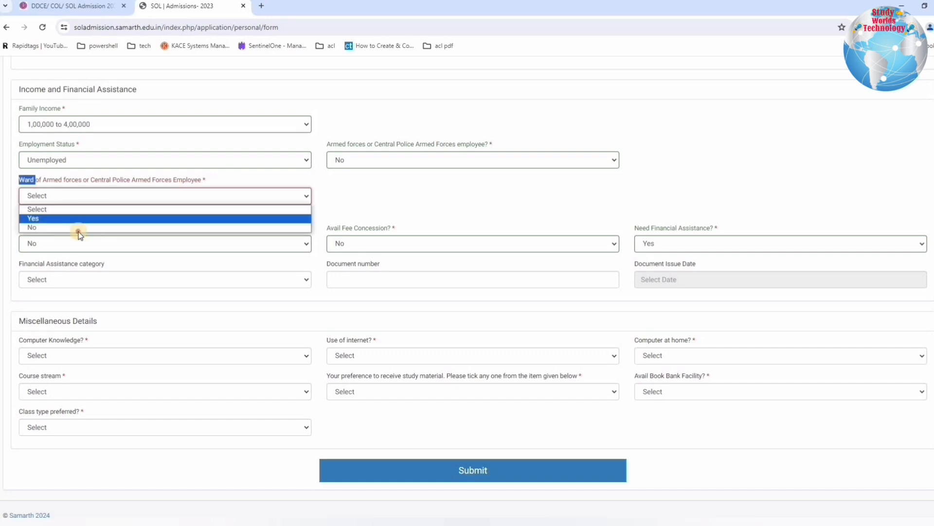
click(71, 227)
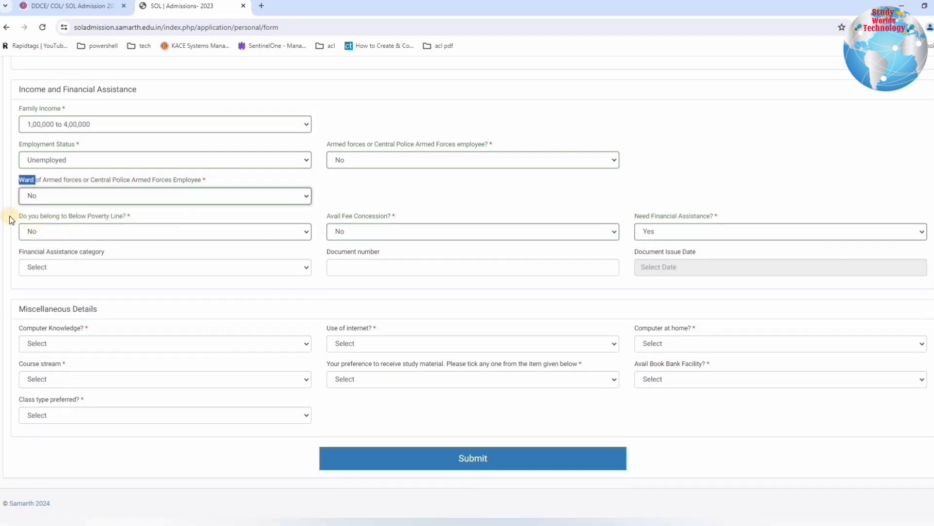
drag(19, 216, 128, 216)
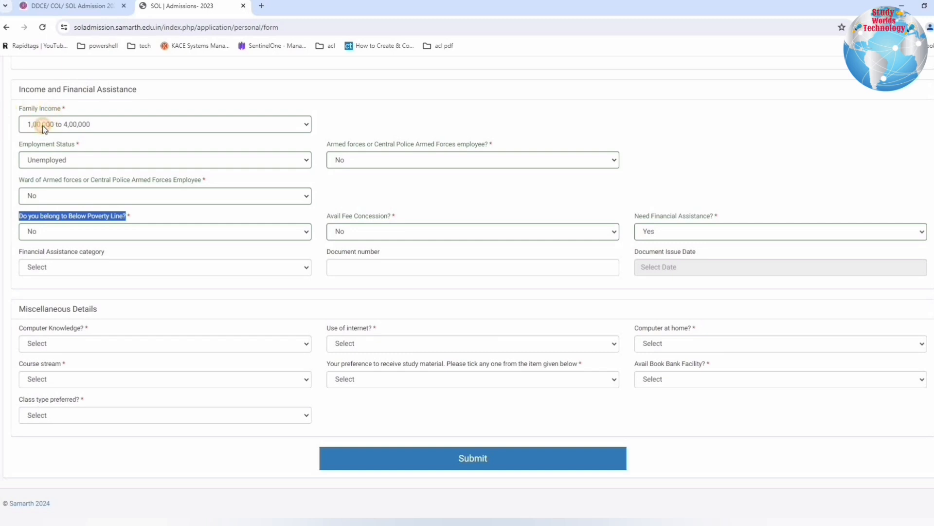
Step: Try Less than 1,00,000 for family income, then restore 1,00,000 to 4,00,000
click(44, 128)
click(35, 146)
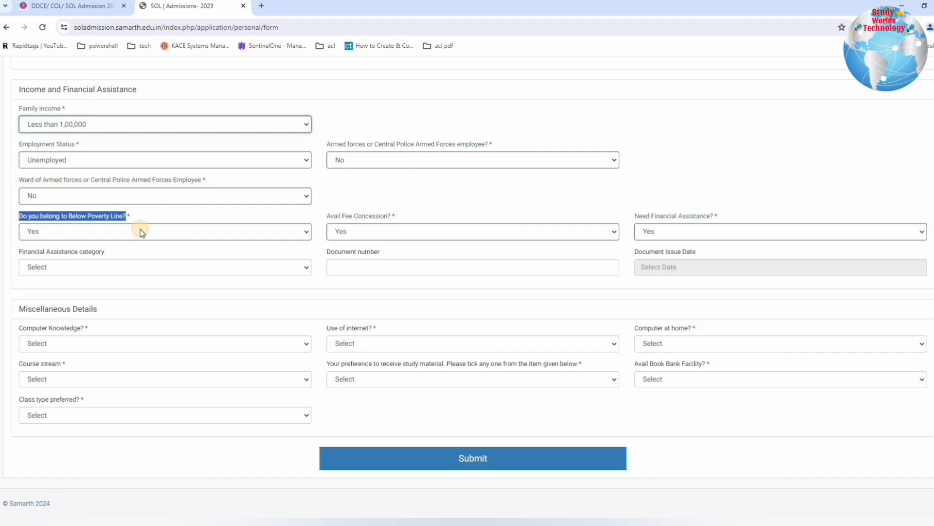
click(141, 232)
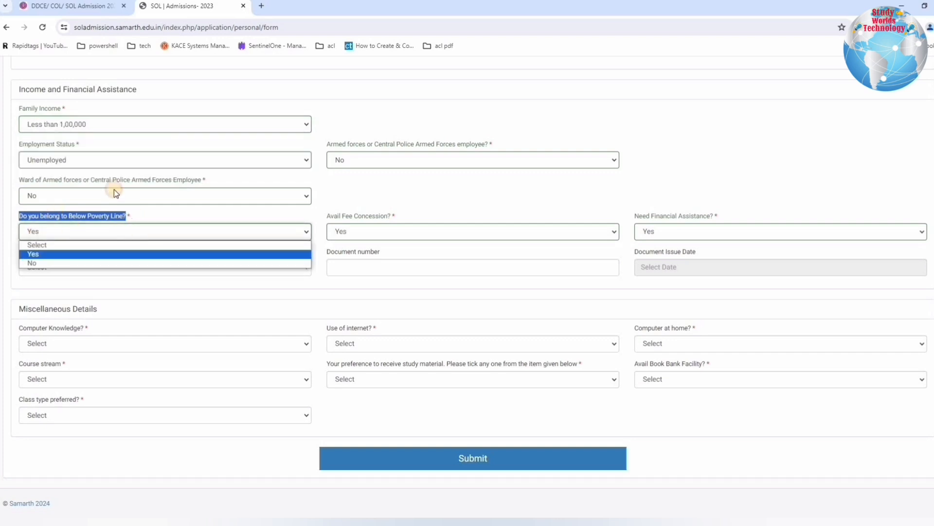
click(91, 143)
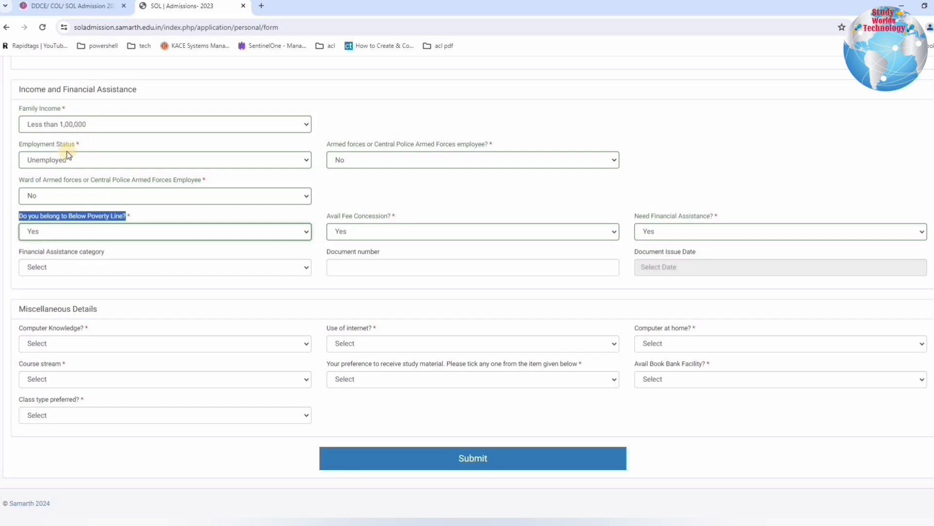
click(66, 128)
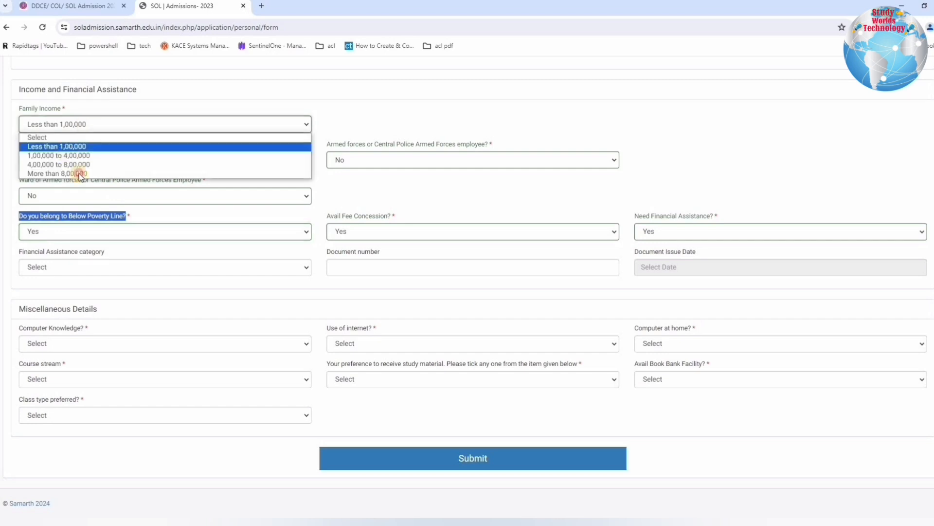
key(Down)
key(Return)
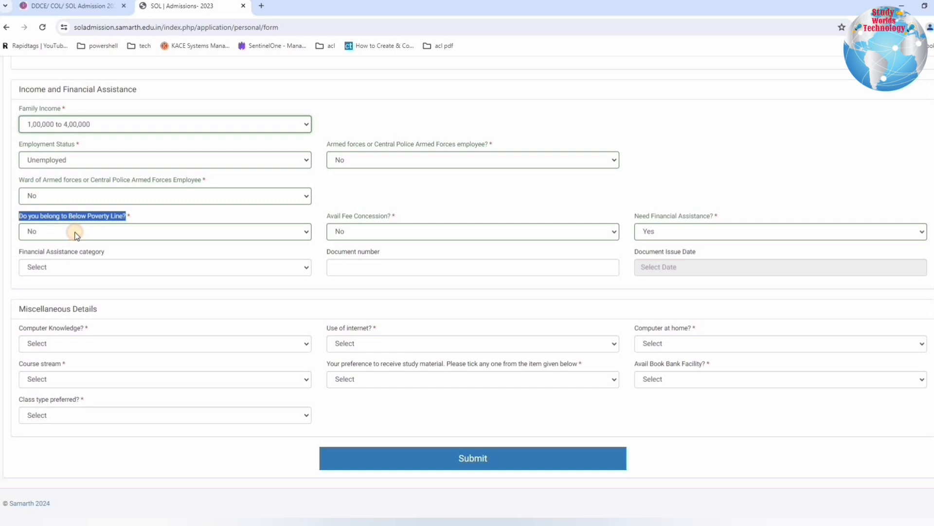
Step: Recheck BPL and fee concession answers, keep income 1,00,000 to 4,00,000 and financial assistance Yes
click(75, 232)
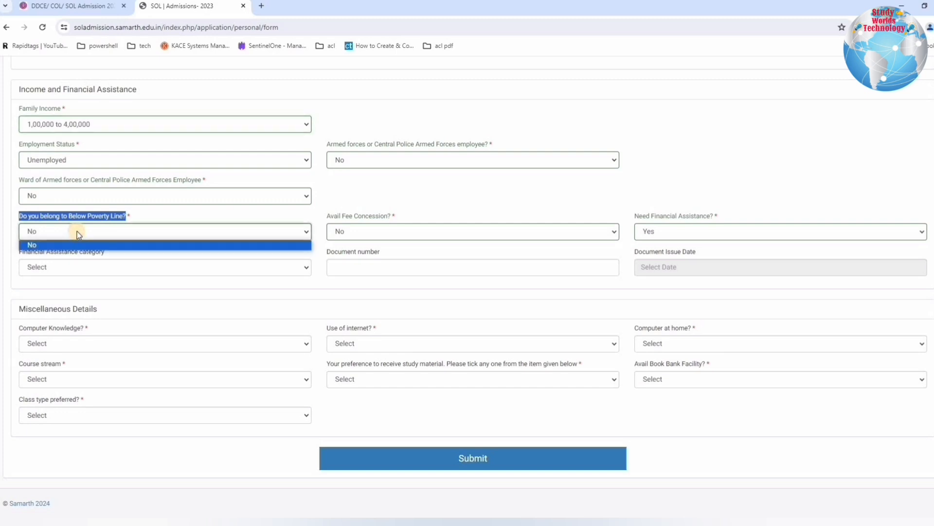
click(65, 124)
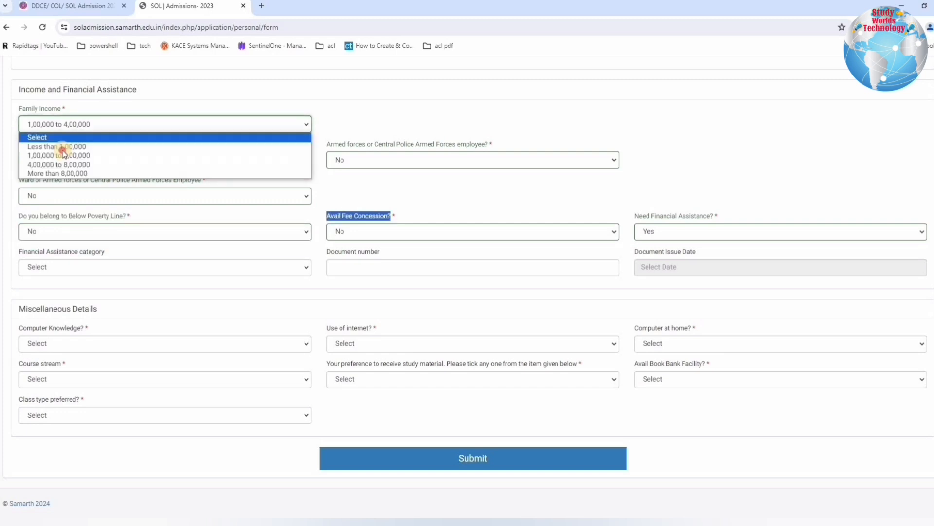
click(64, 148)
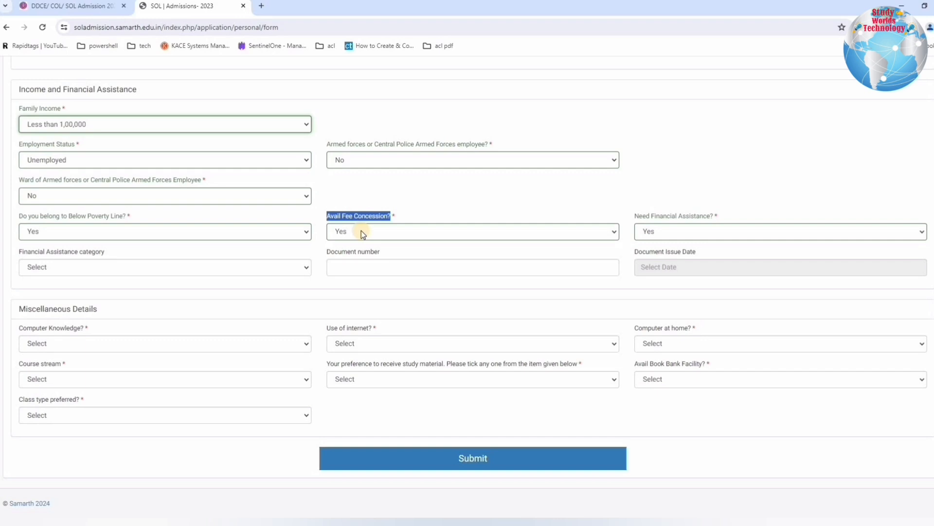
click(107, 156)
click(472, 228)
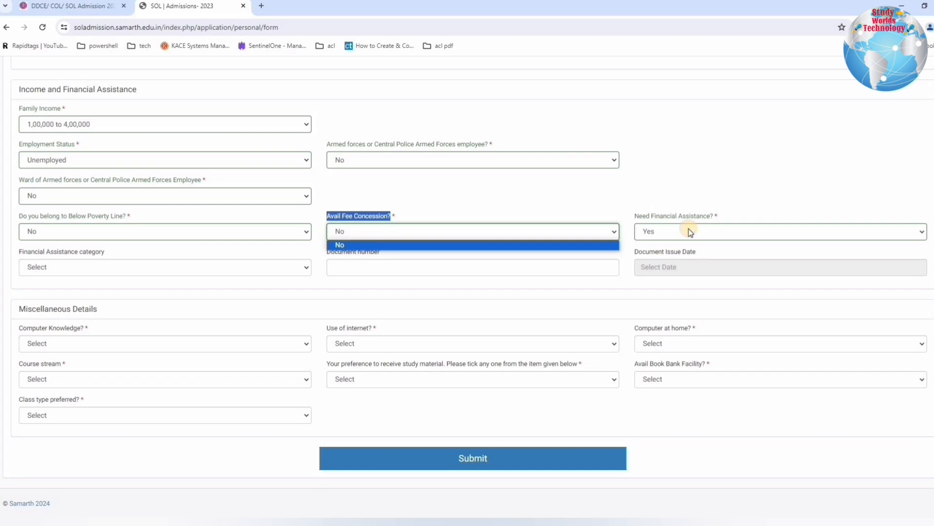
click(688, 229)
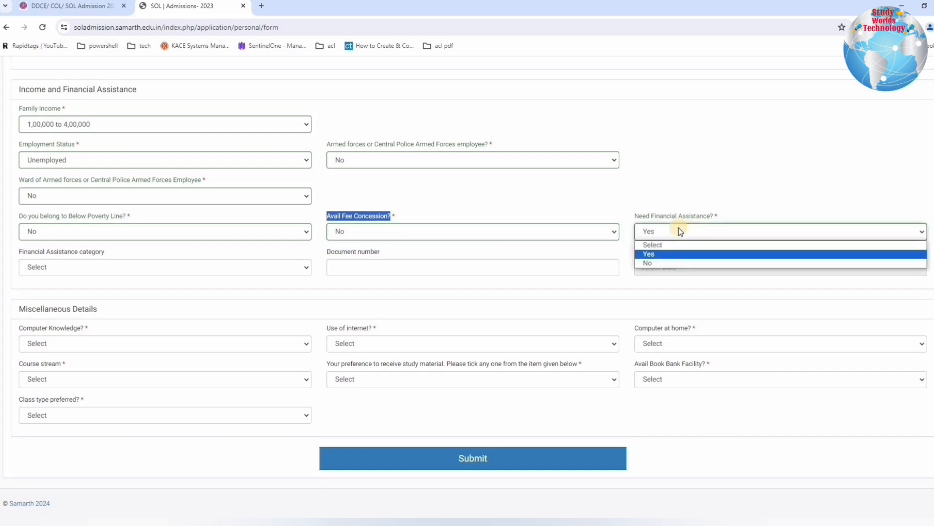
click(719, 221)
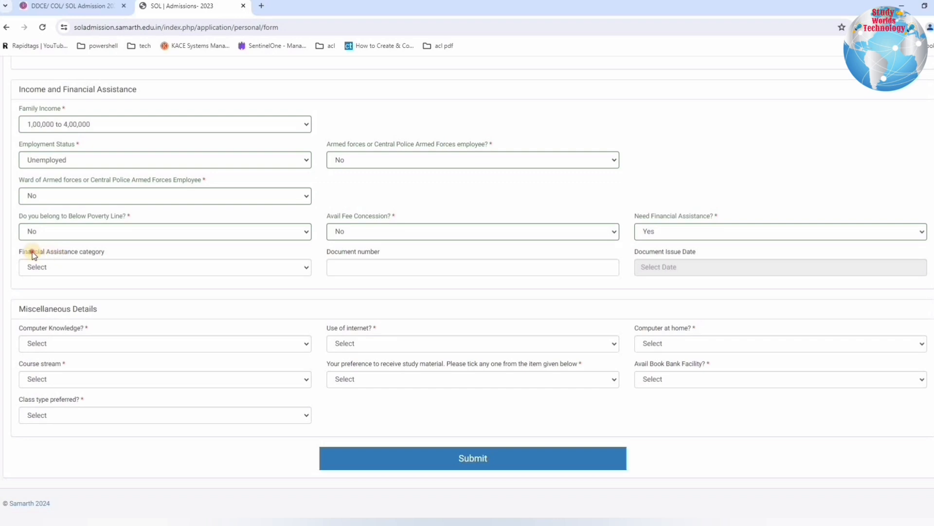
Step: Look over the assistance categories without choosing, then set Need Financial Assistance? to No
click(59, 266)
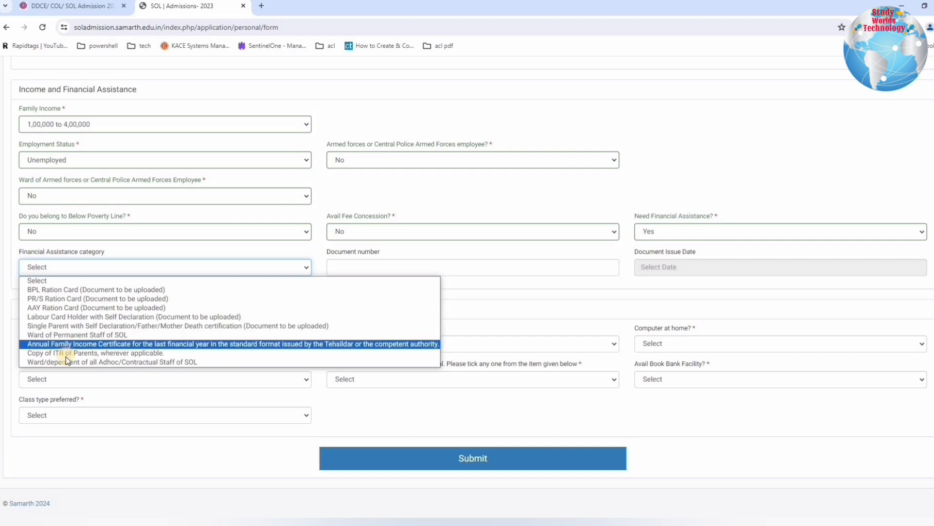
click(405, 269)
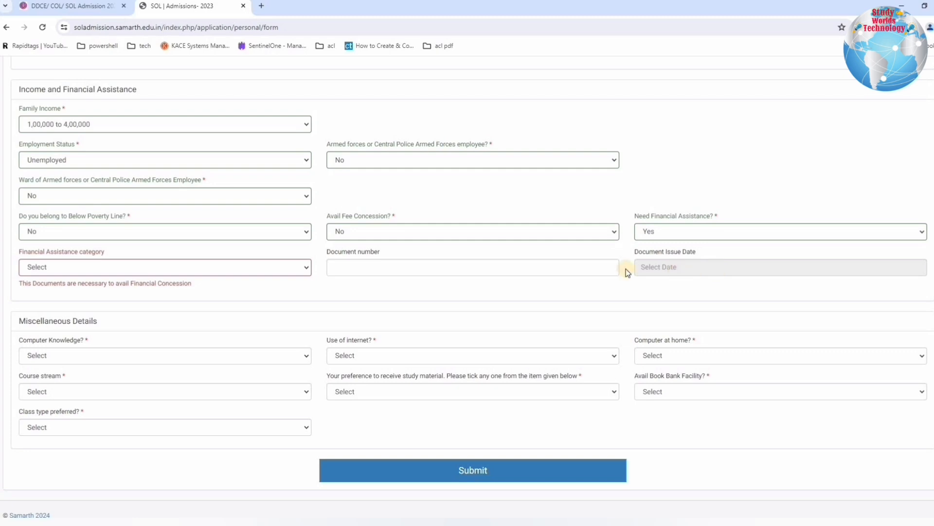
click(649, 231)
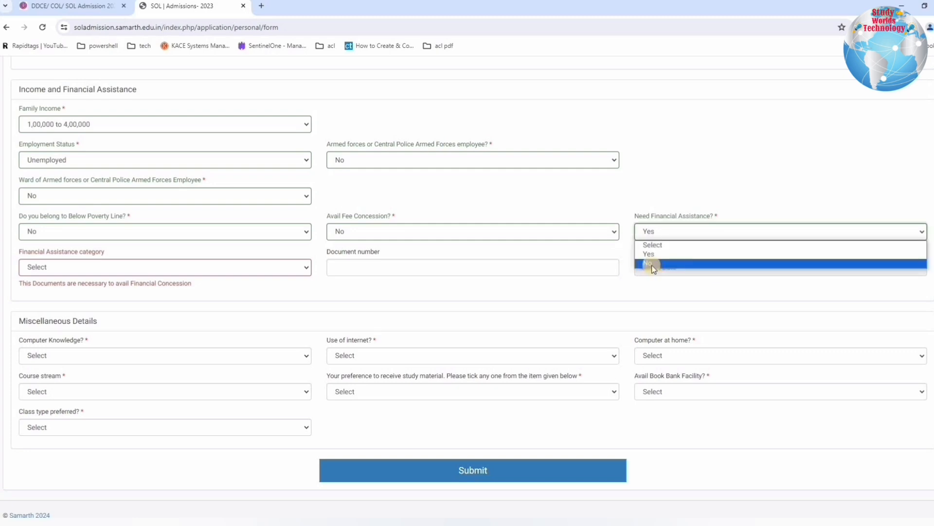
click(652, 264)
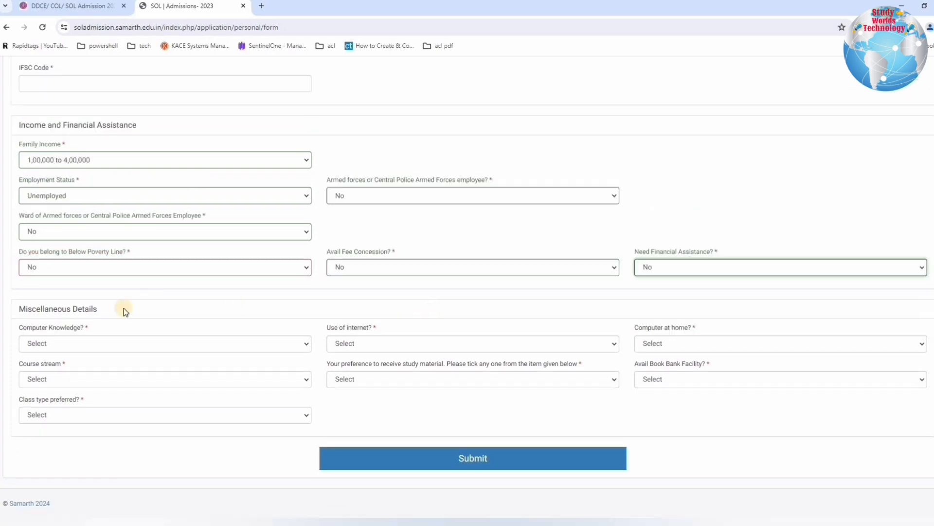
Step: Answer Yes for computer knowledge, internet use and computer at home, and choose Arts as the stream
drag(33, 309, 78, 344)
click(78, 344)
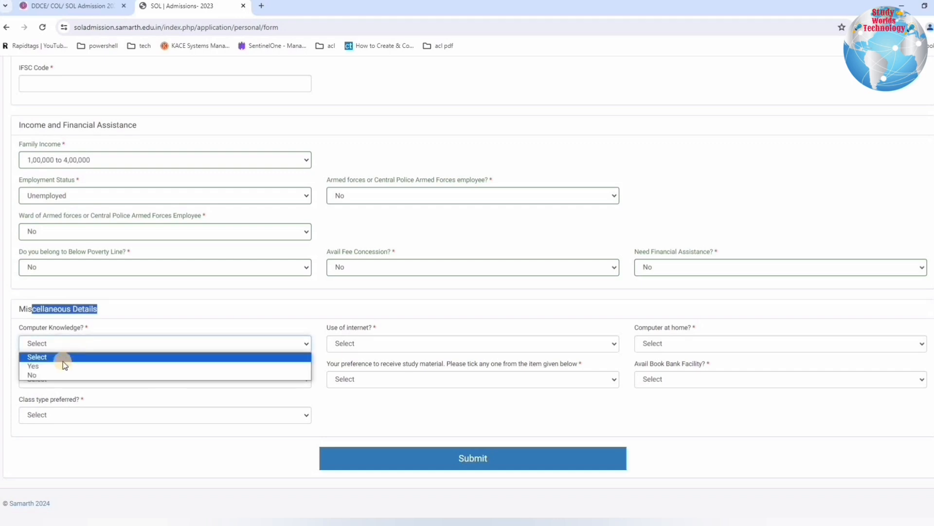
click(52, 368)
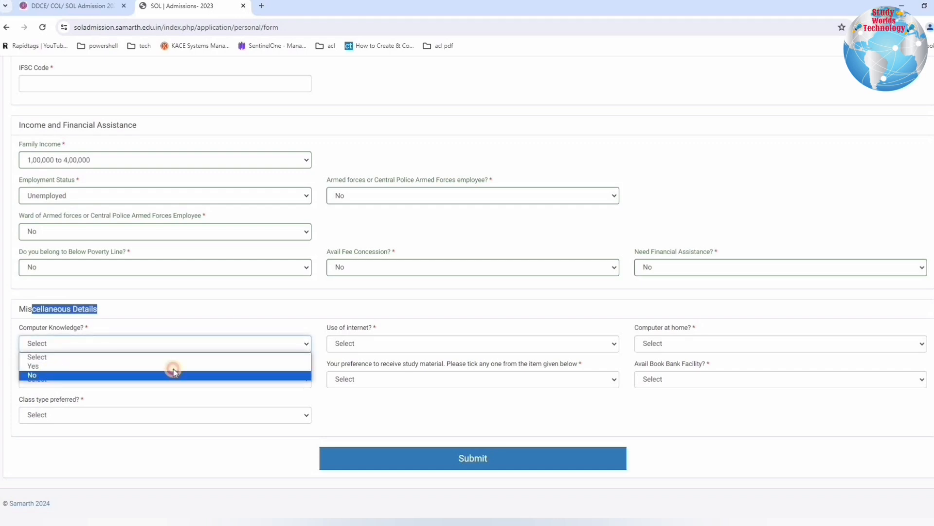
click(396, 349)
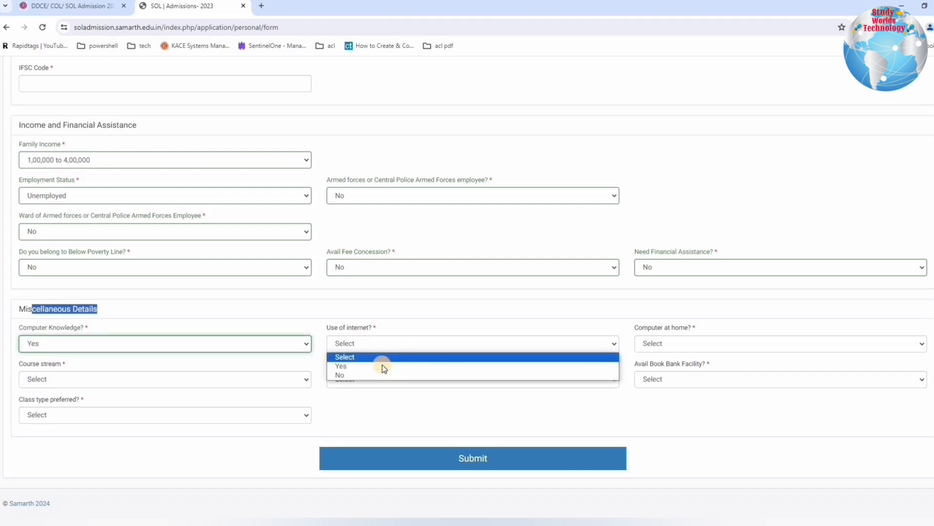
click(393, 366)
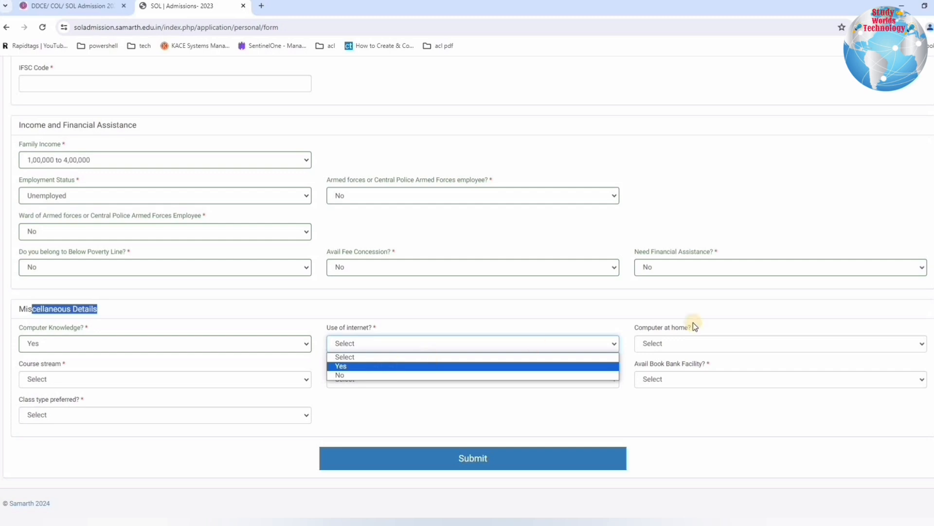
click(694, 343)
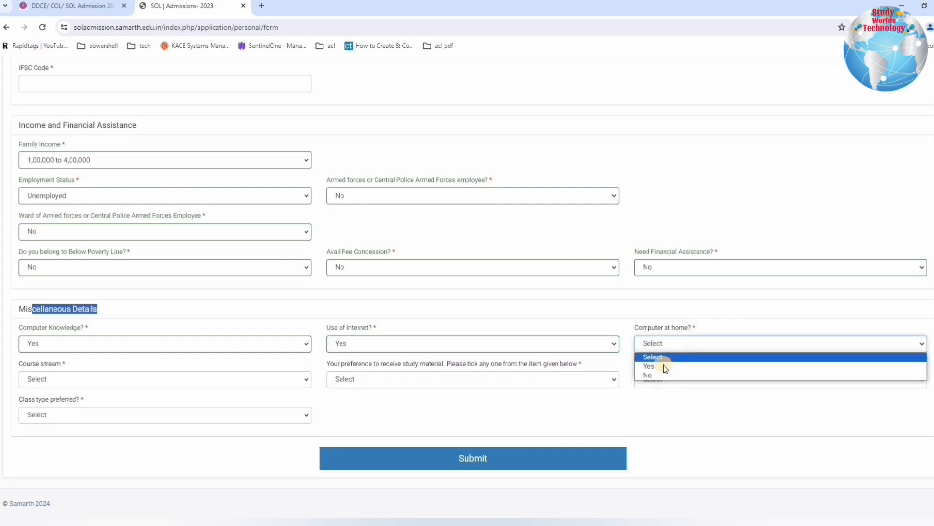
key(Return)
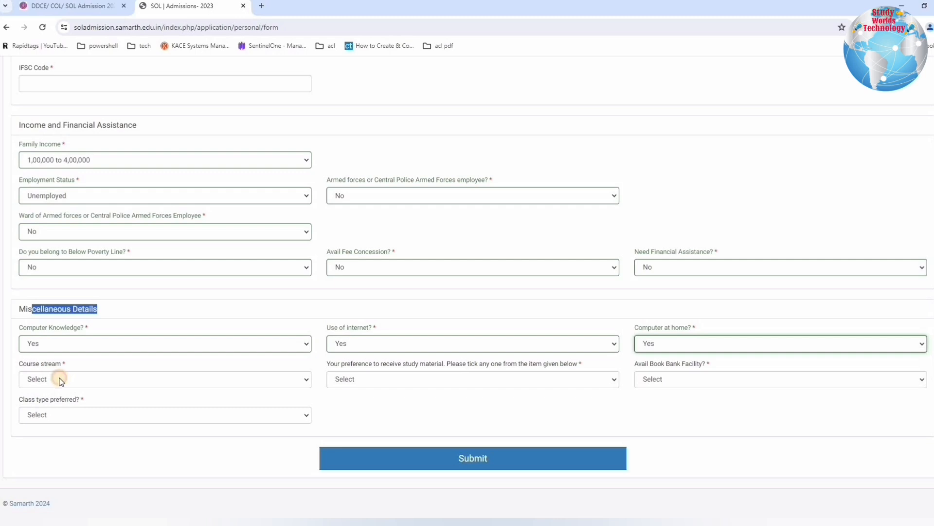
click(52, 377)
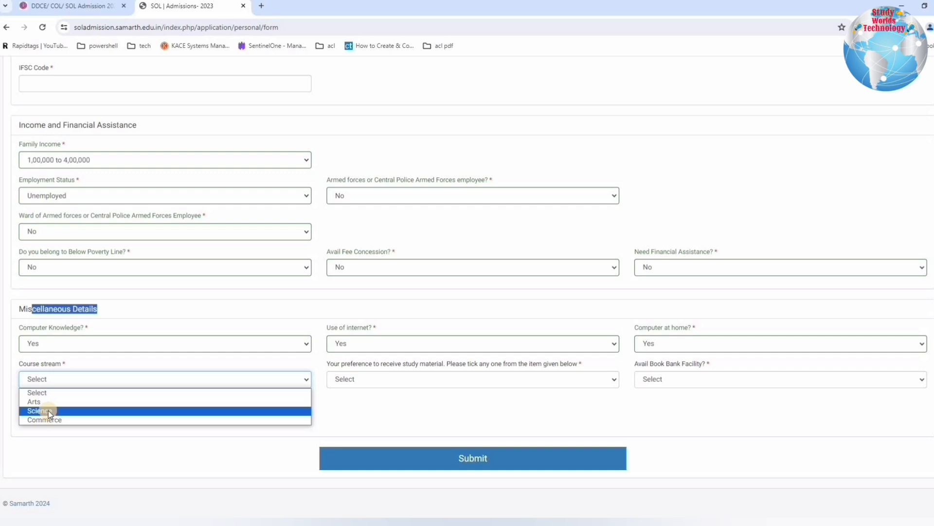
click(51, 401)
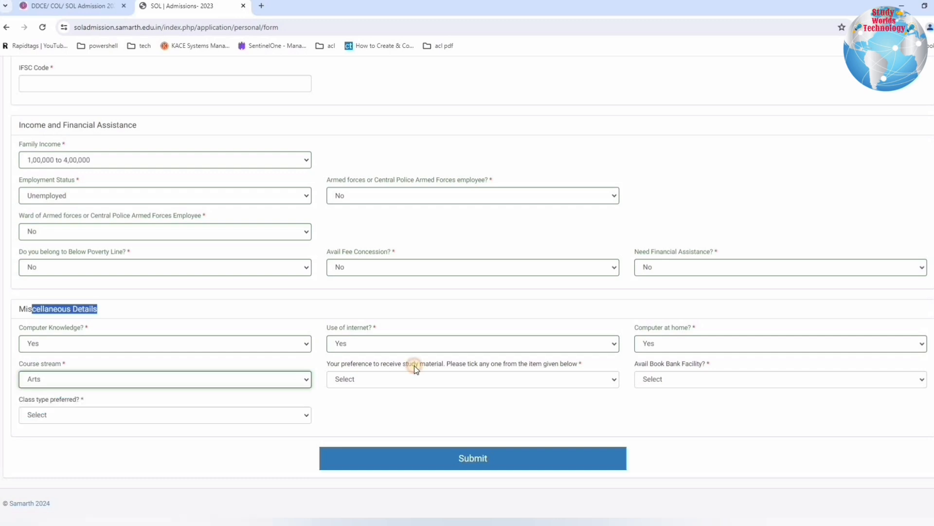
Step: Choose Hard Copy study material, Yes for the book bank facility, and Offline classes
drag(459, 367, 522, 369)
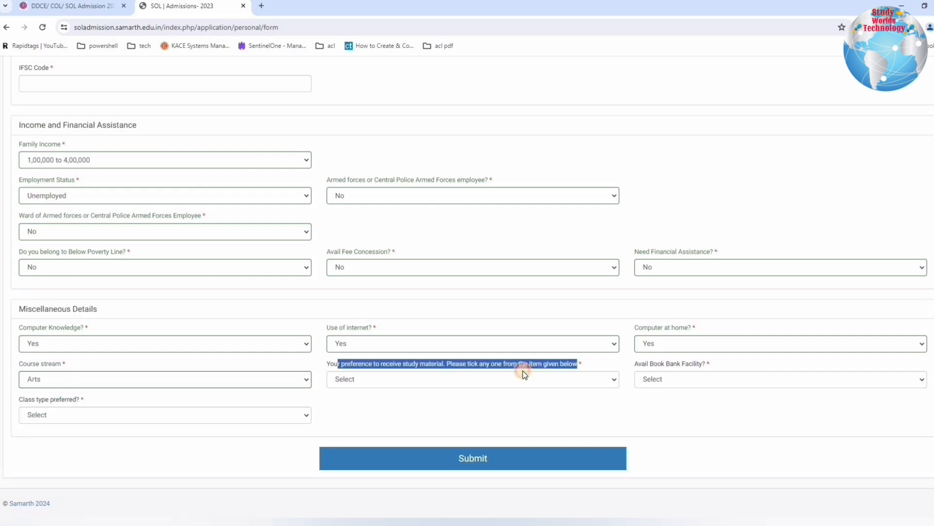
click(478, 384)
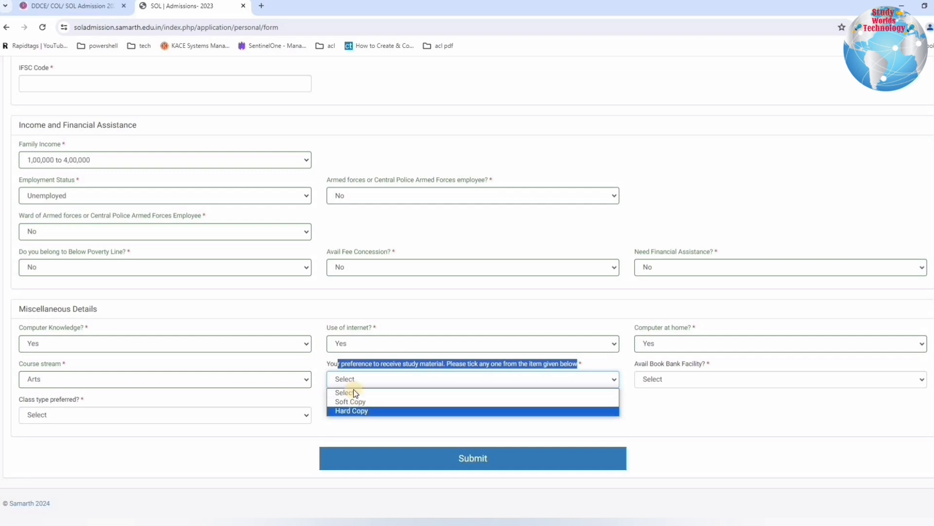
key(Up)
key(Up)
click(367, 372)
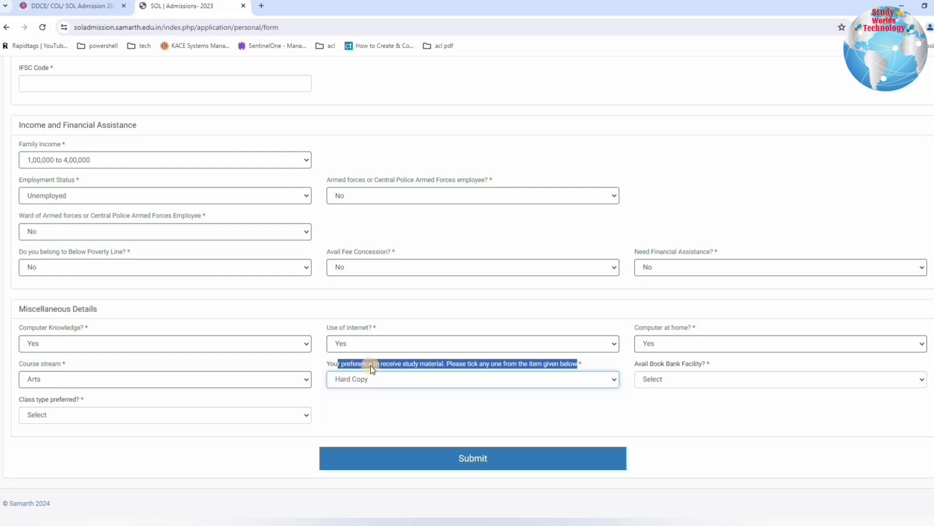
click(661, 378)
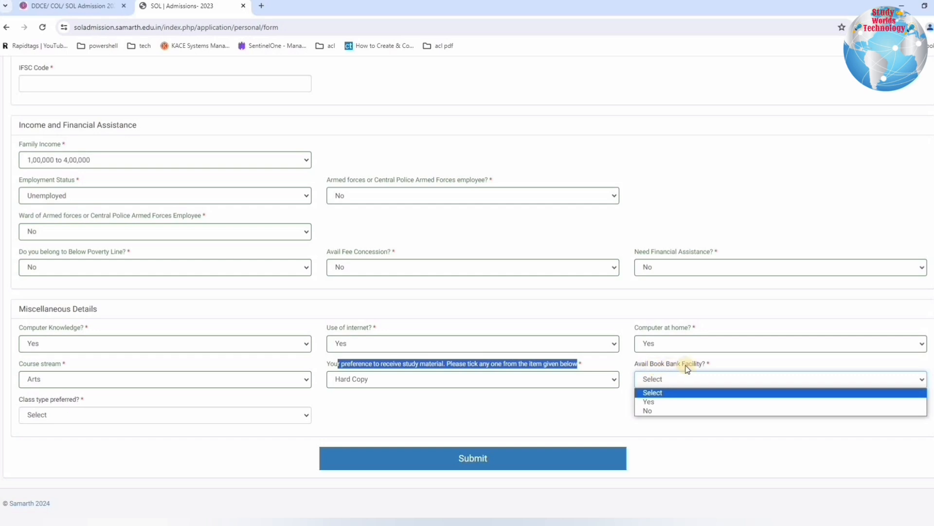
click(658, 403)
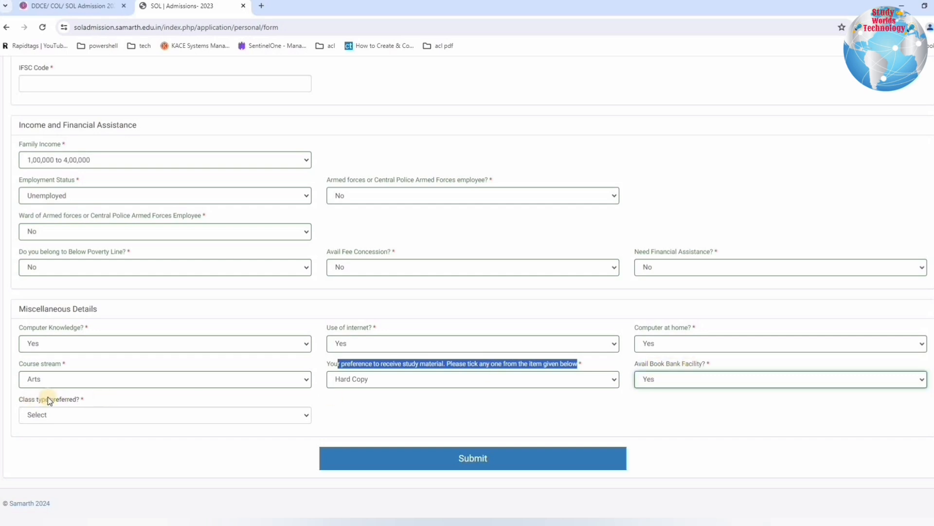
click(76, 417)
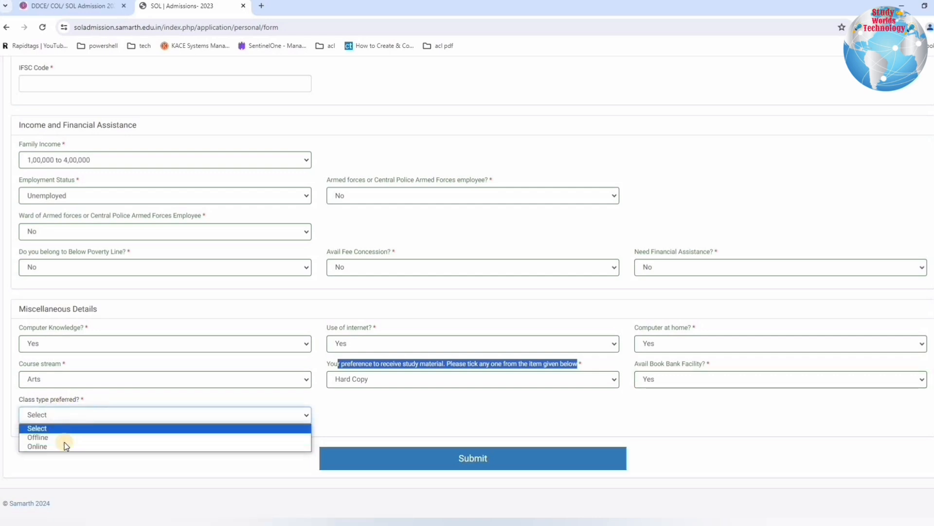
click(39, 437)
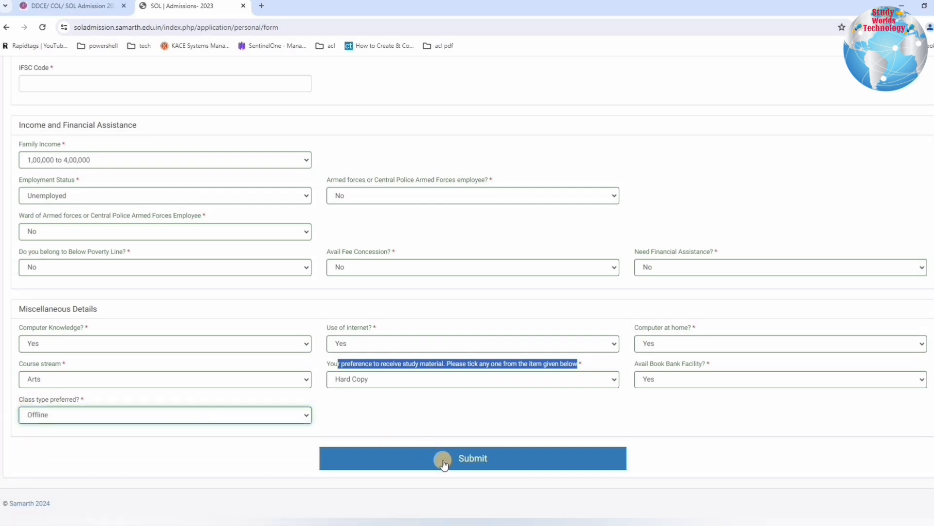
Step: Submit the personal details, then continue to the Academic Bank of Credits Account Information step
click(444, 464)
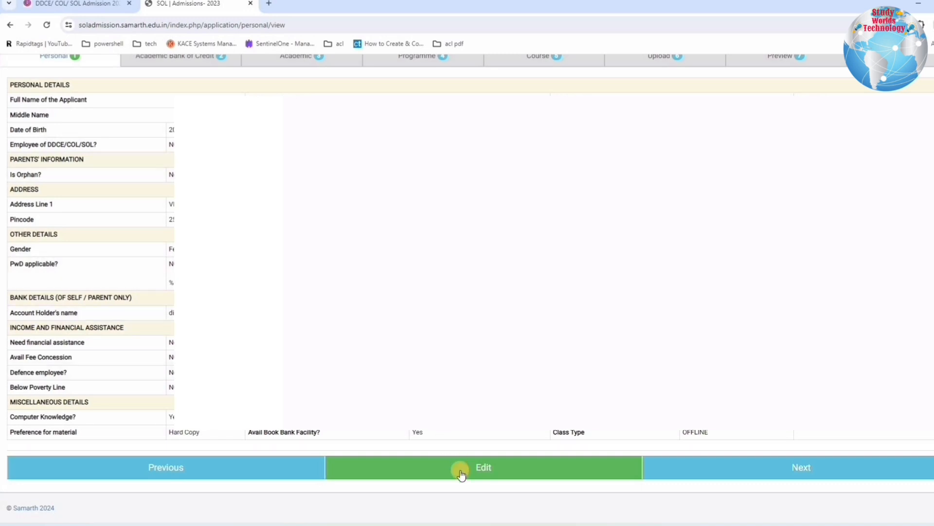
click(798, 475)
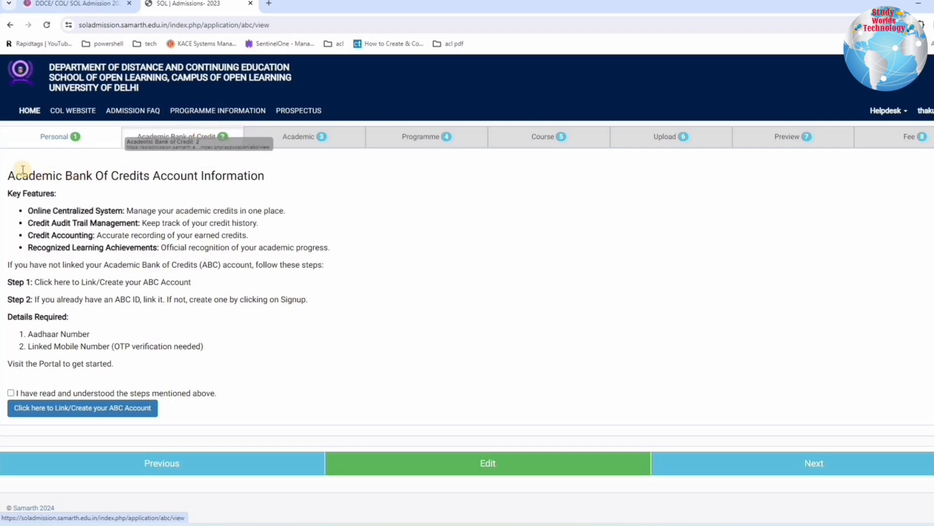
Step: Read through the ABC information and its key features, including the unlinked-account note
drag(8, 176, 261, 190)
click(37, 209)
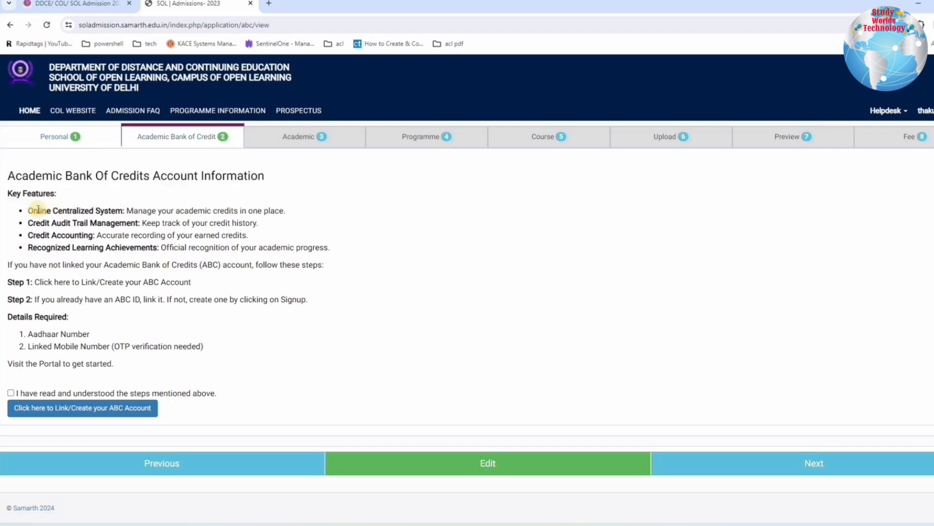
drag(39, 210, 150, 210)
click(149, 210)
drag(88, 223, 239, 223)
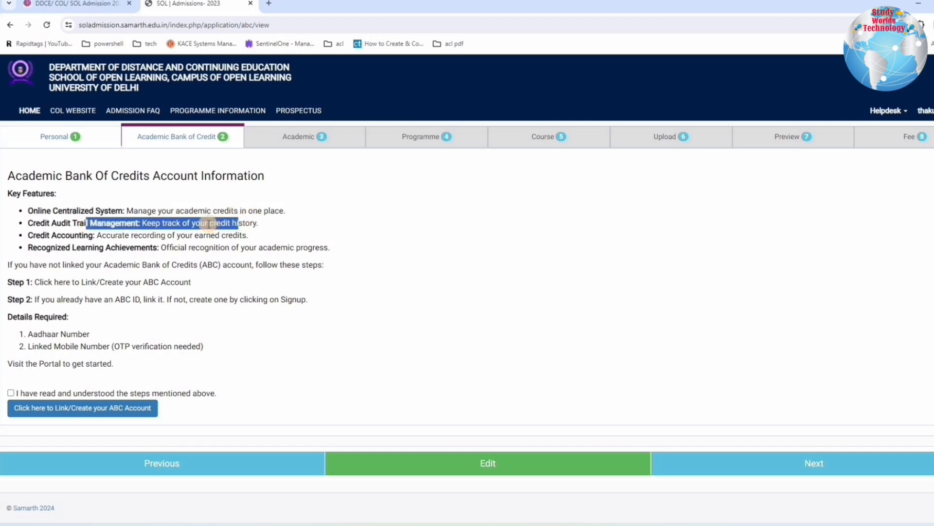
click(243, 223)
drag(93, 235, 252, 234)
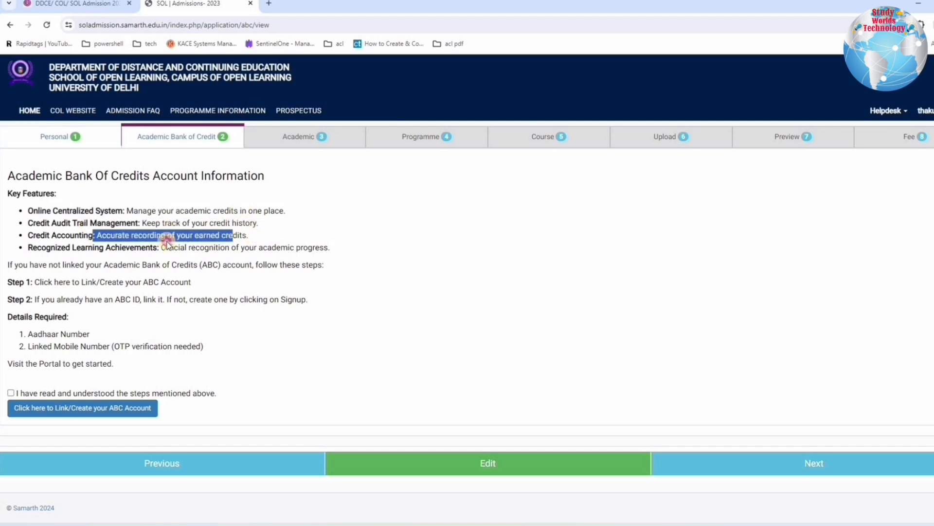
drag(46, 248, 298, 248)
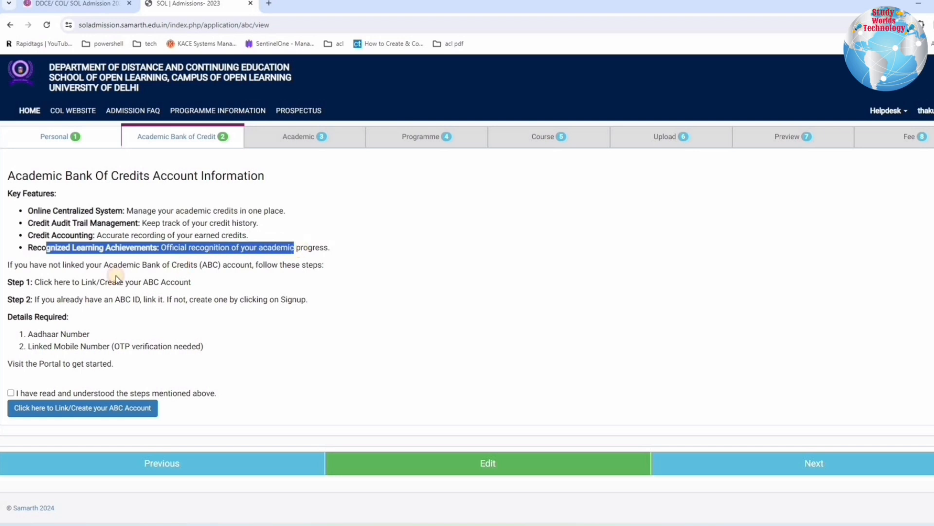
drag(42, 264, 254, 265)
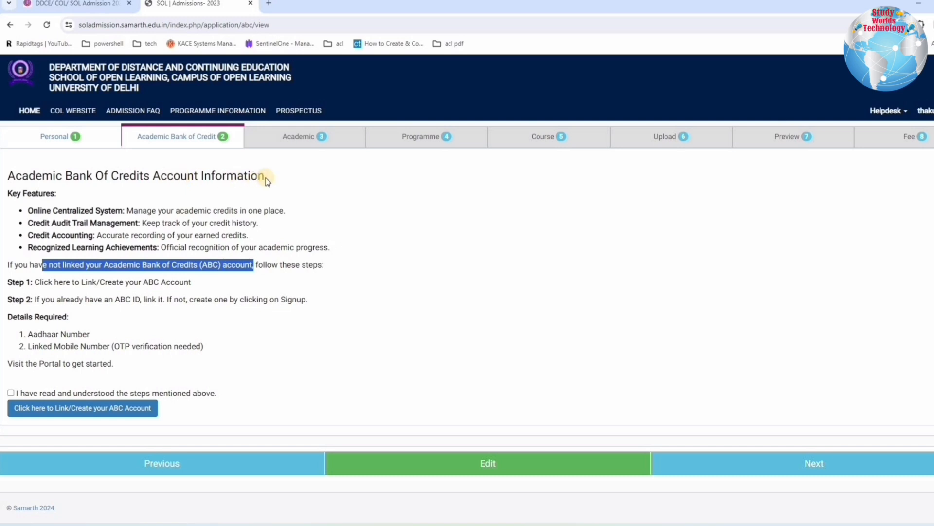
Step: Review the Aadhaar and mobile requirements, tick the steps acknowledgement, and start linking the ABC account
drag(279, 267, 302, 264)
drag(24, 317, 115, 346)
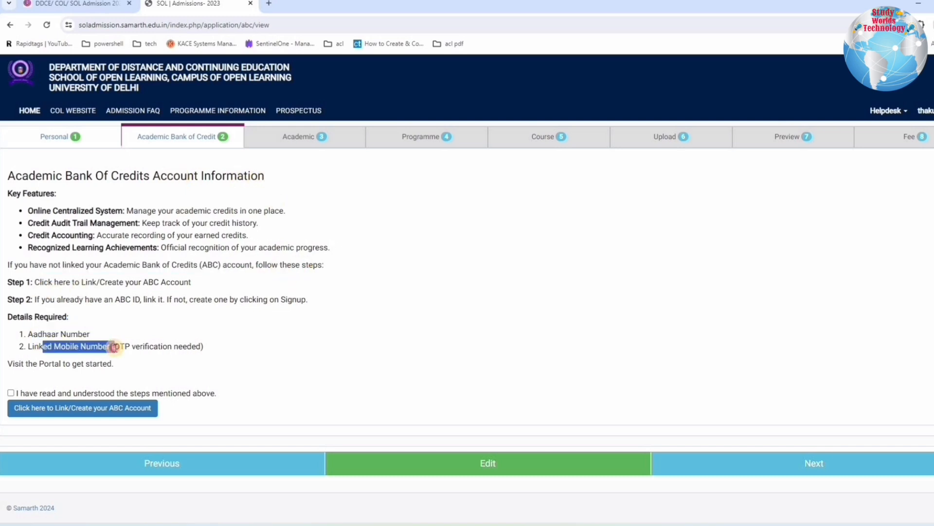
drag(17, 318, 103, 347)
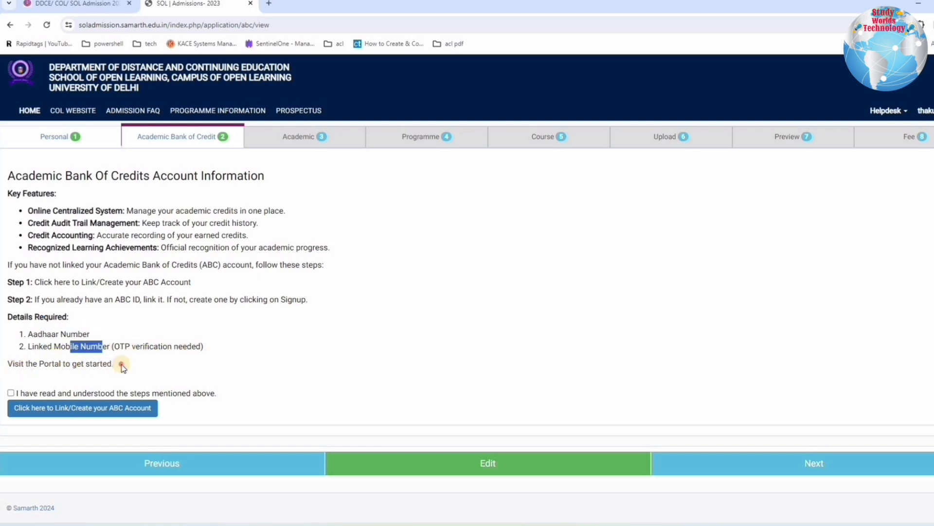
drag(13, 365, 122, 365)
click(11, 393)
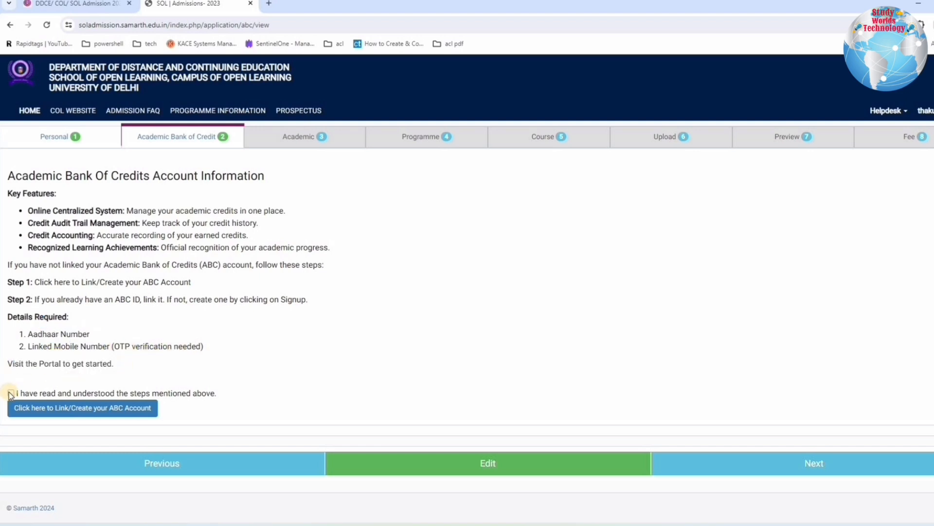
click(10, 393)
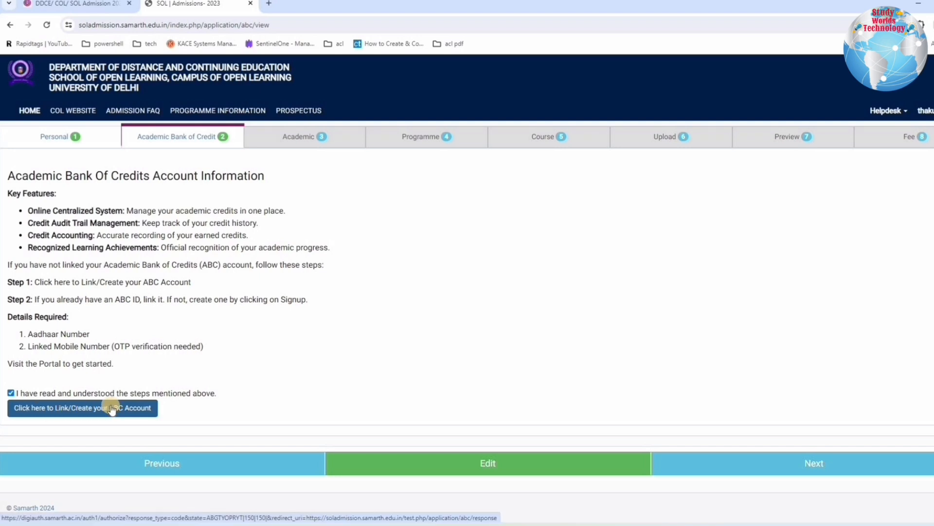
click(60, 408)
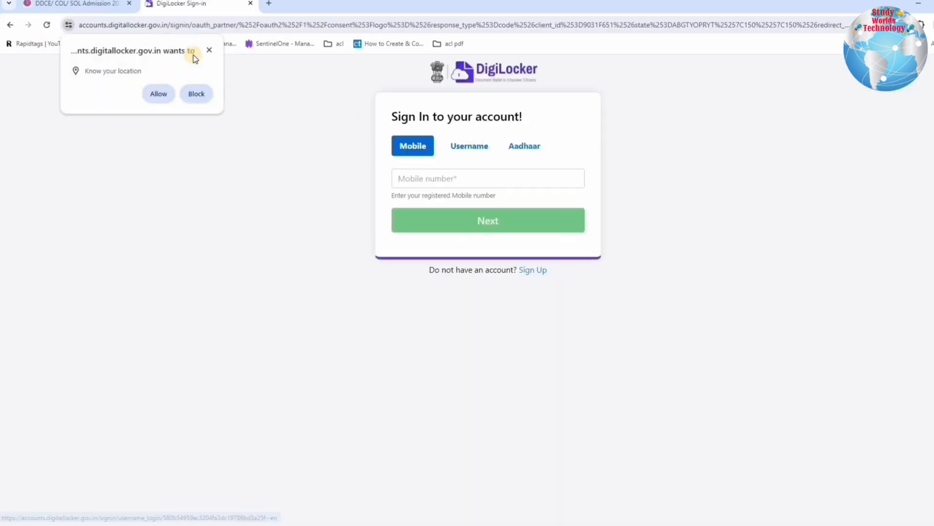
Step: Dismiss the location prompt, sign up with Aadhaar in DigiLocker, and submit the Aadhaar OTP
click(210, 49)
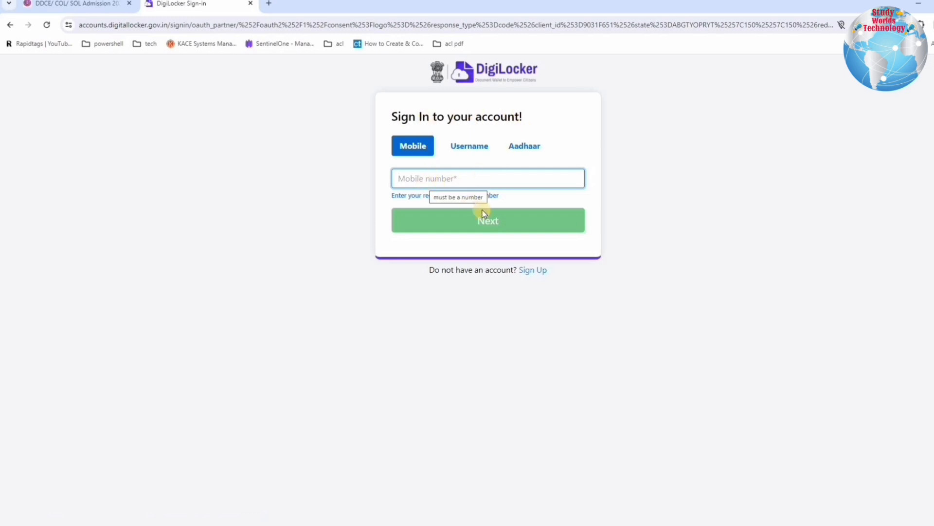
click(534, 276)
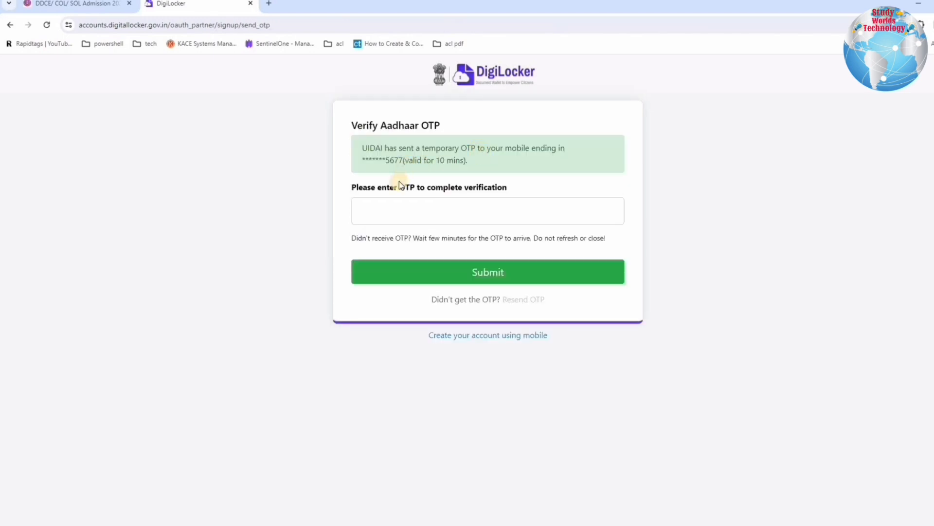
click(390, 209)
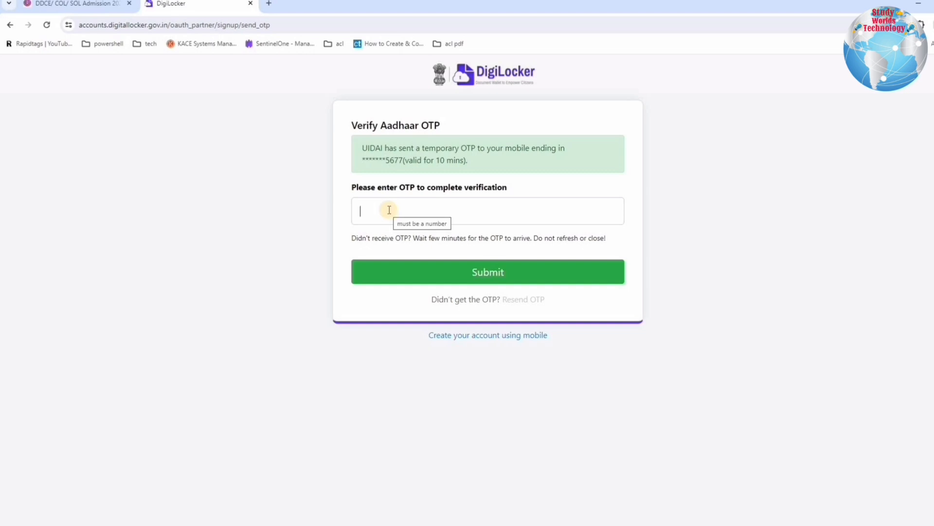
click(484, 263)
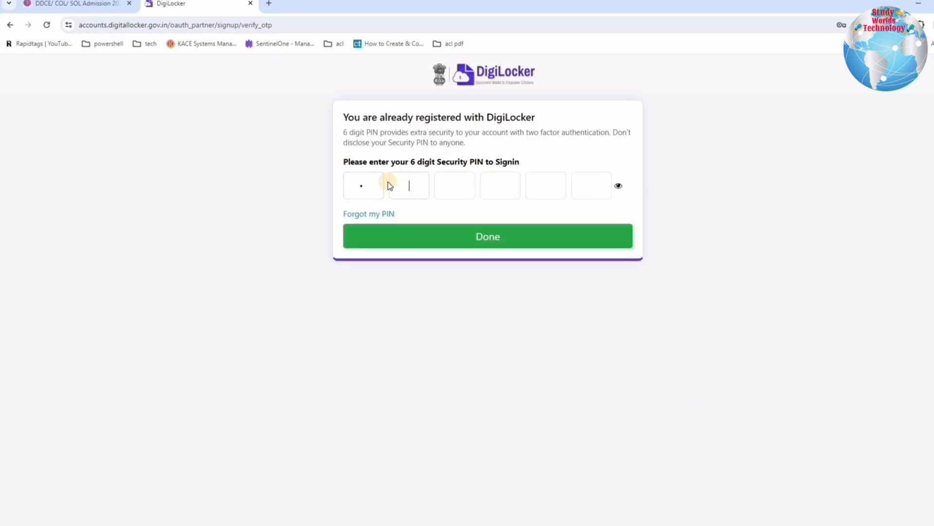
Step: Enter the 6-digit security PIN, then allow sharing the Aadhaar Card with purpose Verification
text(*****)
click(520, 239)
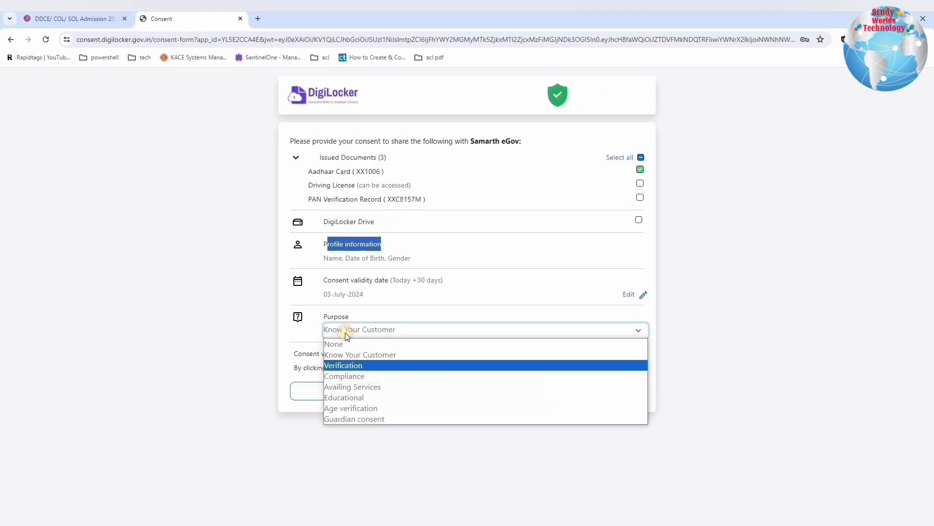
click(343, 366)
click(588, 388)
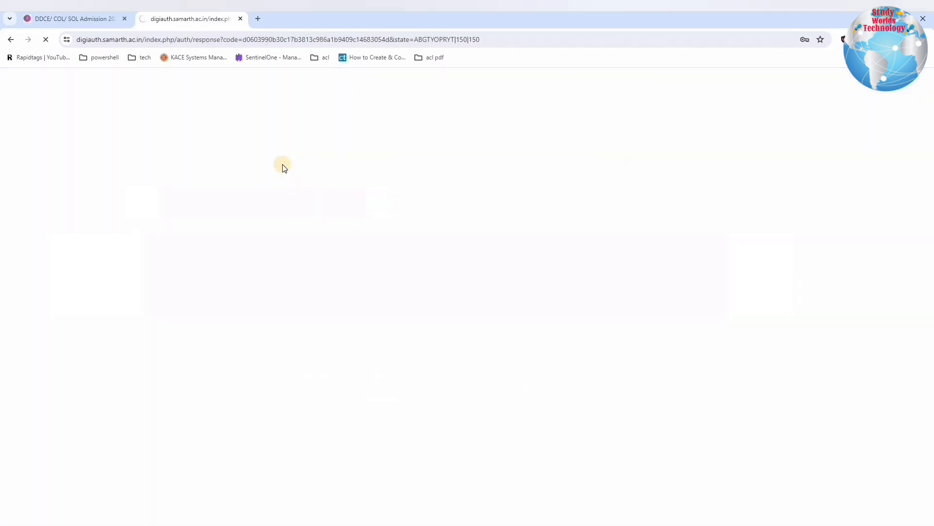
Step: Review the ABC account linked message and the ABC account number line
drag(32, 189, 170, 190)
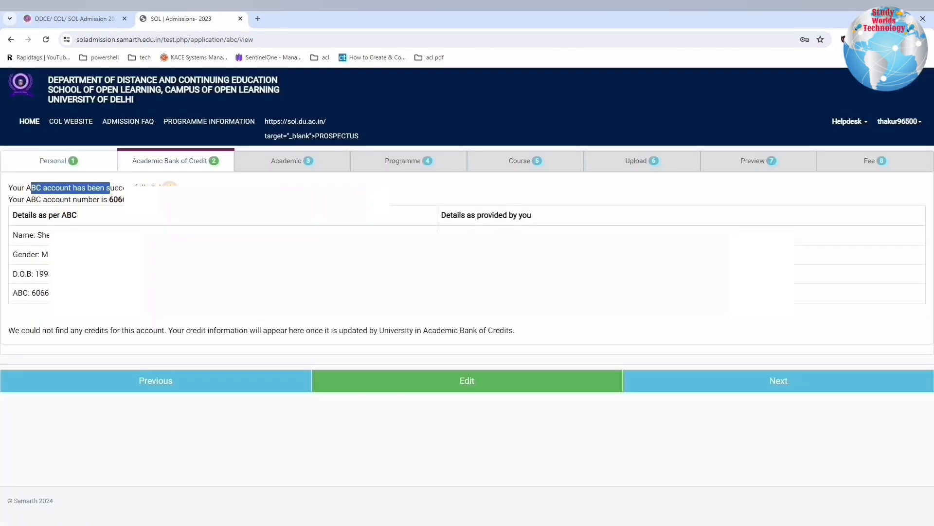
drag(37, 200, 158, 200)
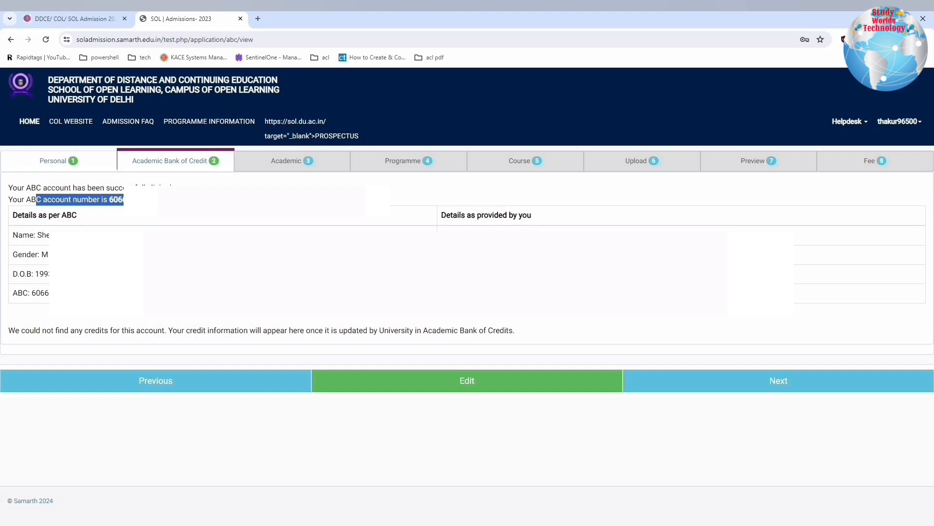
click(195, 200)
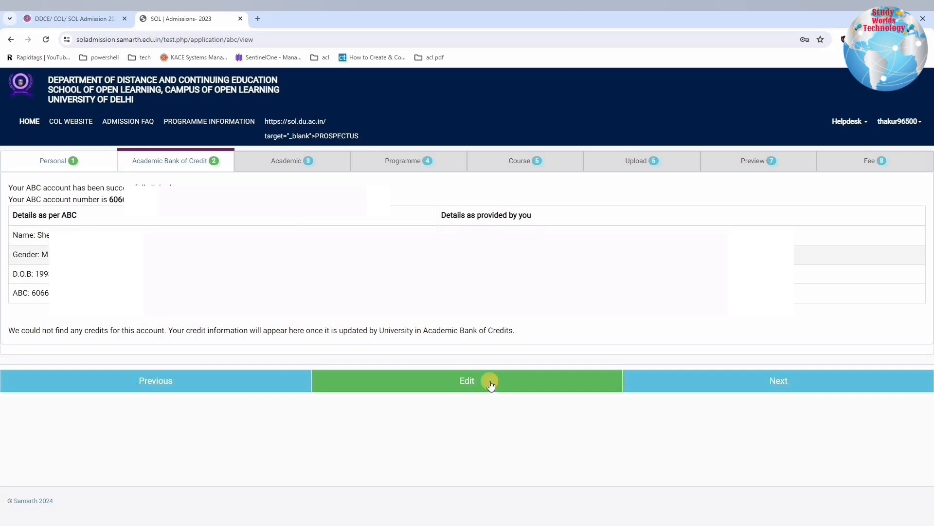
Step: Open the Class 12th Board form, set the board name to OTHER, and submit it
click(752, 376)
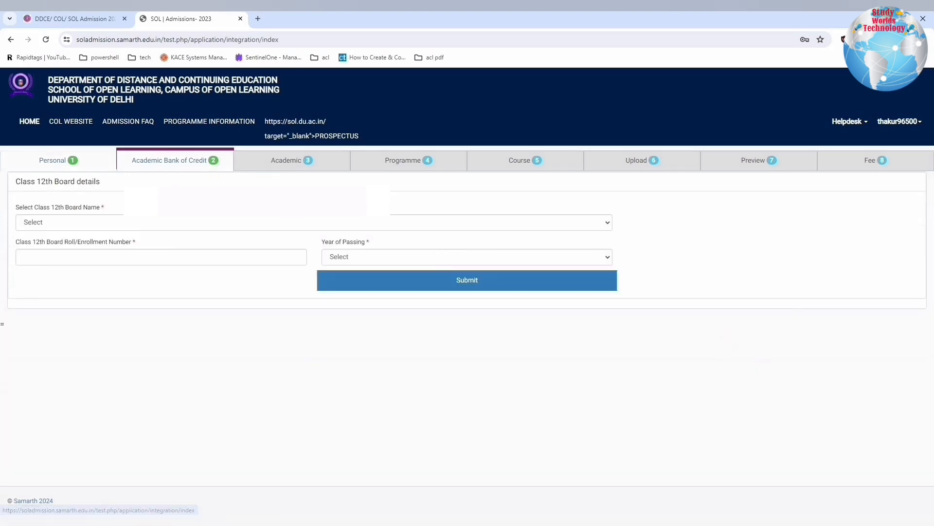
drag(19, 208, 102, 210)
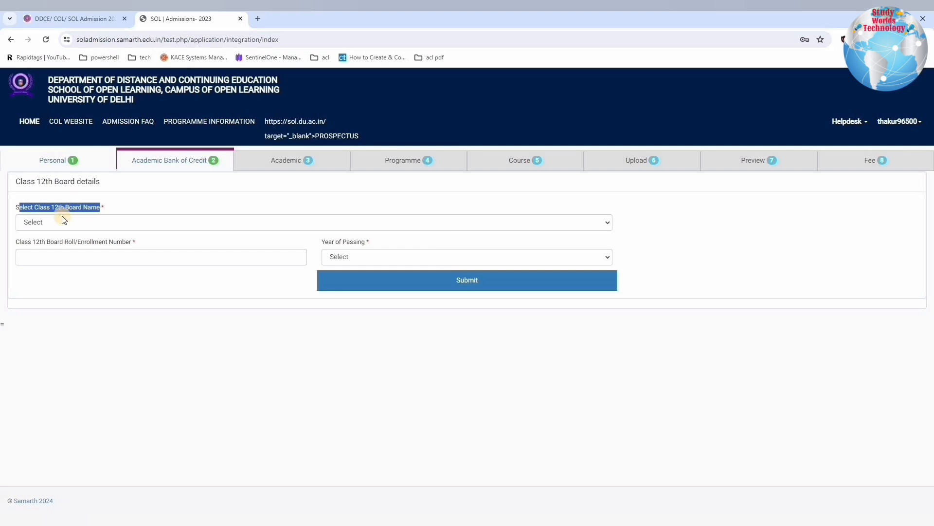
click(62, 218)
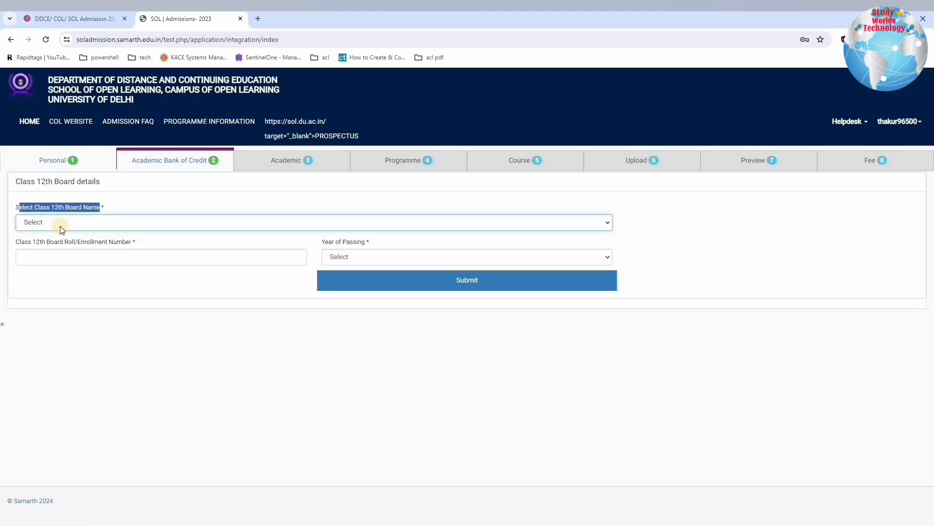
click(59, 226)
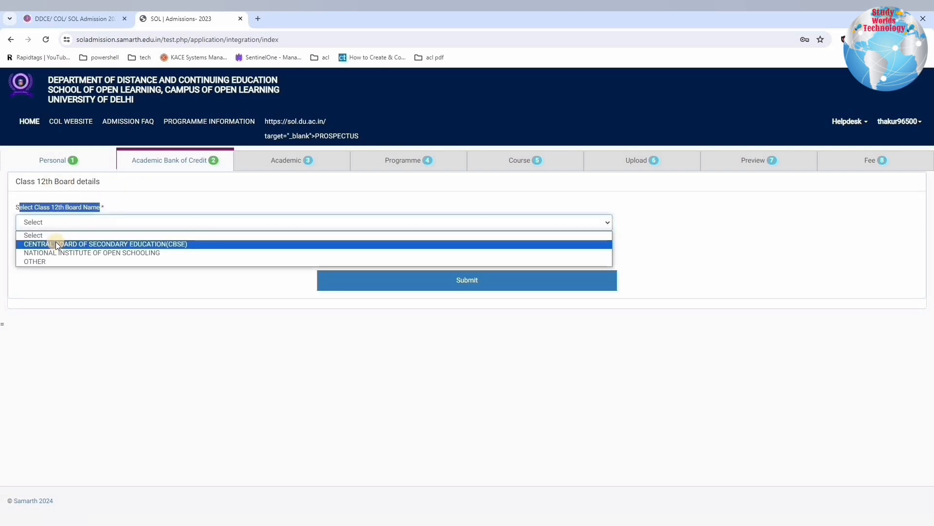
click(56, 244)
click(59, 222)
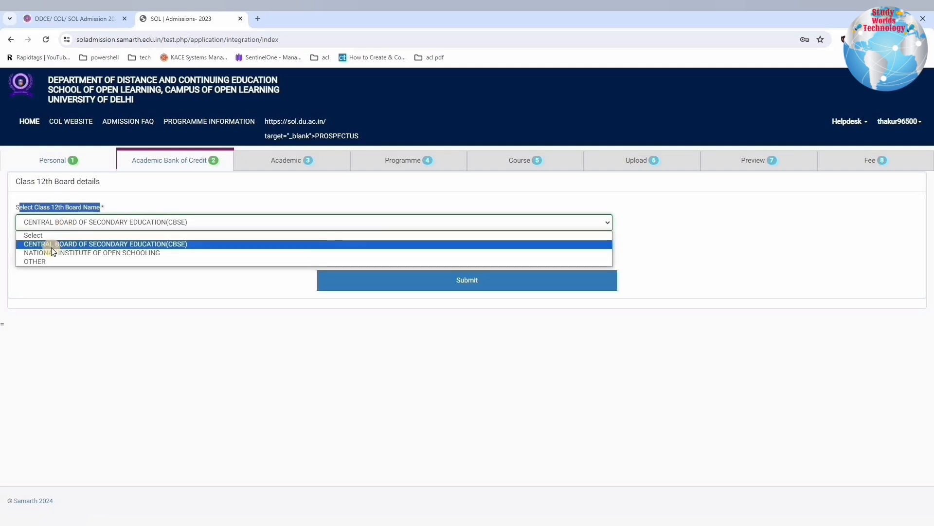
click(53, 261)
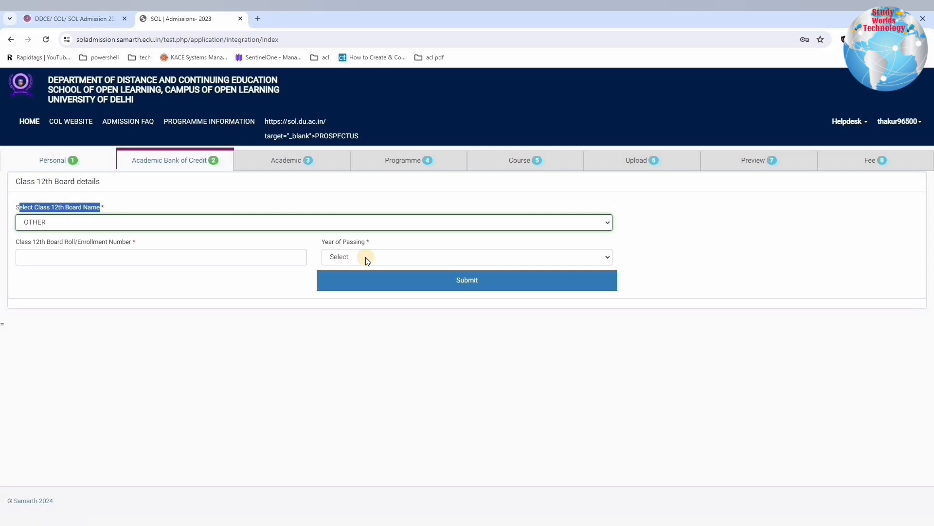
click(374, 287)
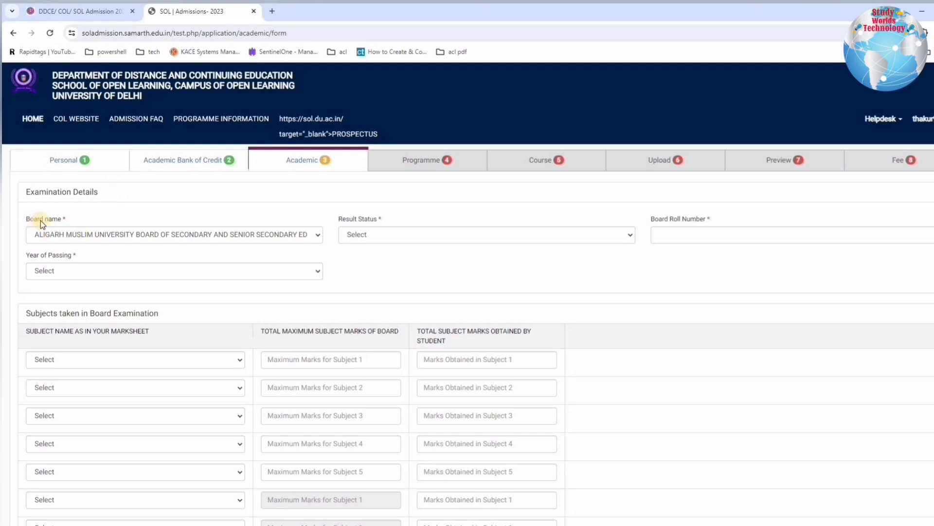
Step: Select CENTRAL BOARD OF SECONDARY EDUCATION(CBSE) as board, Passed as result status, and 2024 as passing year
click(276, 238)
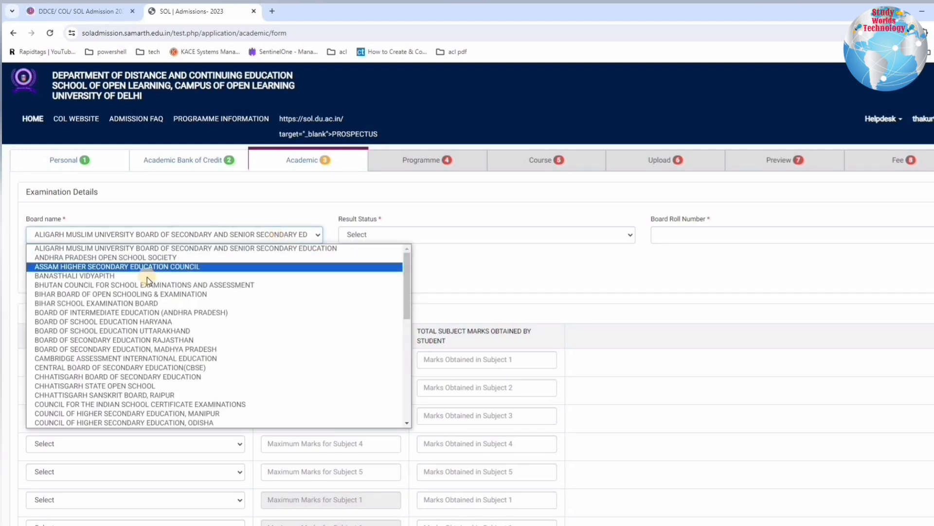
click(113, 368)
click(380, 236)
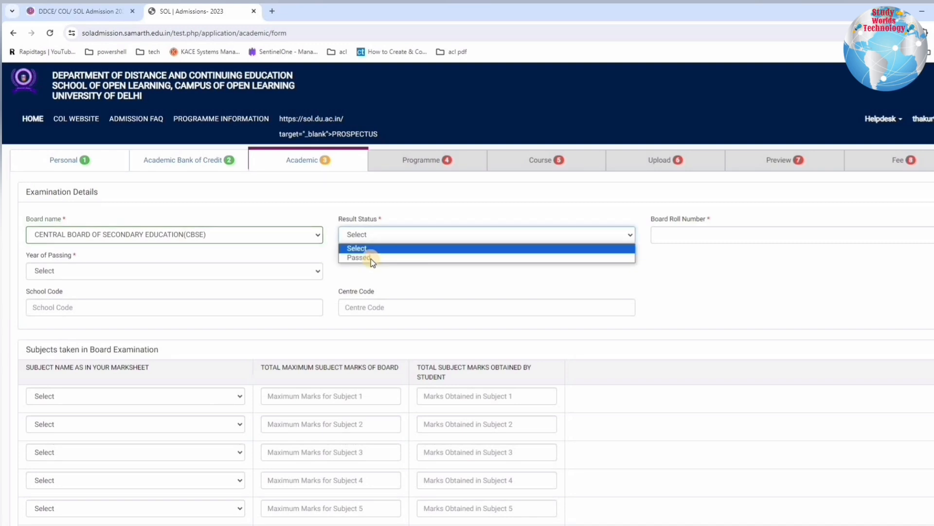
click(371, 255)
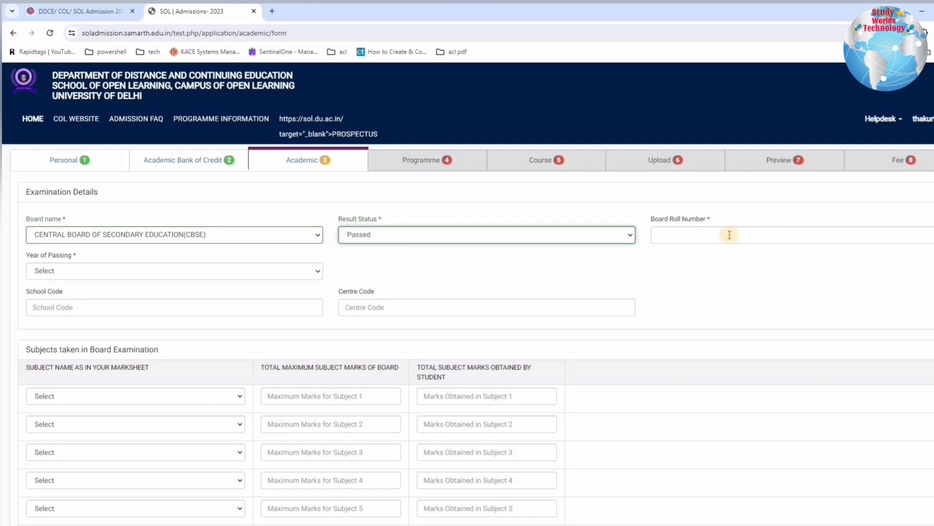
click(89, 271)
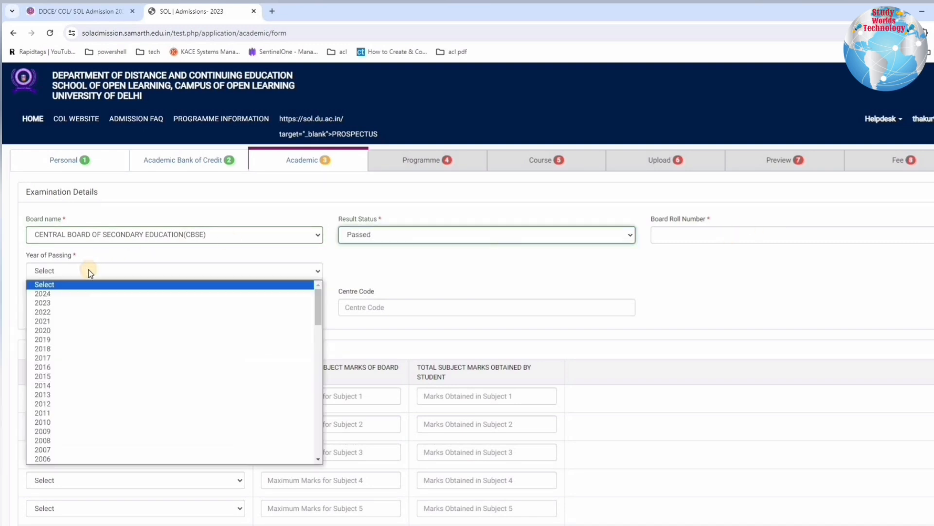
click(49, 294)
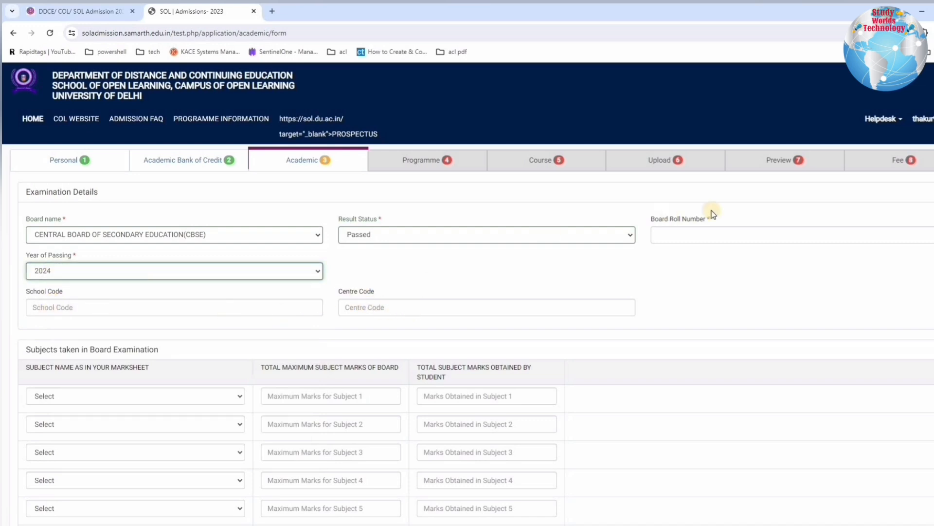
Step: Set the first subject to HINDI CORE with 68 marks out of 100
scroll(586, 300, down, 4)
click(73, 192)
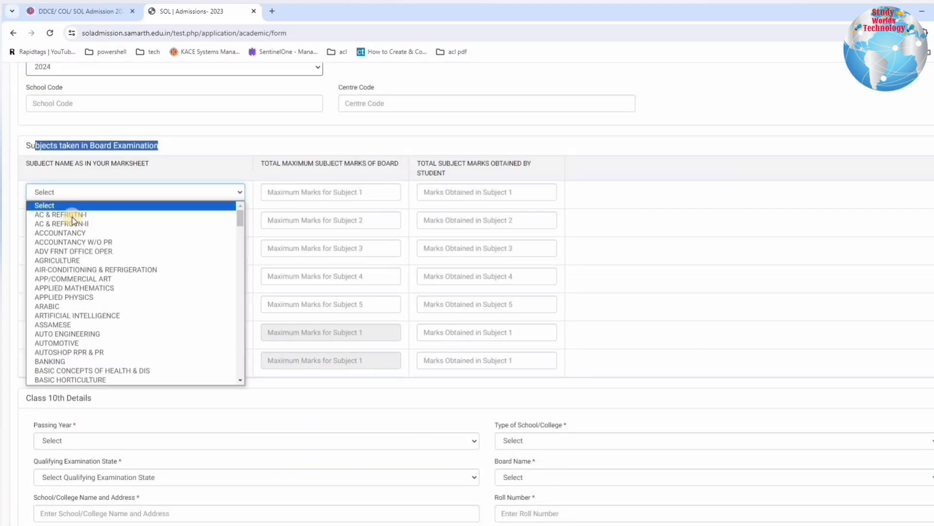
click(167, 167)
drag(54, 163, 166, 164)
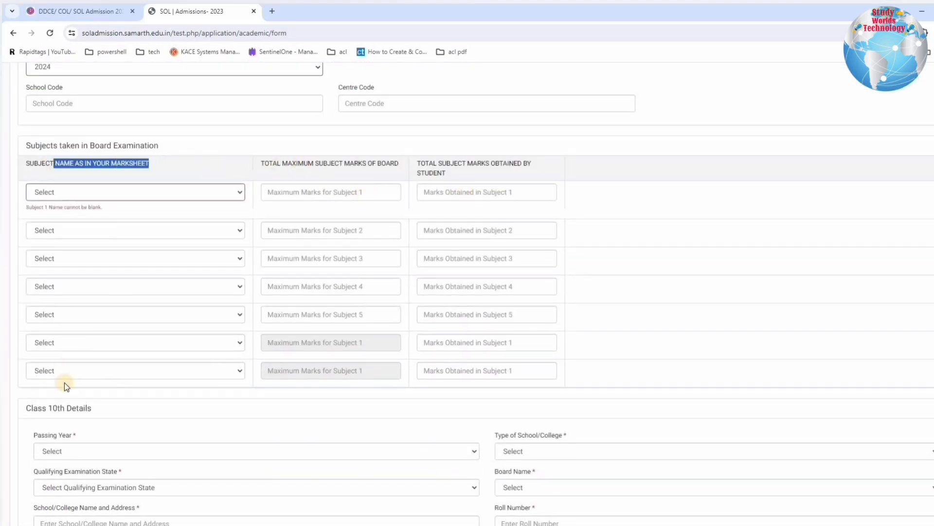
click(111, 192)
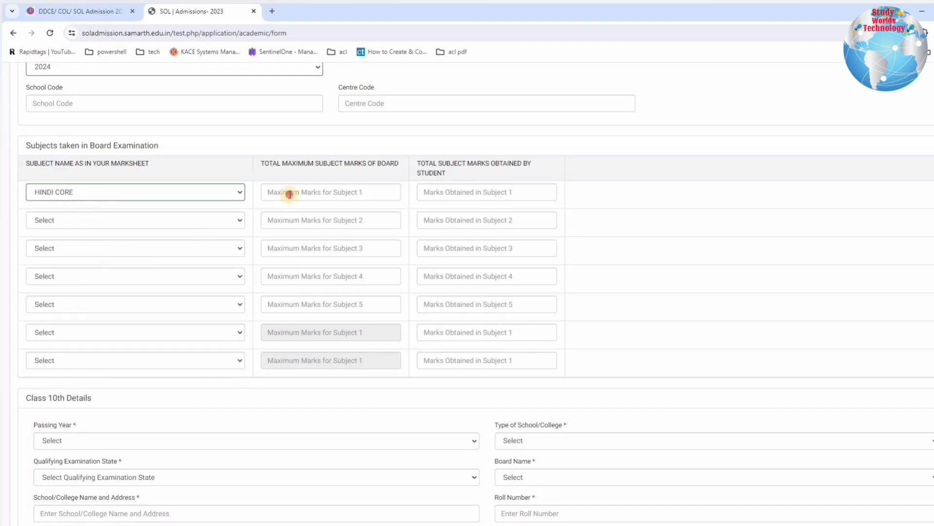
click(290, 193)
text(100)
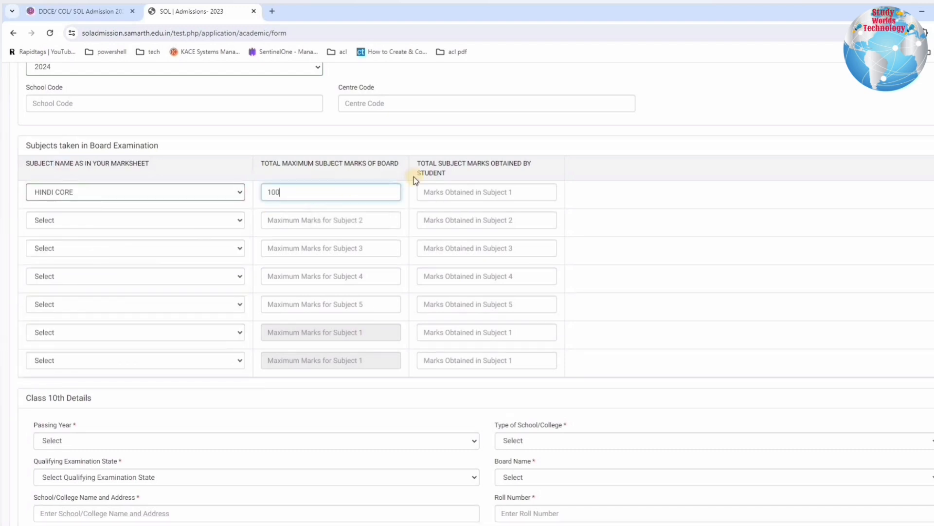
click(454, 192)
text(6)
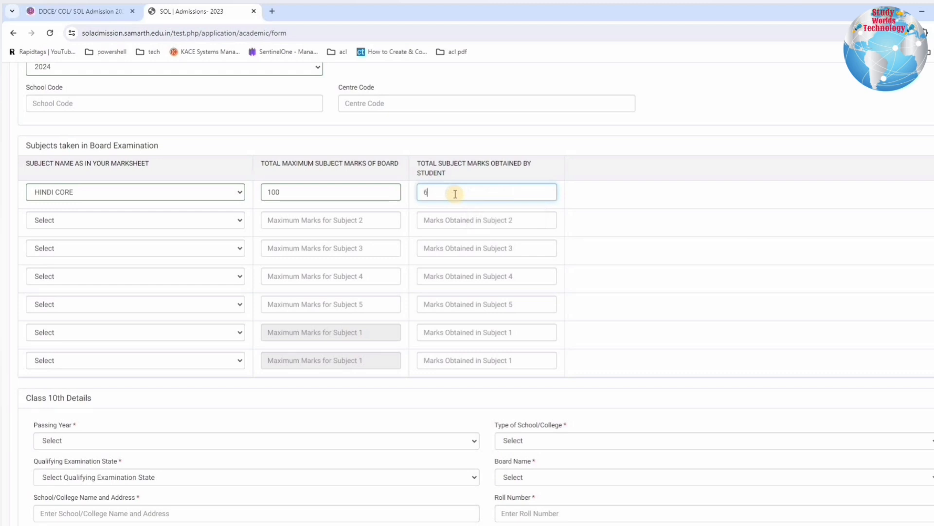
text(8)
Step: Fill the ENGLISH CORE (83) and COMPUTER SCIENCE (84) subject rows, each out of 100
click(156, 221)
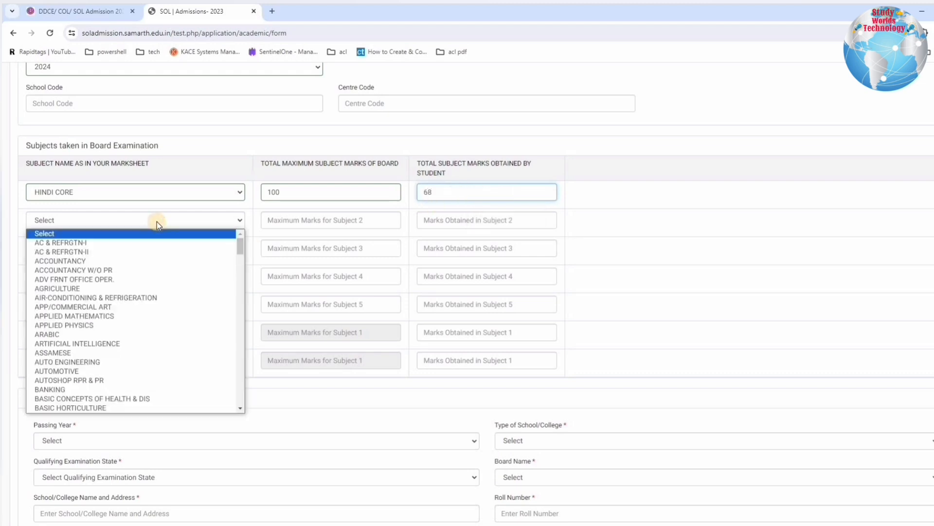
text(en)
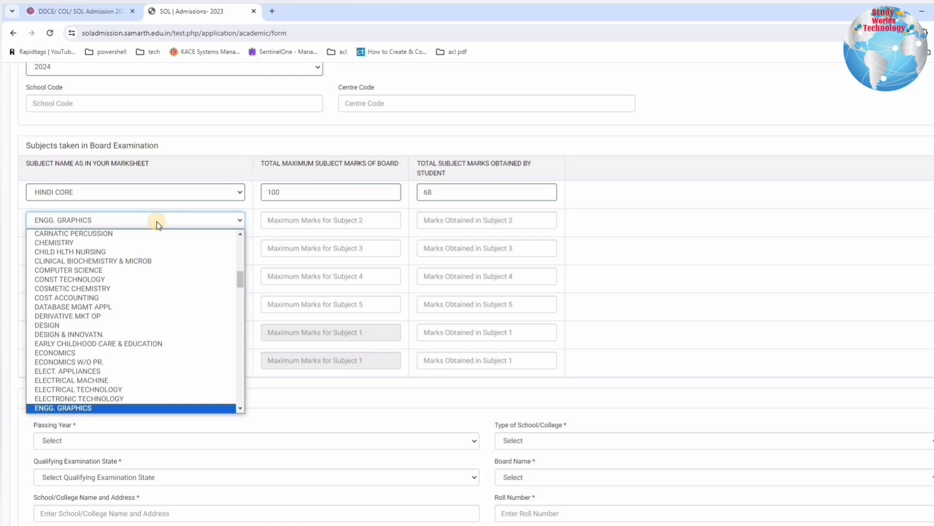
key(Down)
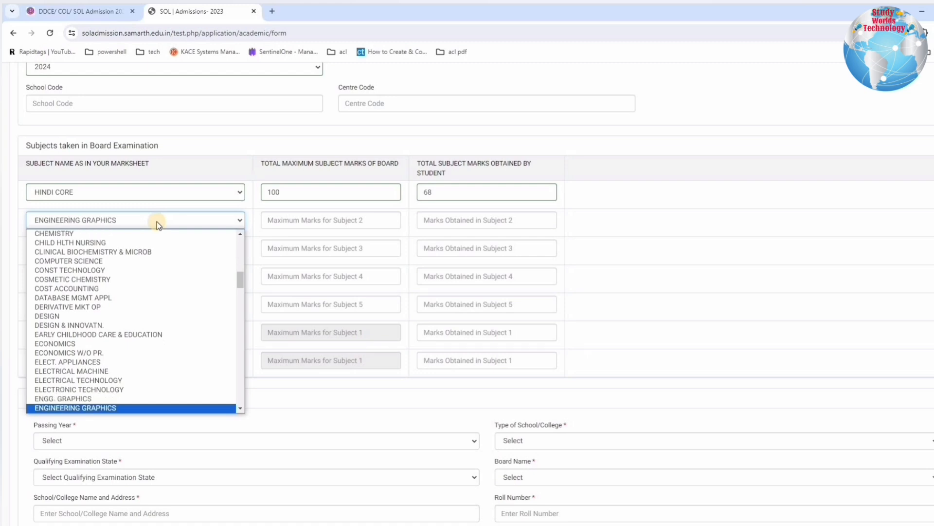
key(Down)
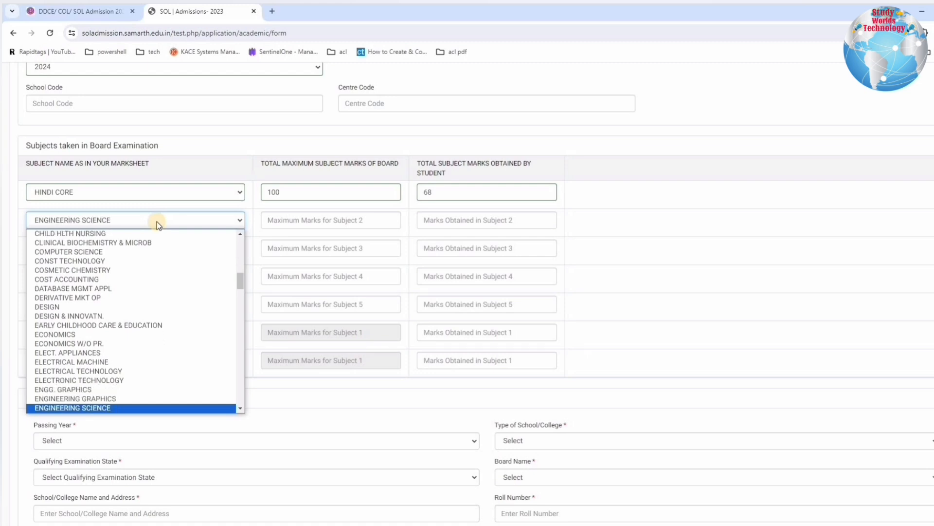
click(389, 442)
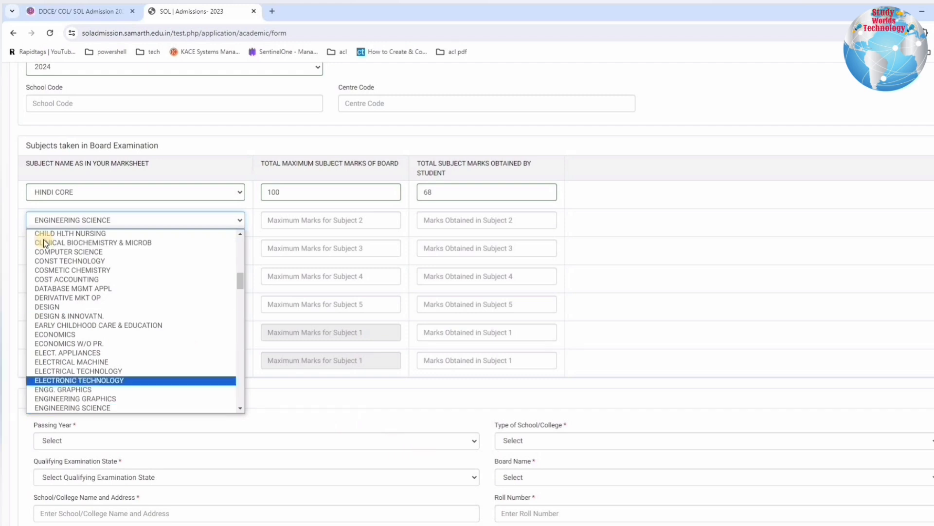
key(Escape)
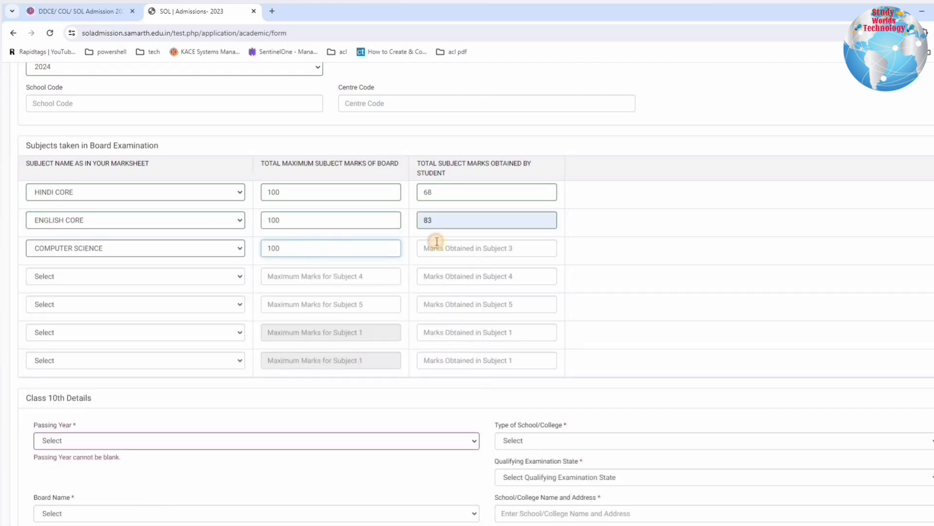
click(438, 242)
click(468, 272)
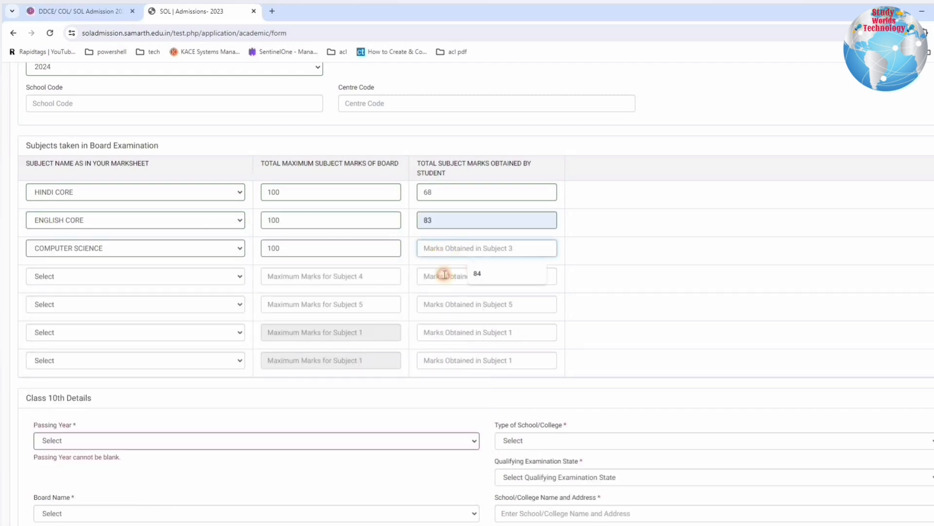
click(50, 278)
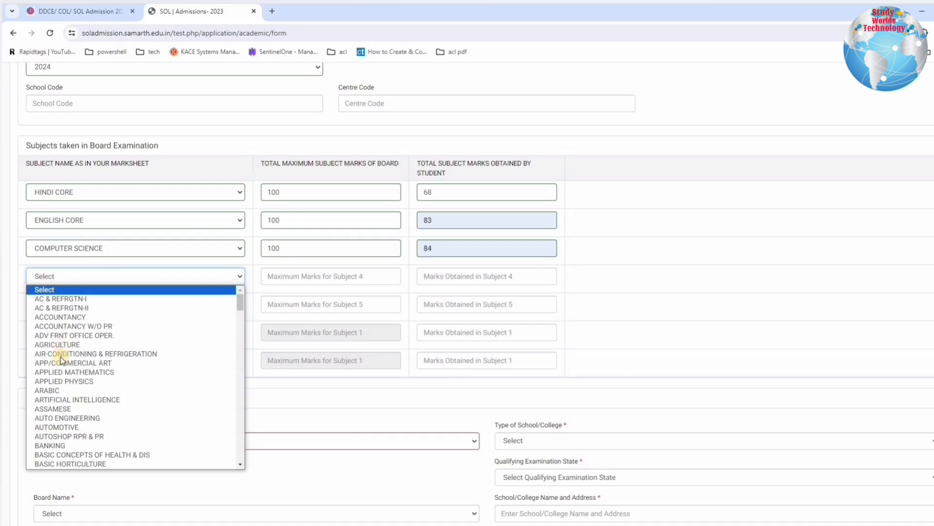
scroll(82, 290, down, 3)
Step: Enter Class 10th passing year 2022, Private Unaided school, state DELHI and board CBSE
click(62, 287)
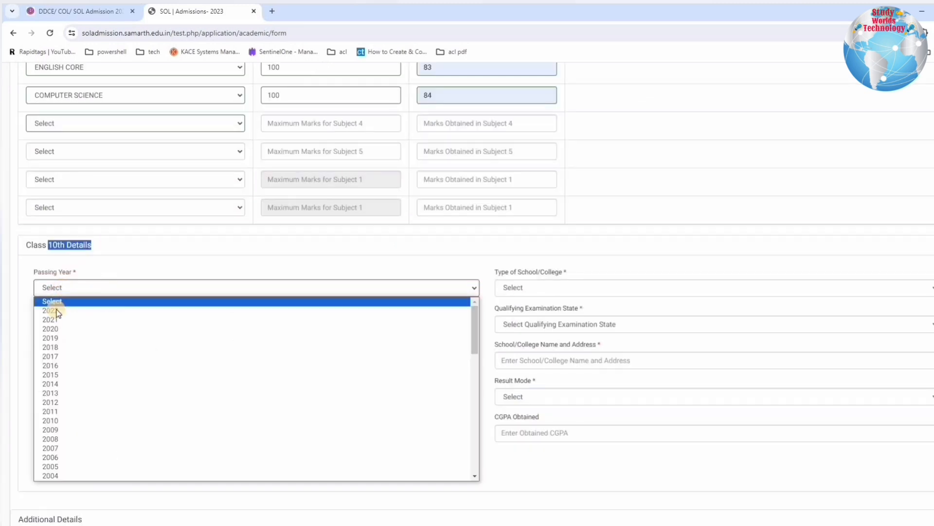
click(57, 310)
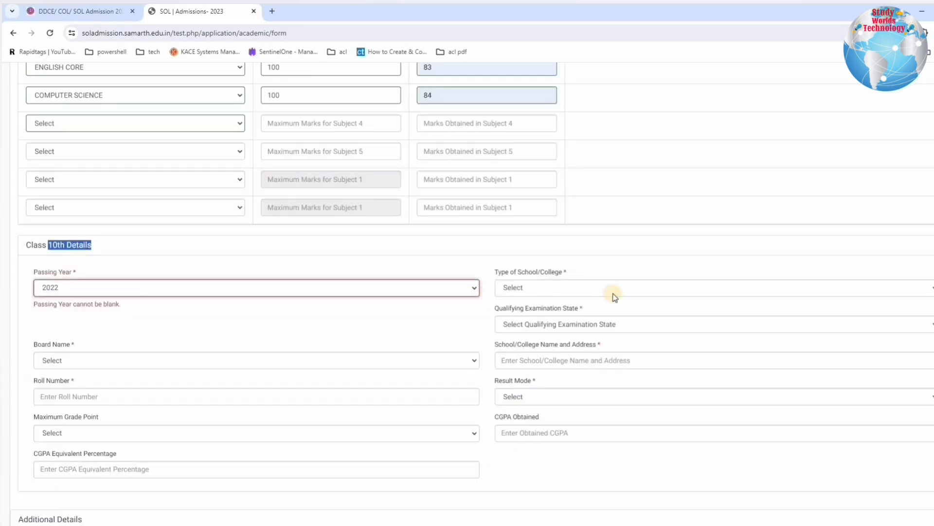
click(562, 283)
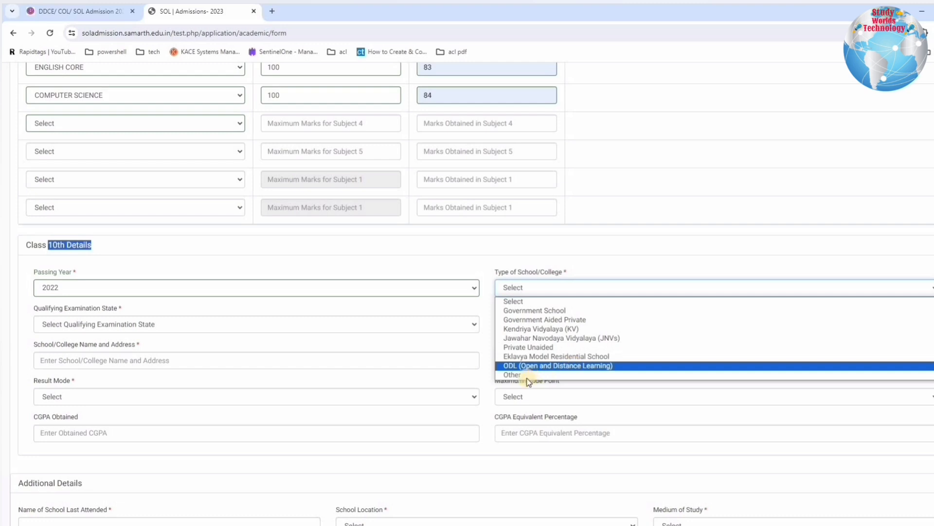
click(528, 347)
click(63, 323)
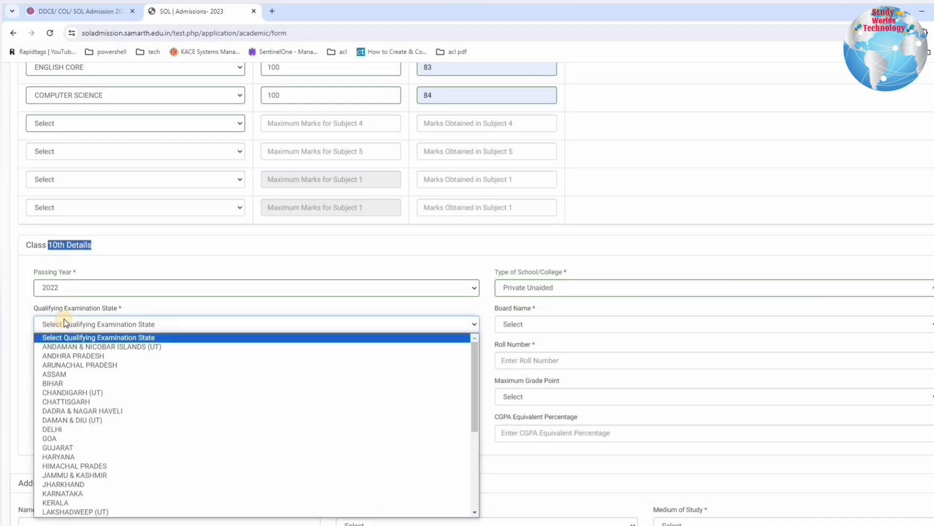
scroll(59, 438, down, 3)
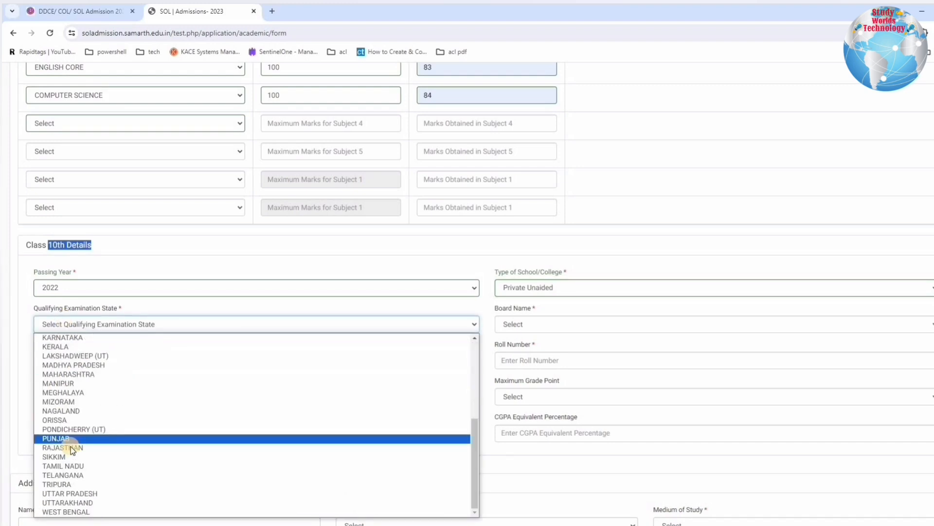
scroll(65, 433, up, 5)
click(56, 429)
click(579, 325)
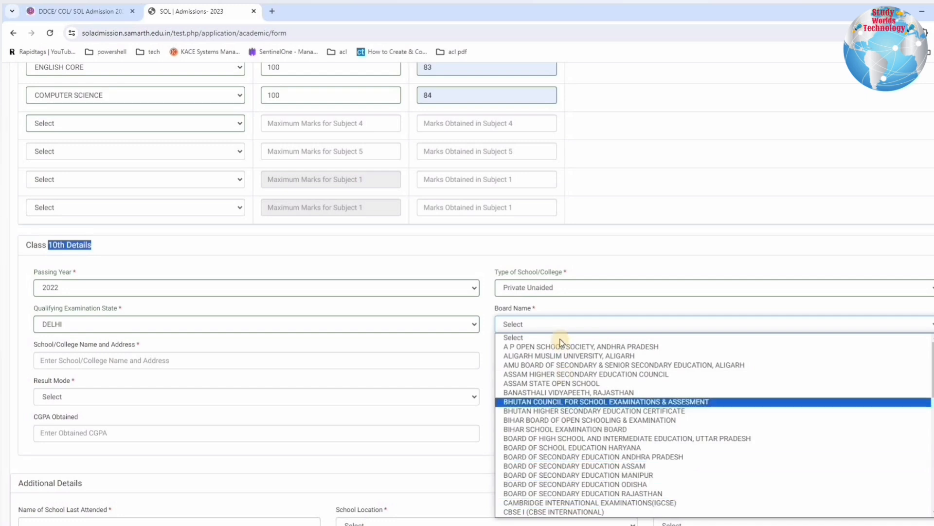
click(550, 418)
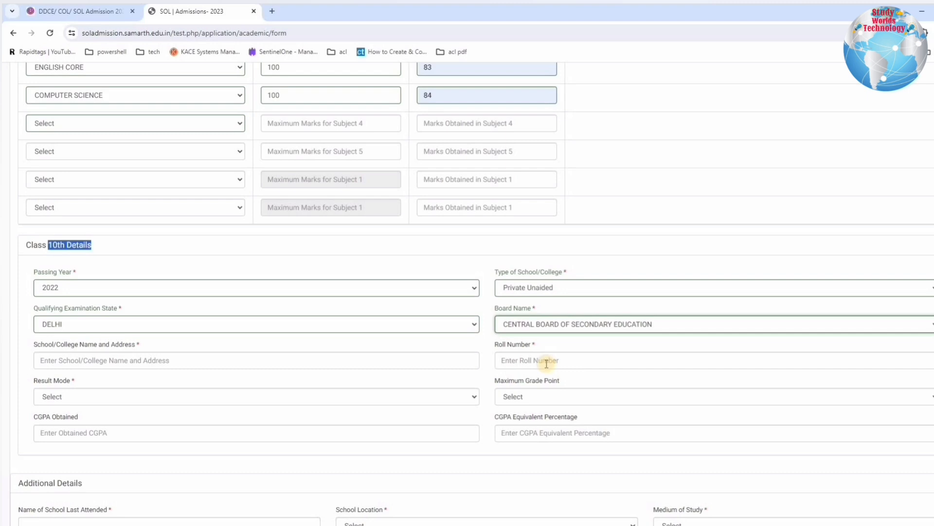
Step: Set the Class 10th Result Mode to Grade and choose the maximum grade point
click(75, 397)
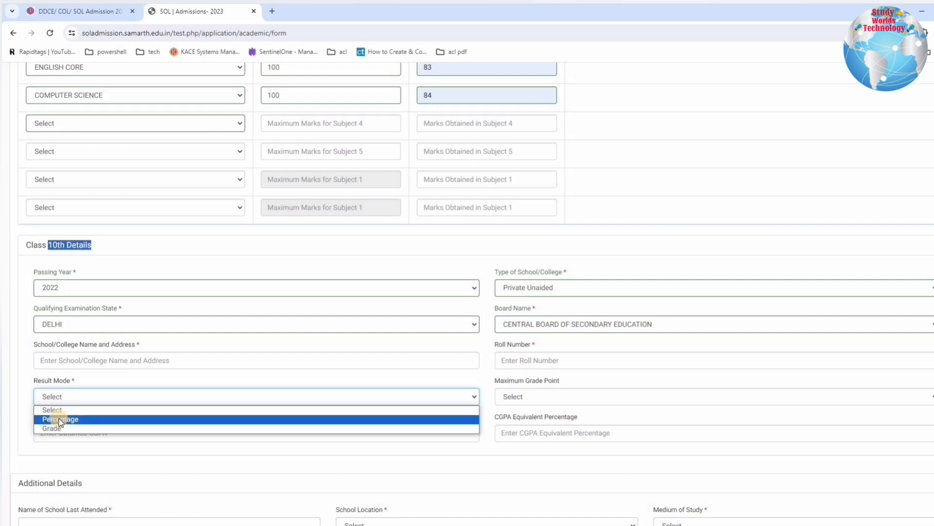
click(57, 428)
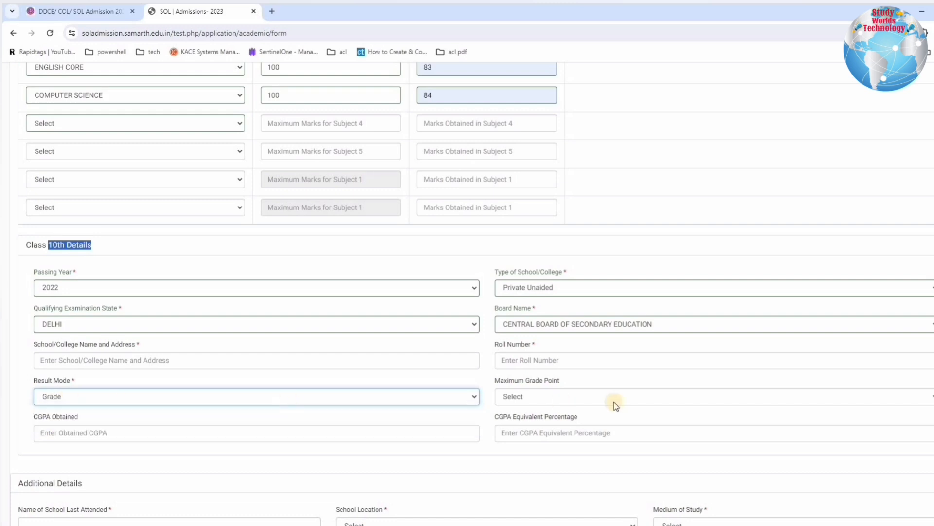
click(576, 399)
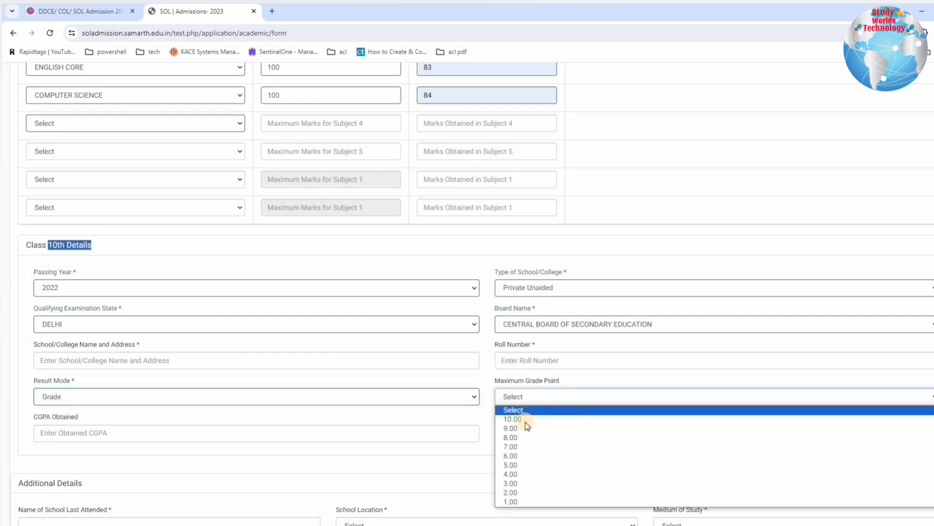
click(519, 437)
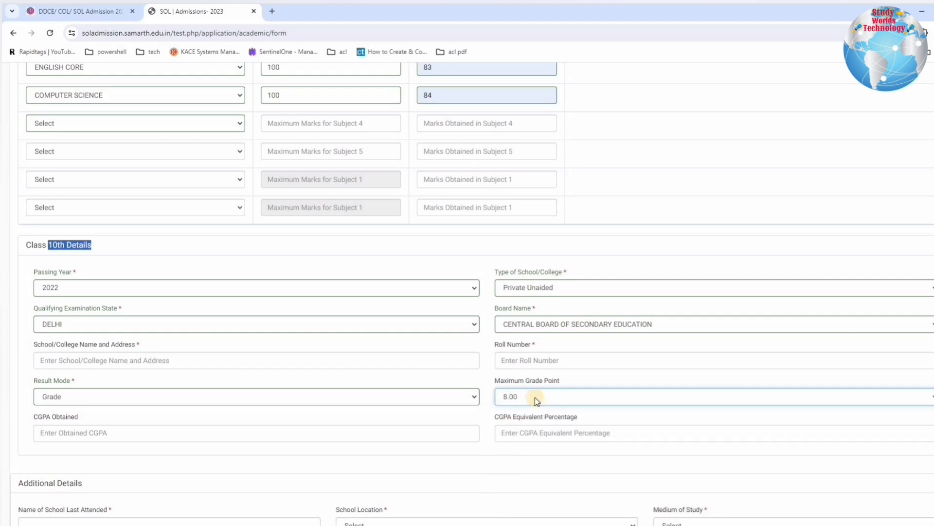
click(260, 398)
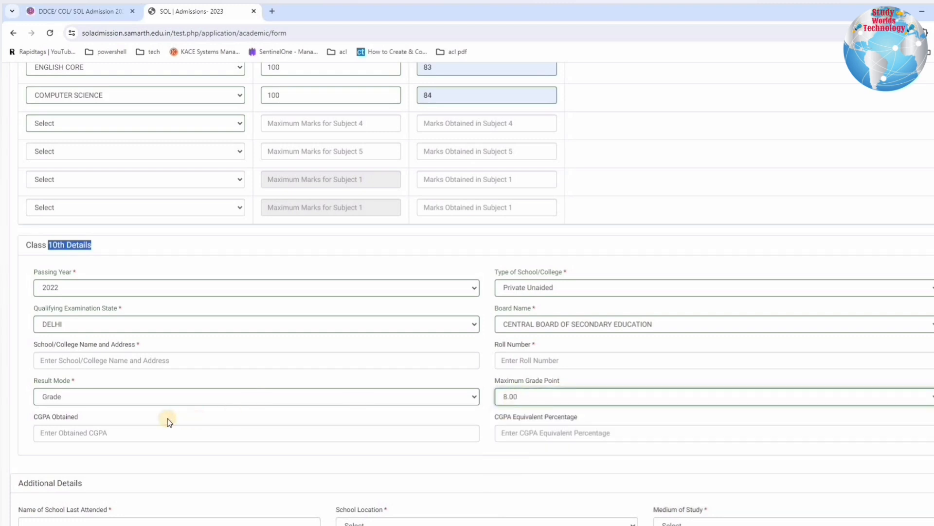
key(Return)
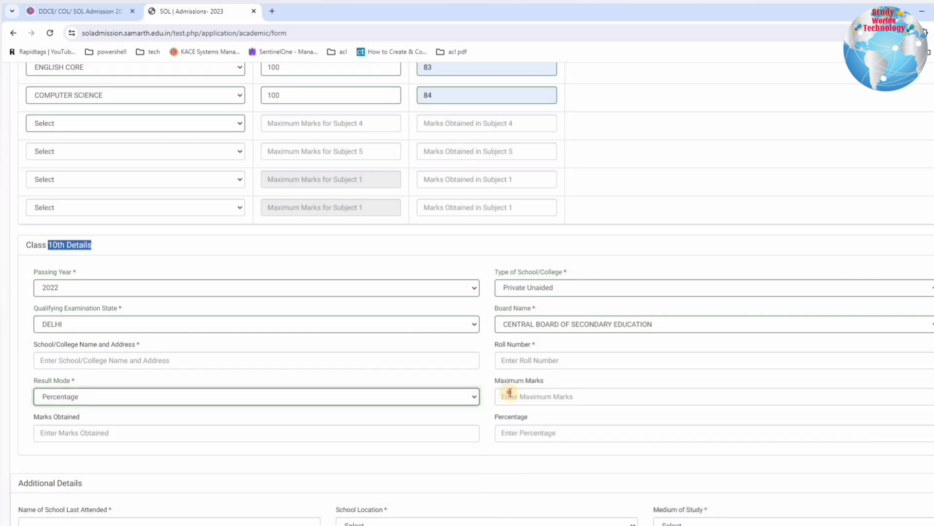
click(517, 397)
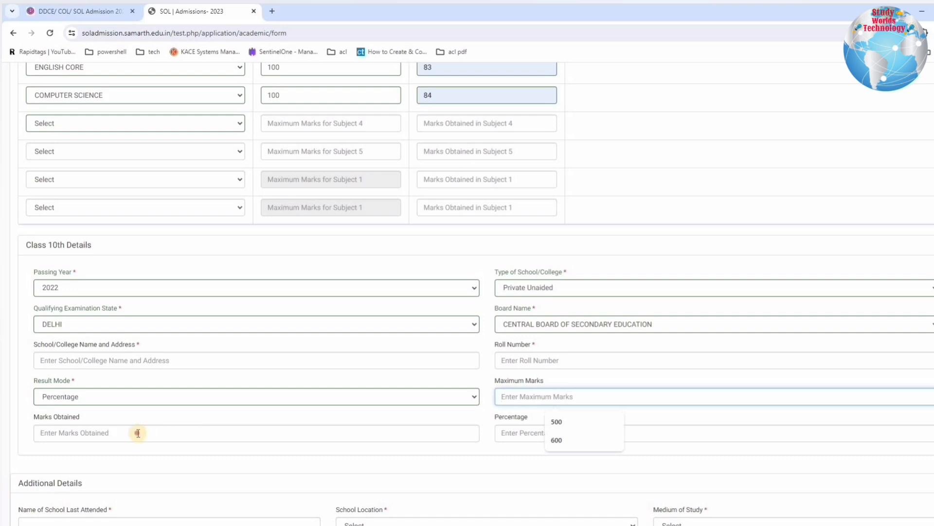
key(Tab)
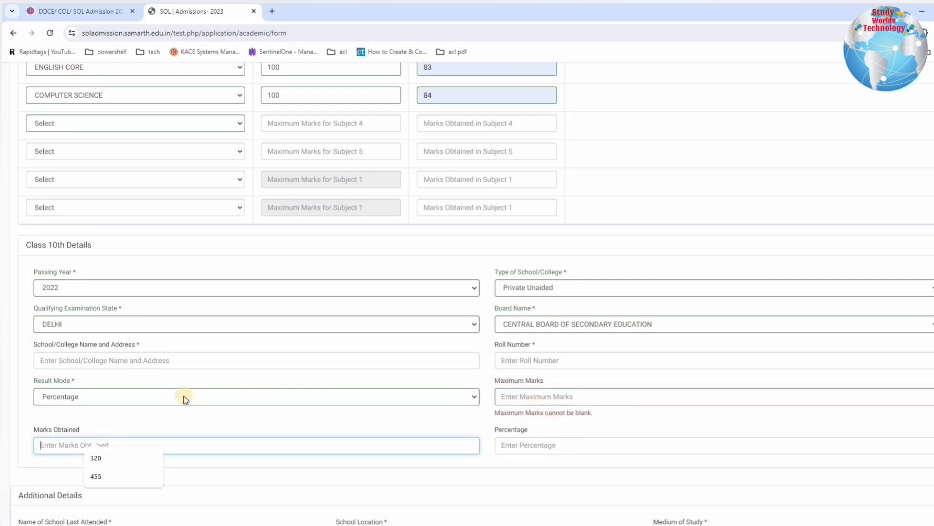
click(144, 397)
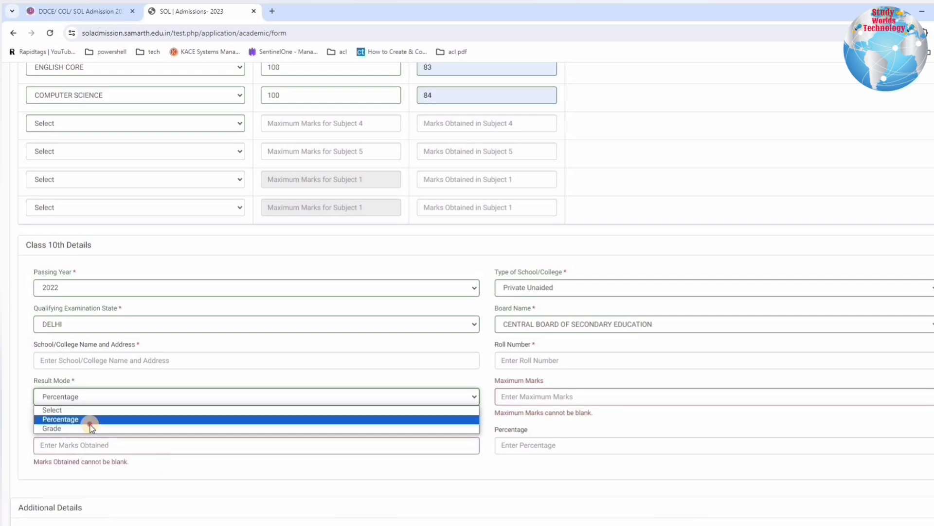
click(221, 428)
Step: Enter 8.0 as CGPA Obtained and fill in the CGPA Equivalent Percentage
click(194, 434)
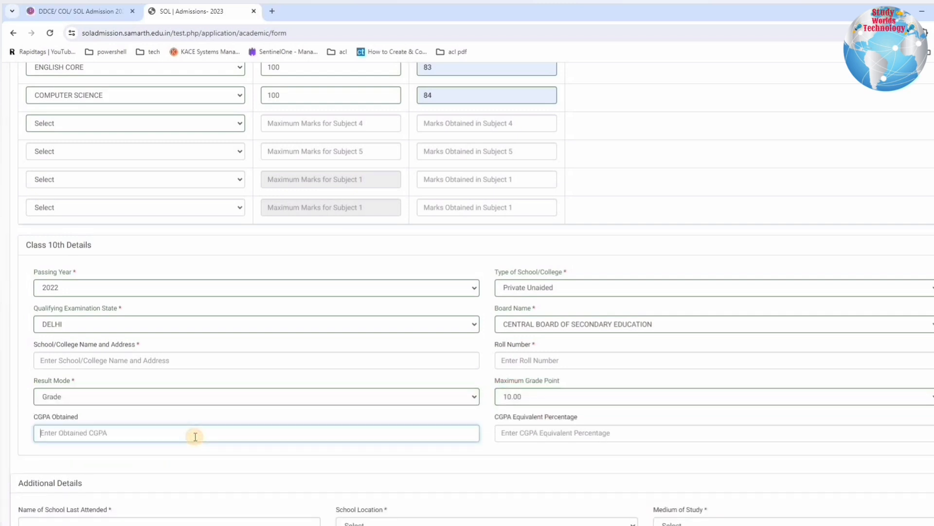
text(8.0)
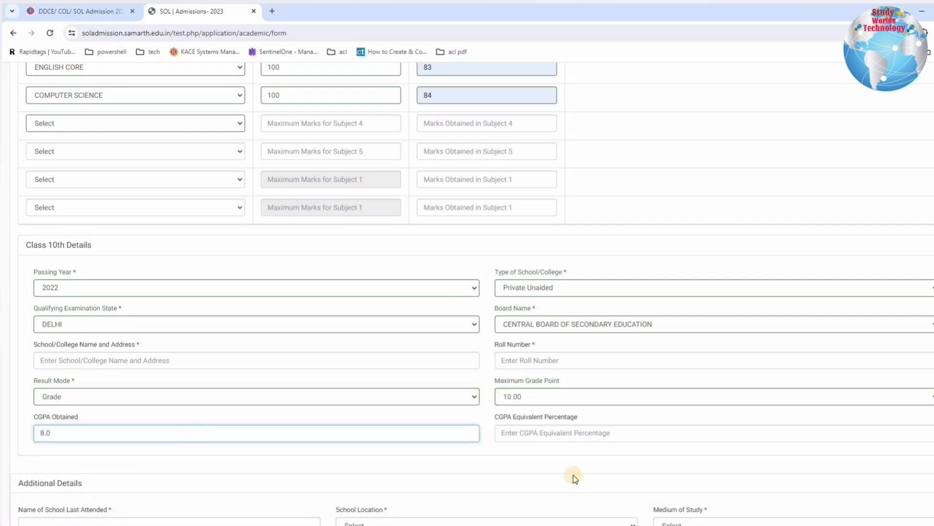
click(507, 423)
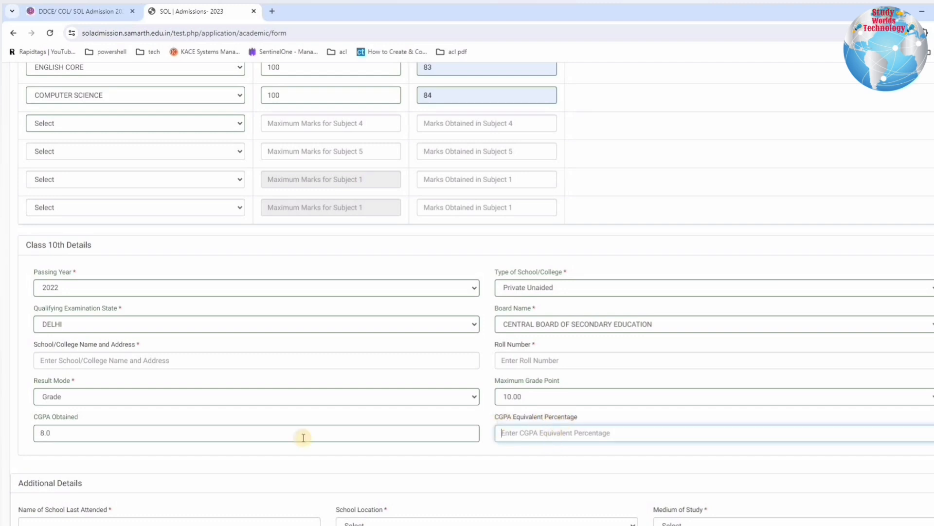
drag(512, 417, 551, 436)
click(559, 418)
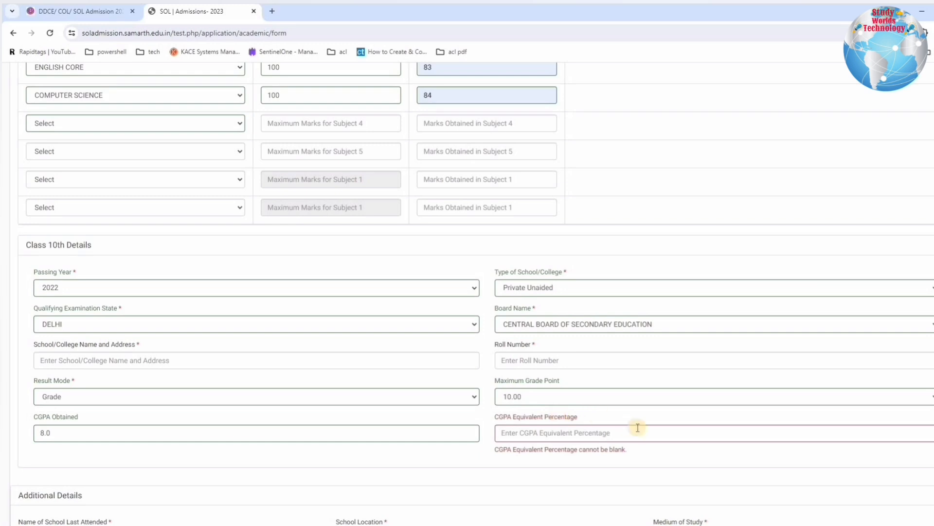
click(560, 431)
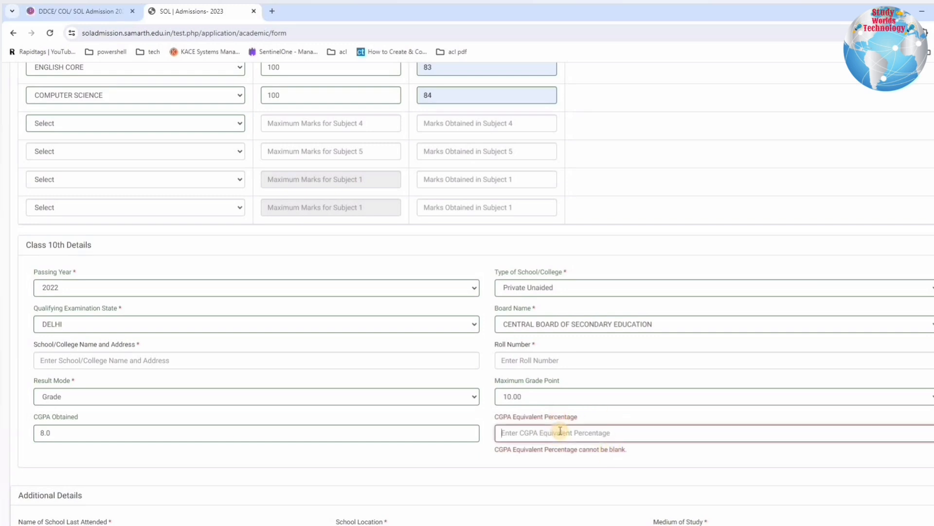
text(75)
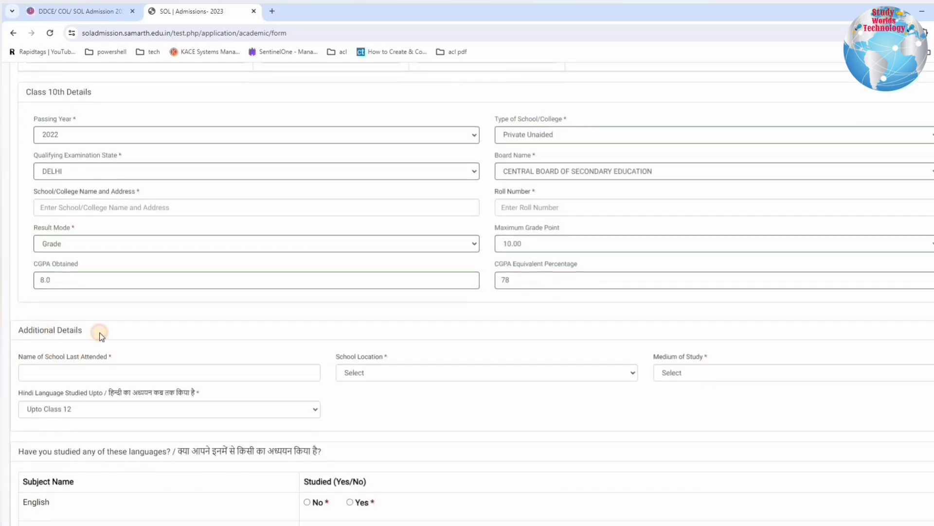
drag(98, 332, 106, 358)
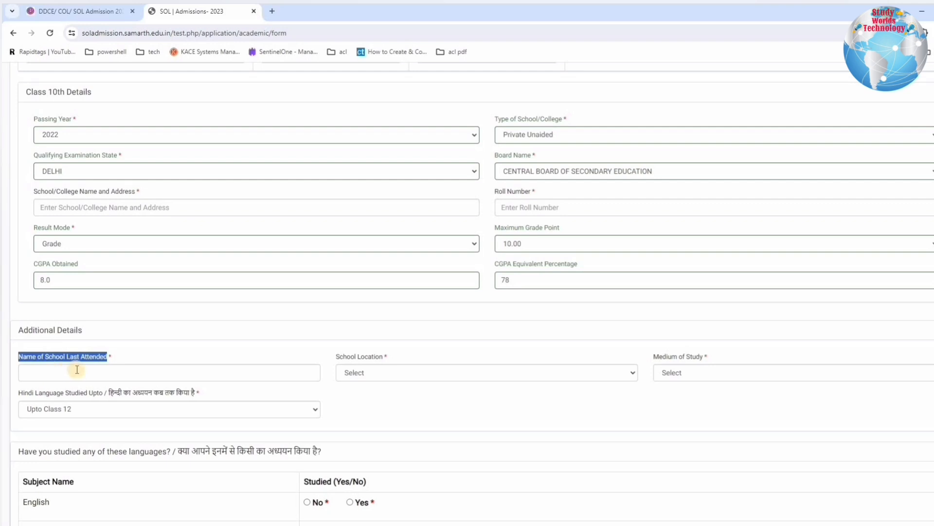
Step: Pick NCT Delhi as School Location, English as Medium of Study, and Upto Class 12 for Hindi
click(362, 375)
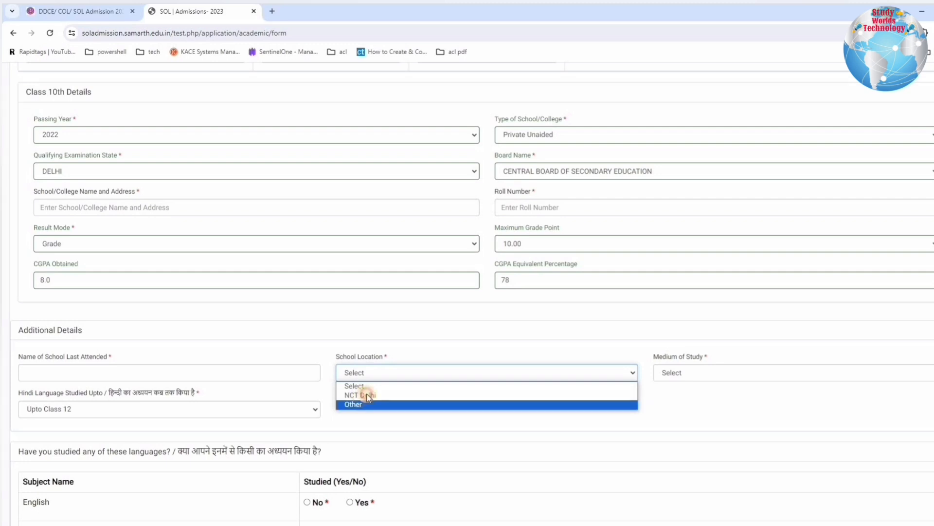
click(611, 397)
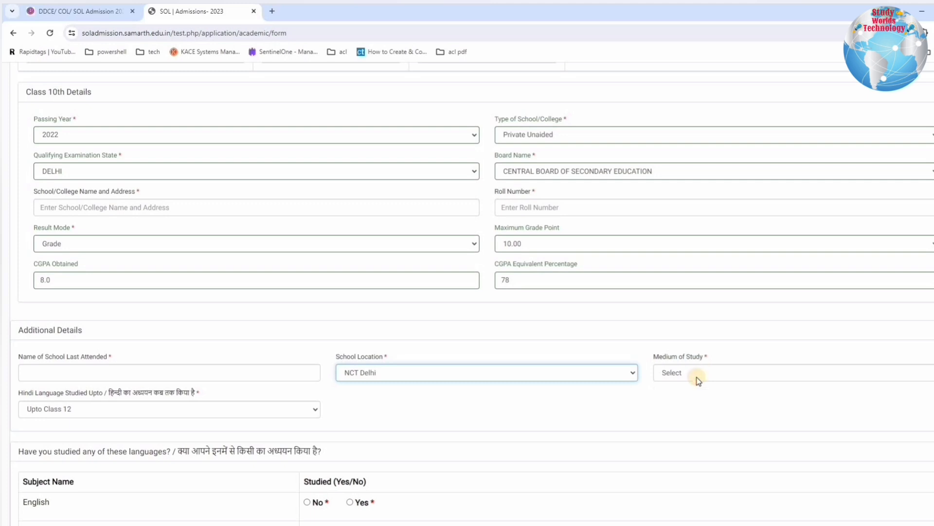
click(699, 374)
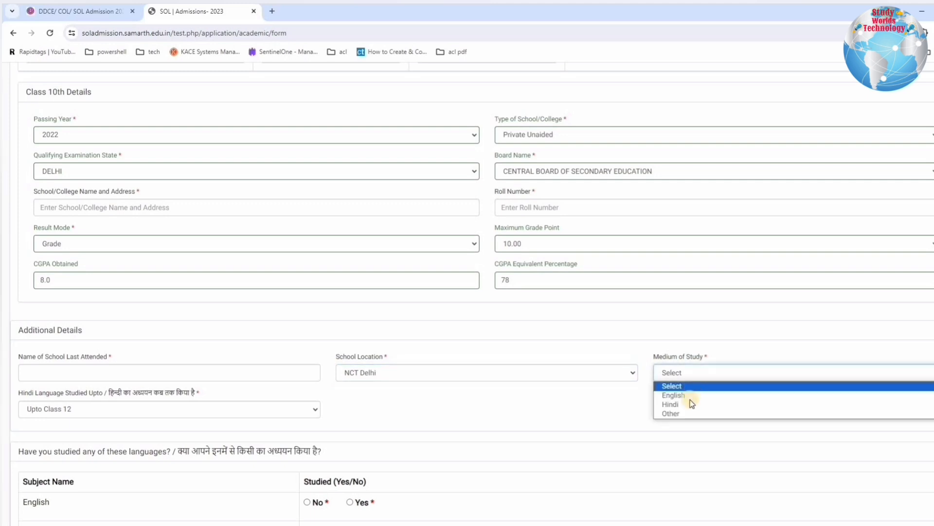
click(681, 396)
drag(46, 392, 205, 392)
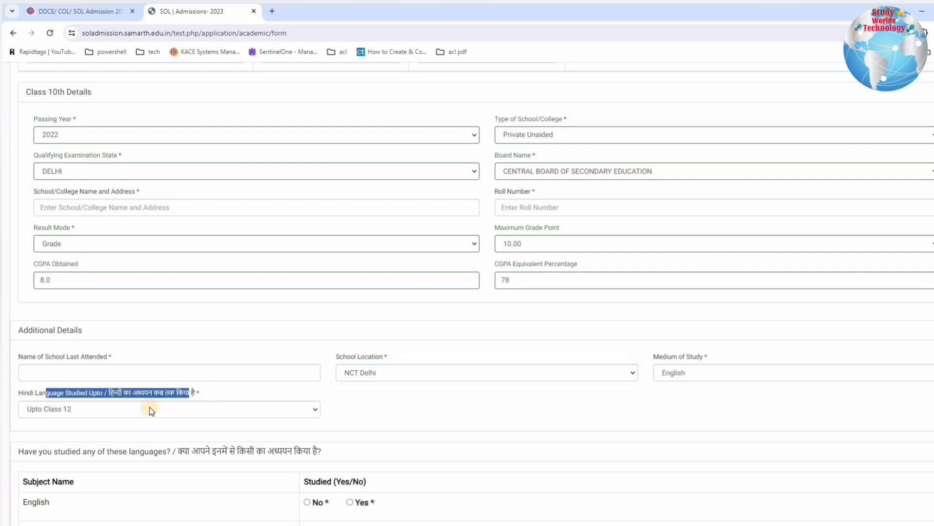
click(119, 408)
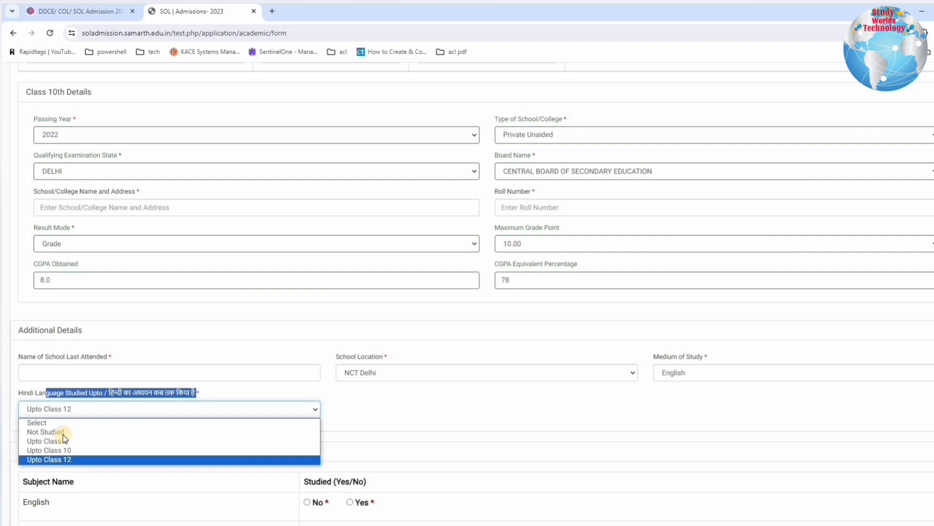
click(55, 459)
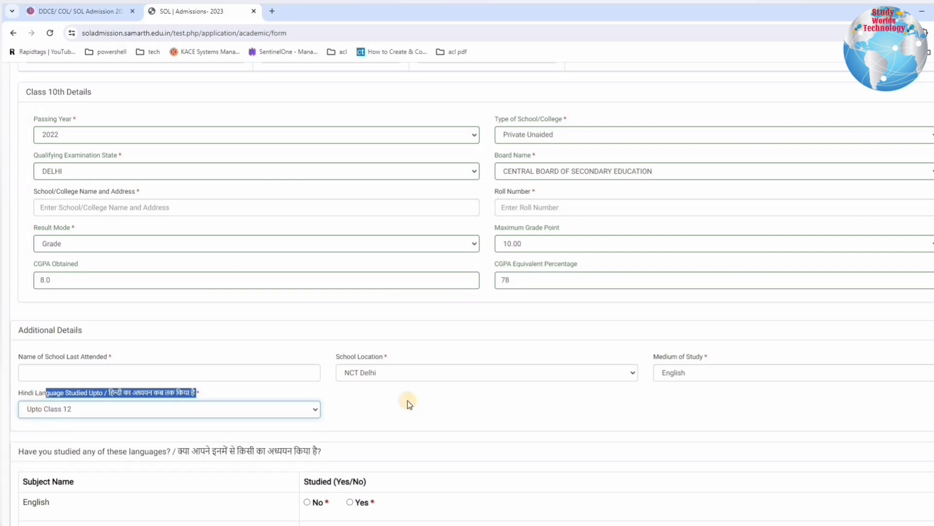
scroll(407, 400, down, 3)
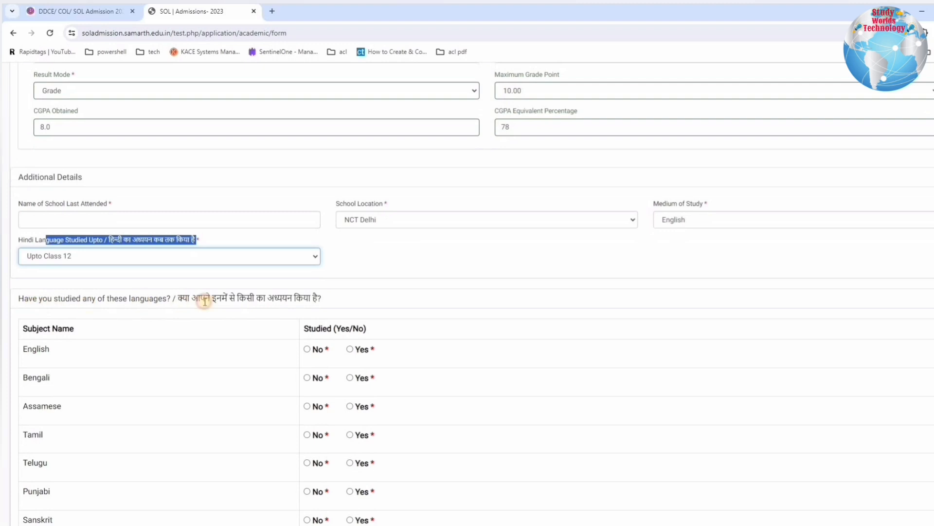
drag(33, 298, 432, 322)
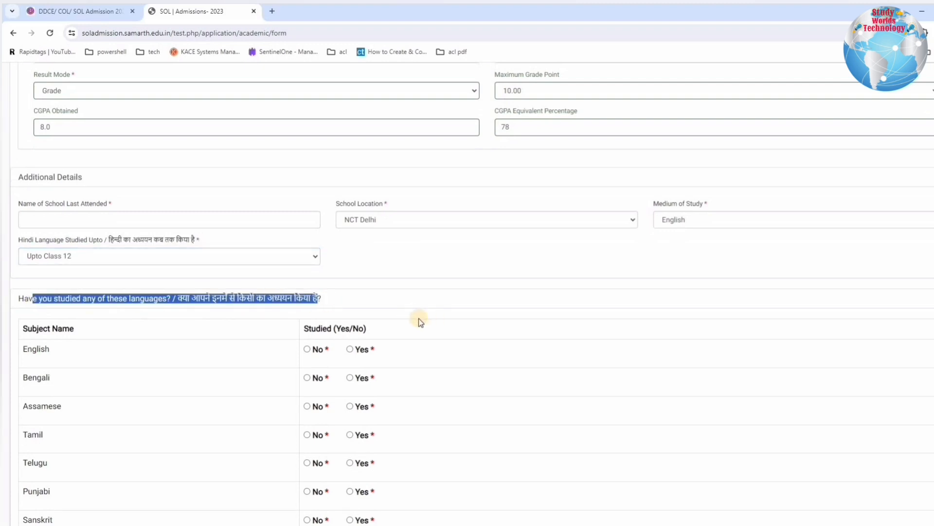
scroll(418, 318, down, 2)
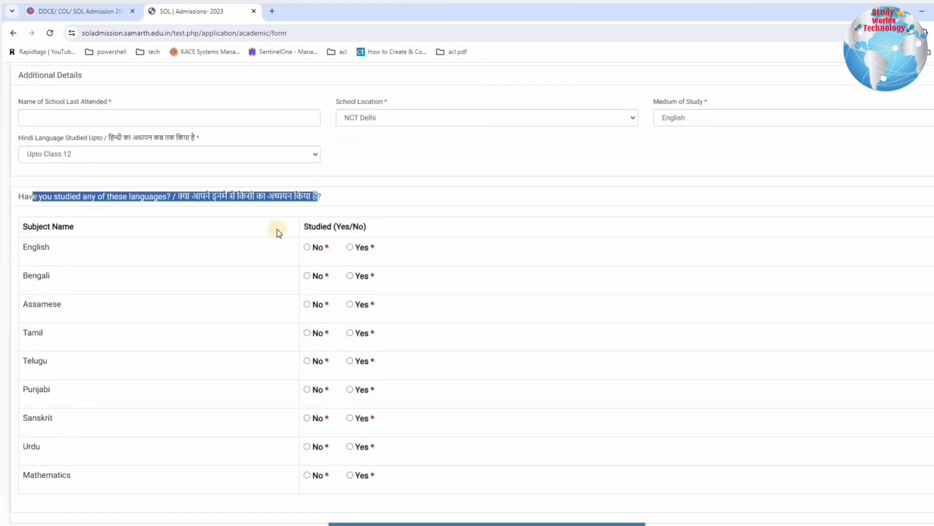
Step: Mark English as a studied language, up to 12th only
click(350, 247)
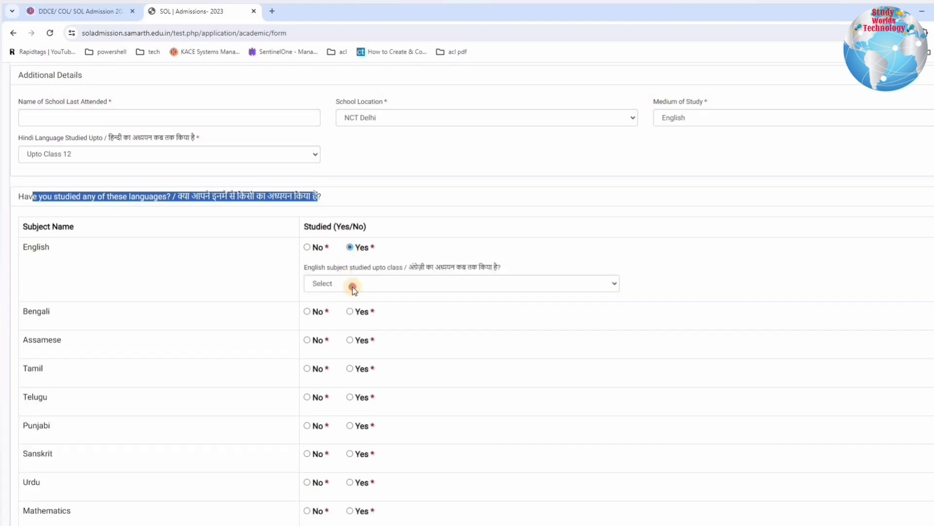
click(349, 290)
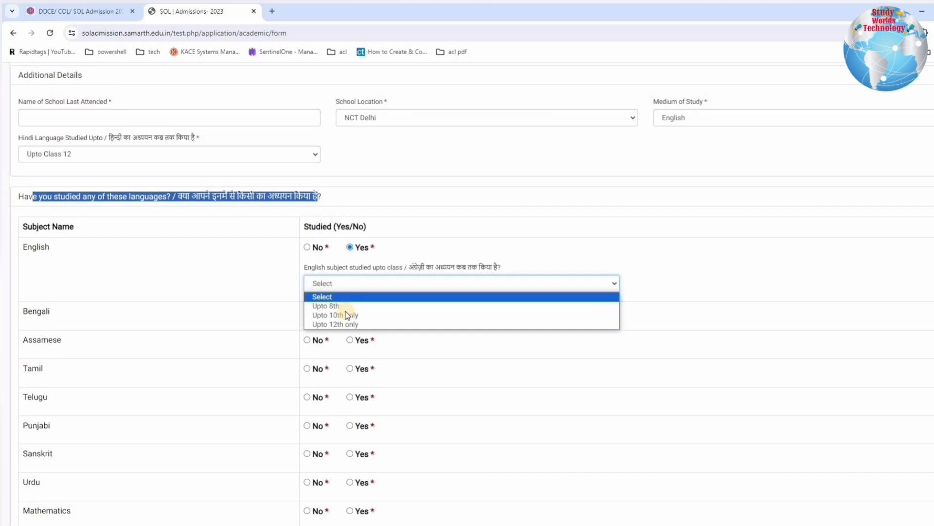
key(Down)
key(Down)
key(Down)
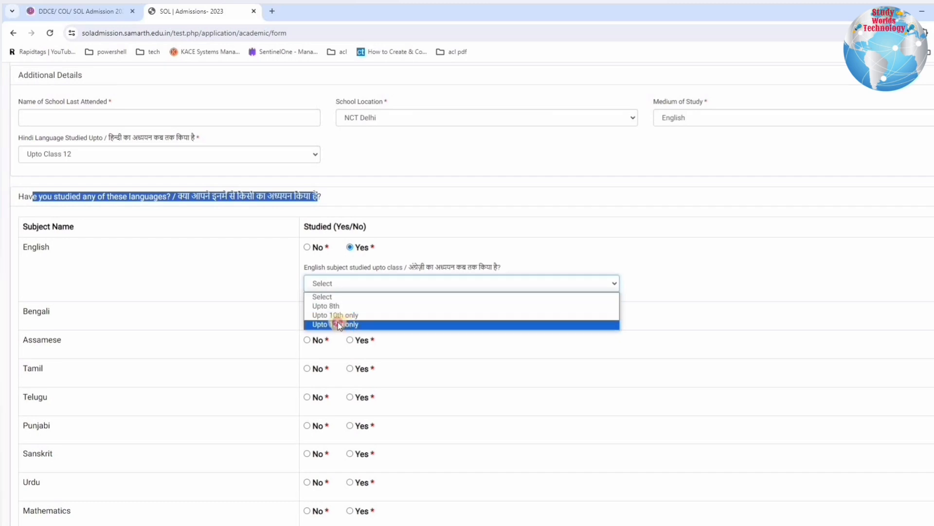
key(Return)
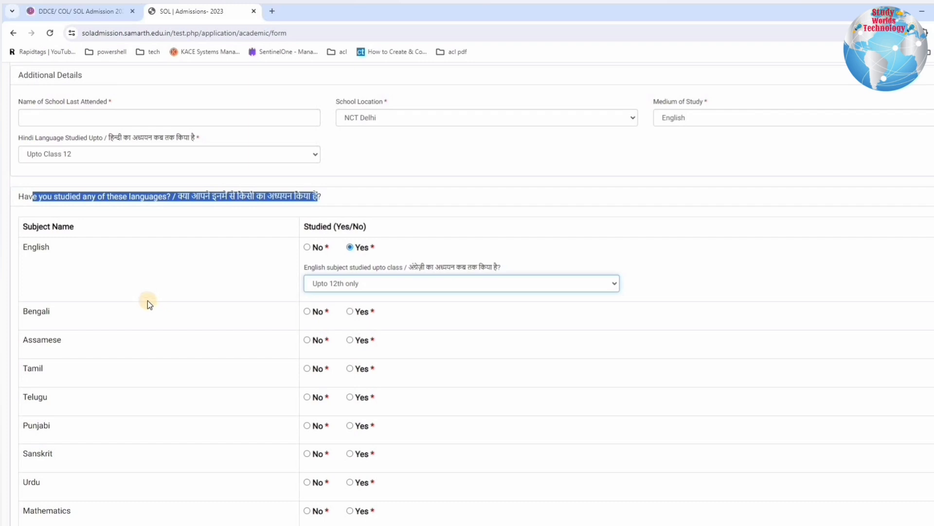
Step: Mark Mathematics as studied up to 12th only and submit the academic details
scroll(74, 261, down, 2)
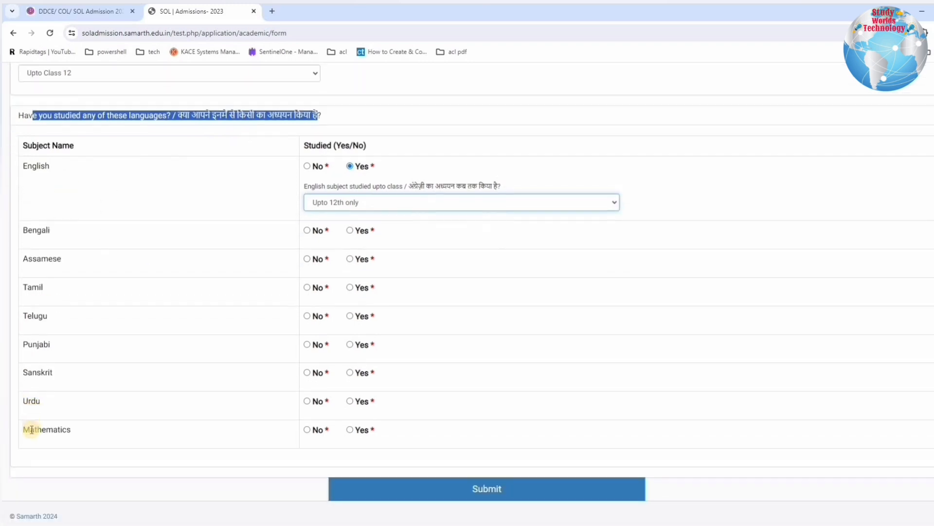
click(351, 430)
click(347, 469)
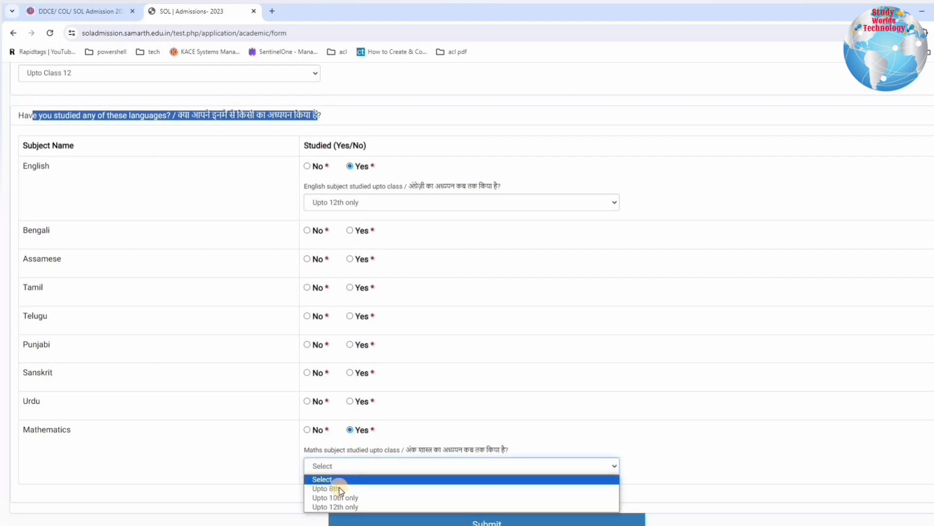
click(339, 497)
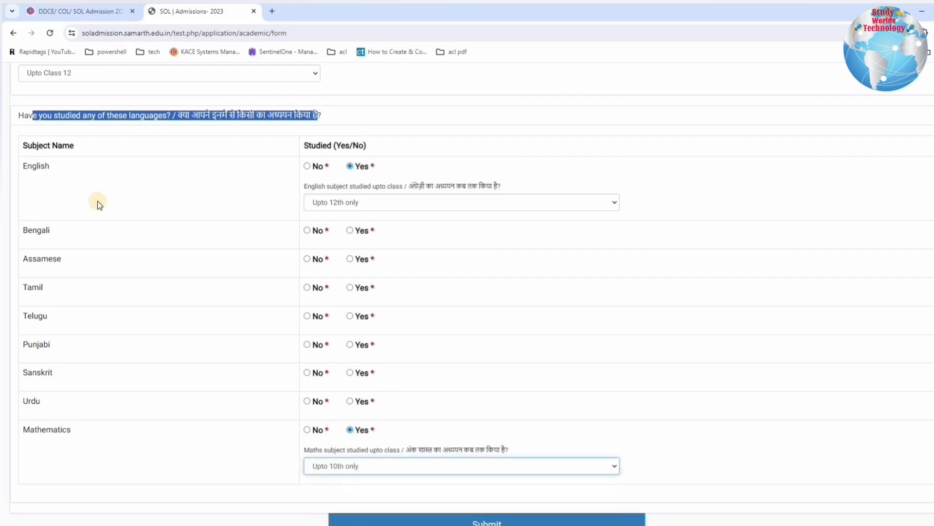
click(351, 466)
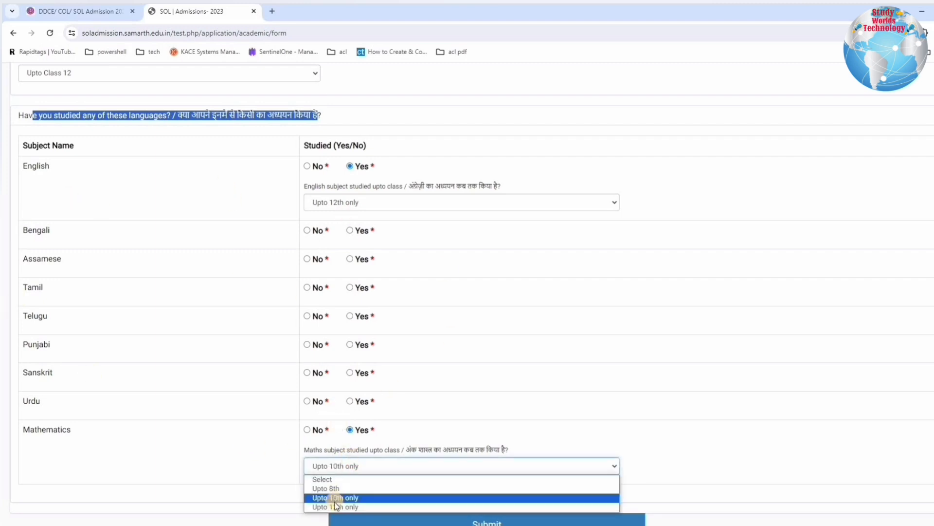
click(193, 343)
click(352, 468)
click(334, 497)
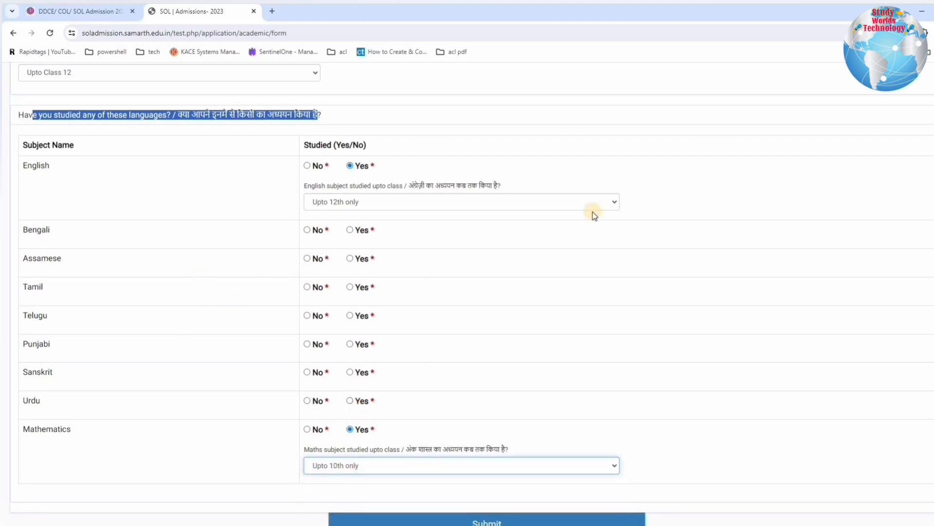
scroll(501, 482, down, 1)
click(500, 482)
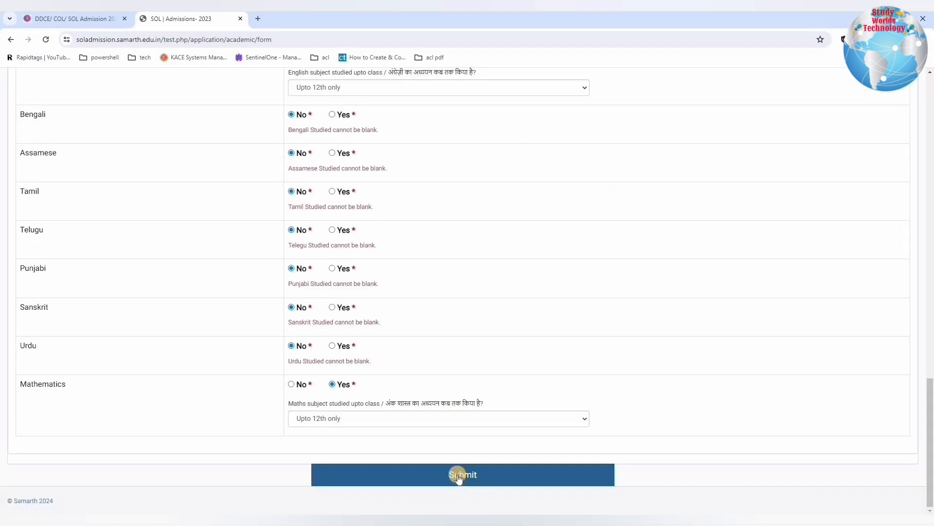
click(458, 475)
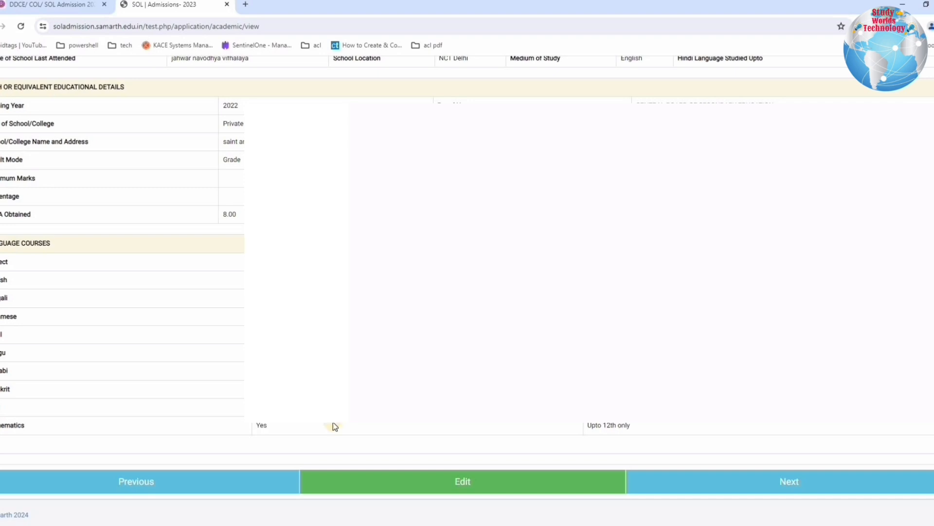
Step: Continue to Programme Selection and review the eligible programmes, including Psychology and Computer Application
click(807, 480)
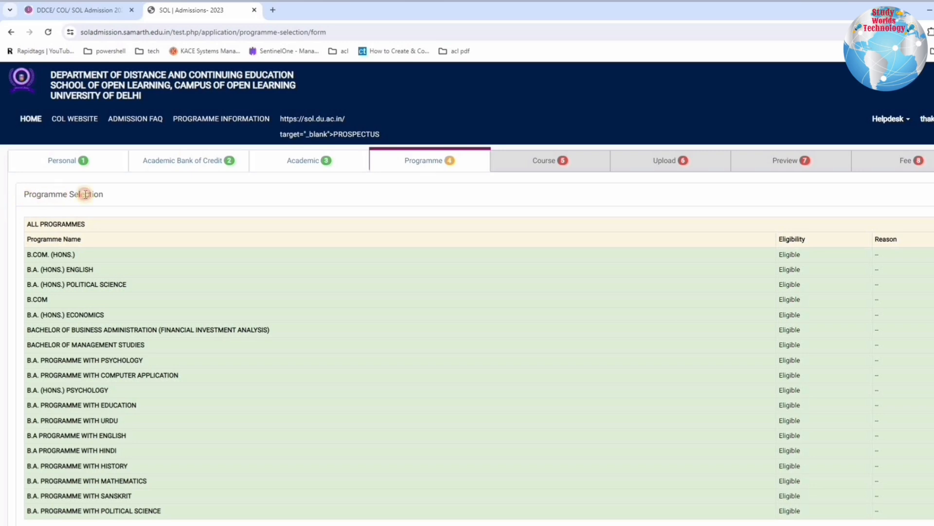
drag(29, 194, 338, 207)
scroll(641, 231, down, 2)
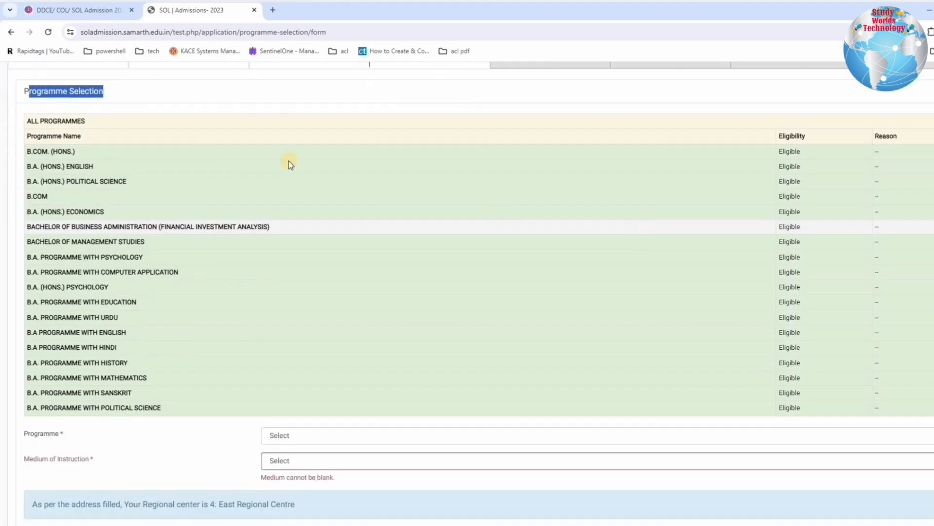
scroll(288, 160, up, 1)
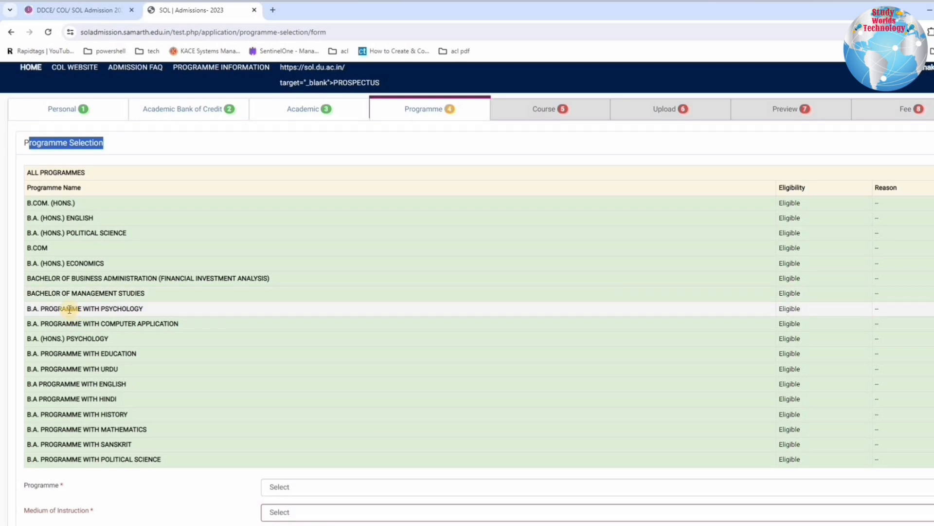
drag(28, 308, 179, 312)
drag(31, 325, 212, 326)
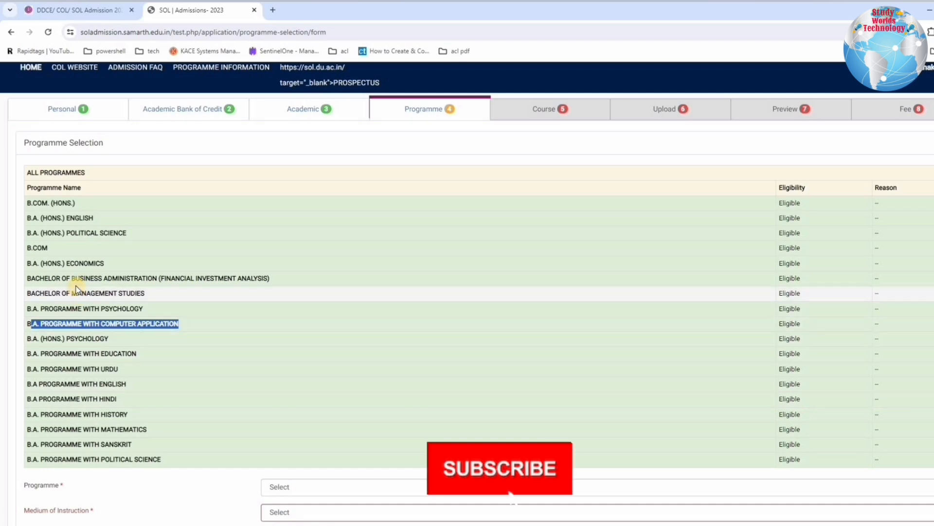
scroll(77, 286, down, 3)
click(64, 322)
Step: Choose B.A. Programme with Computer Application, keeping Computer as the major discipline
double_click(64, 323)
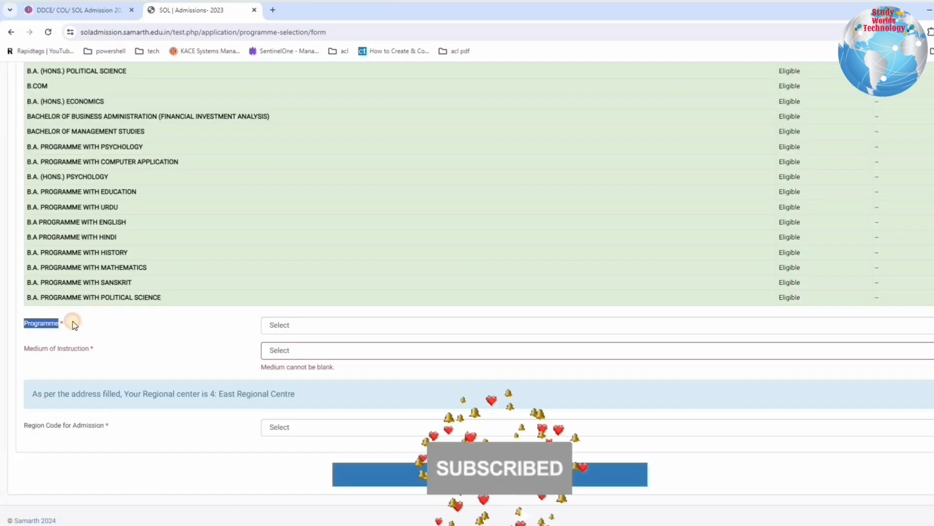
click(339, 329)
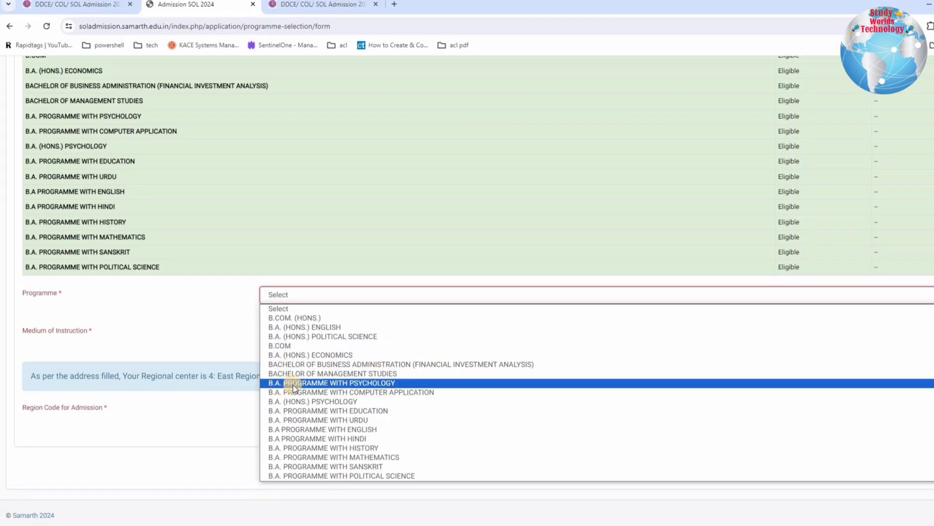
click(412, 392)
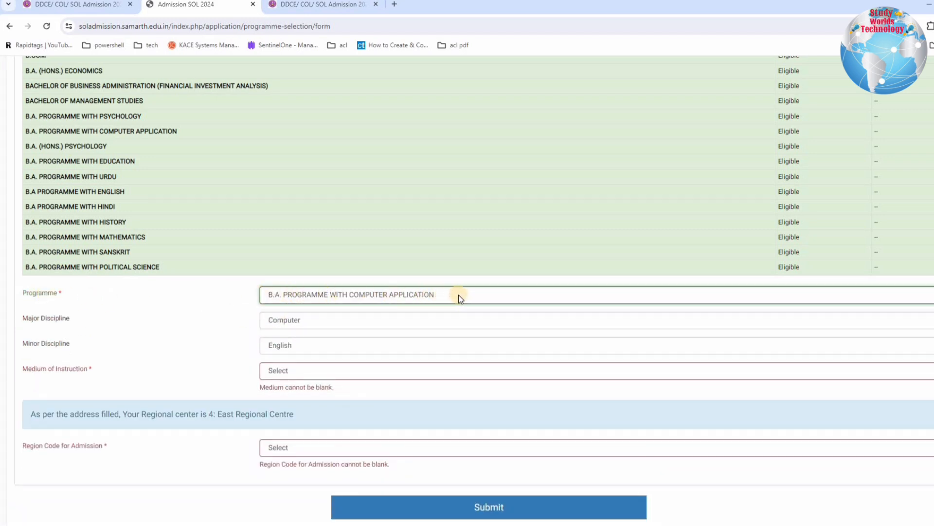
click(309, 321)
right_click(309, 321)
key(Escape)
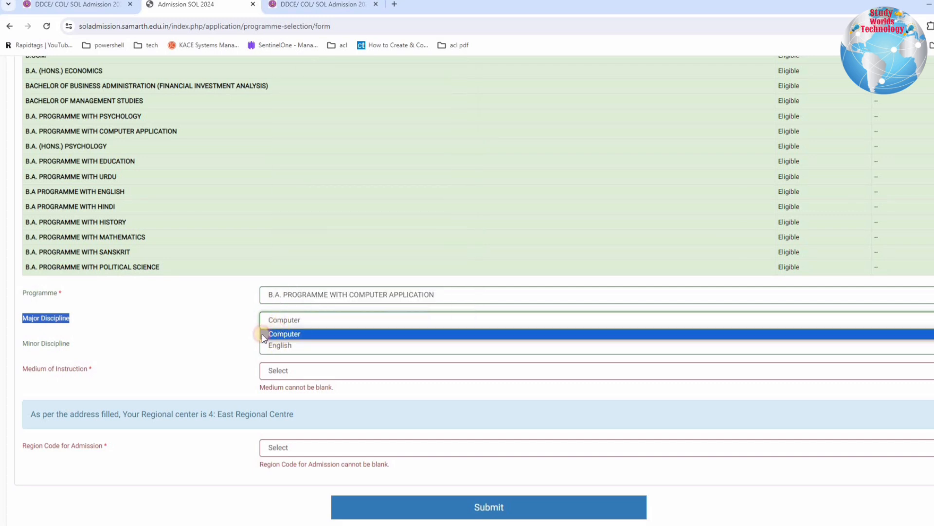
click(263, 334)
Step: Set Political Science minor, ENGLISH medium and 1 : North Regional Centre, then submit
click(285, 347)
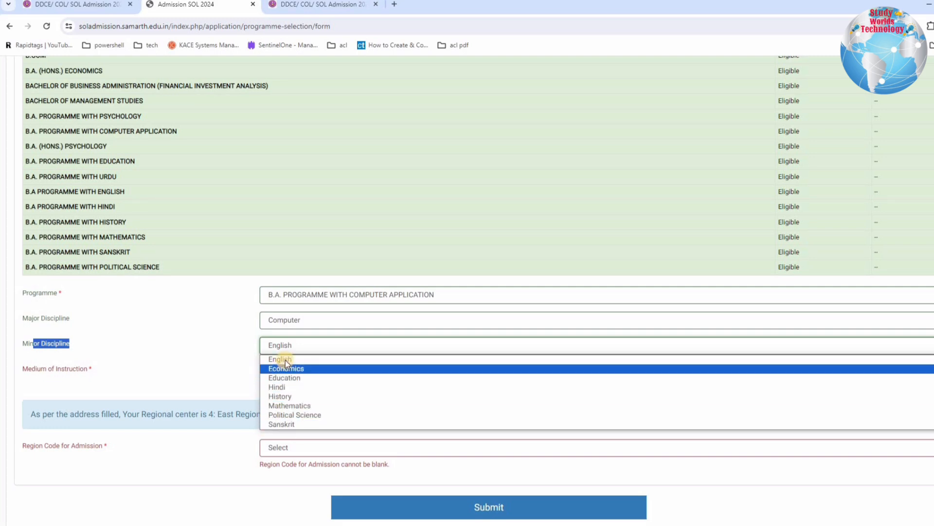
click(284, 415)
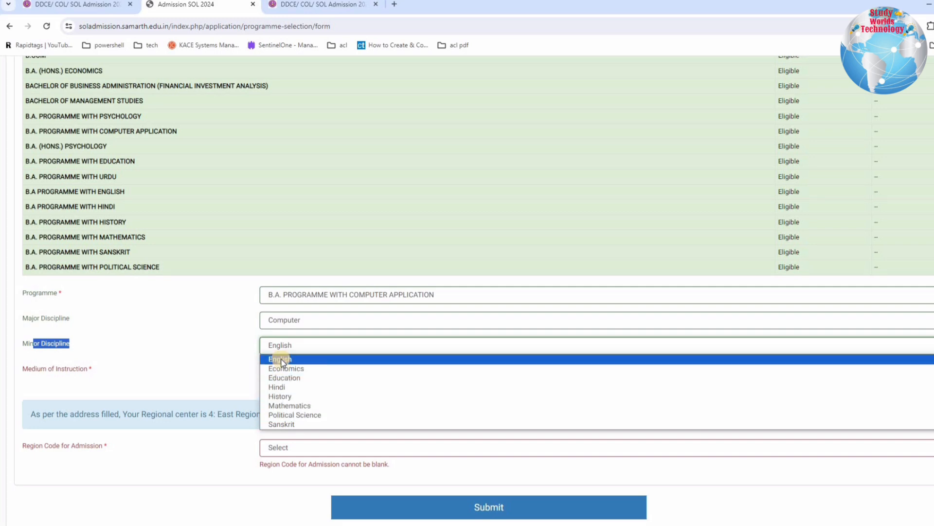
drag(30, 370, 107, 375)
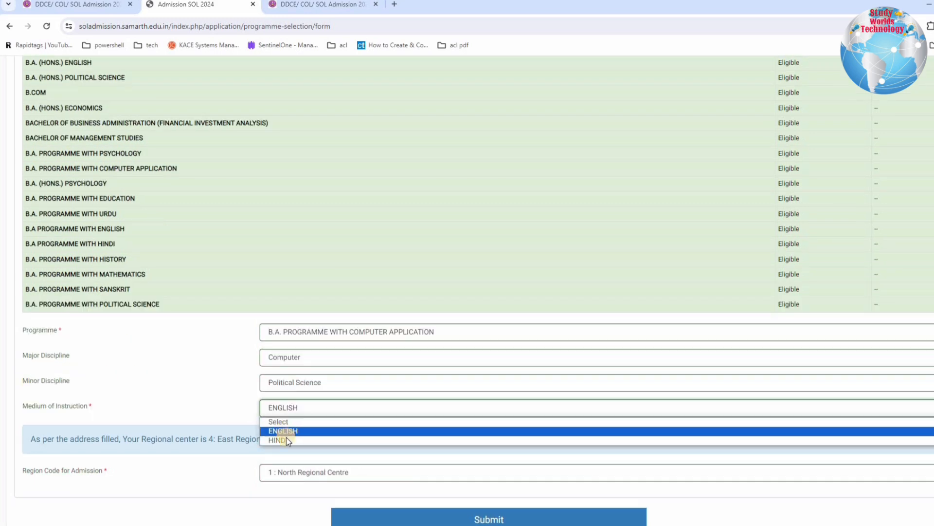
click(285, 432)
drag(27, 470, 103, 470)
click(310, 475)
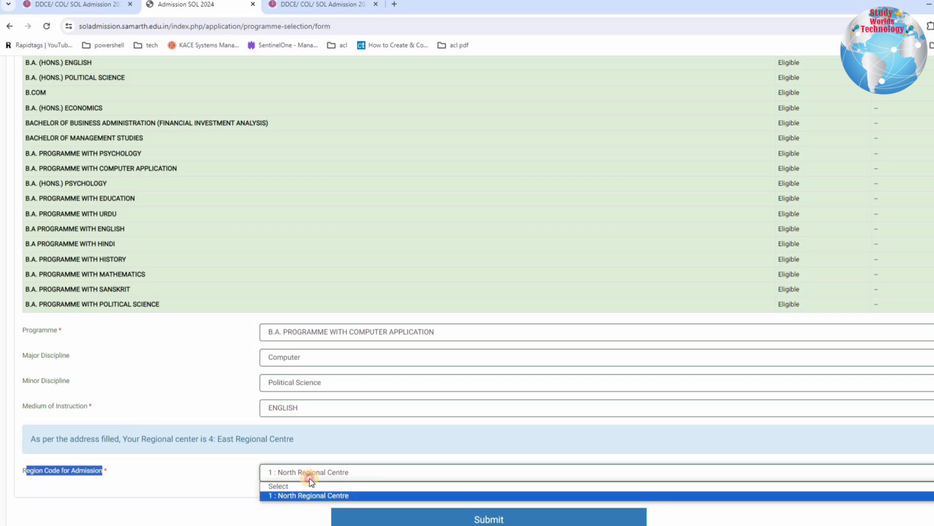
click(310, 479)
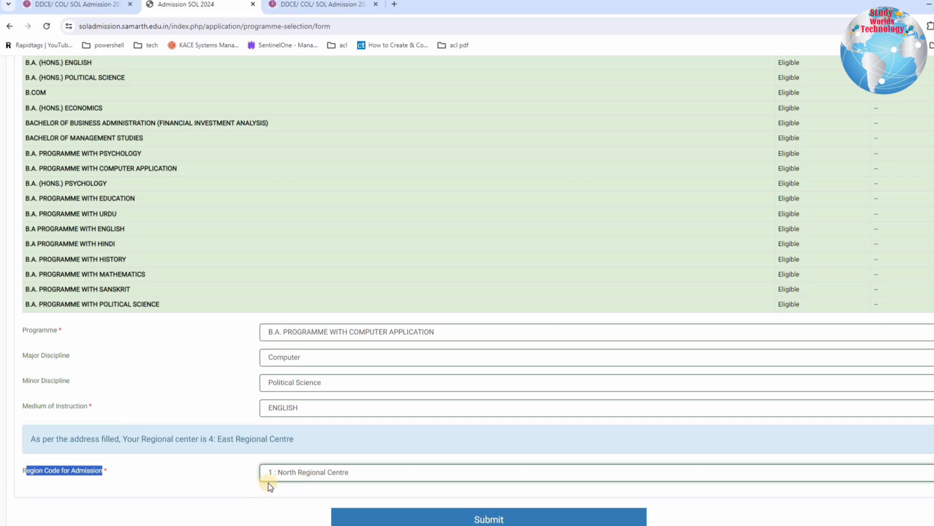
click(495, 517)
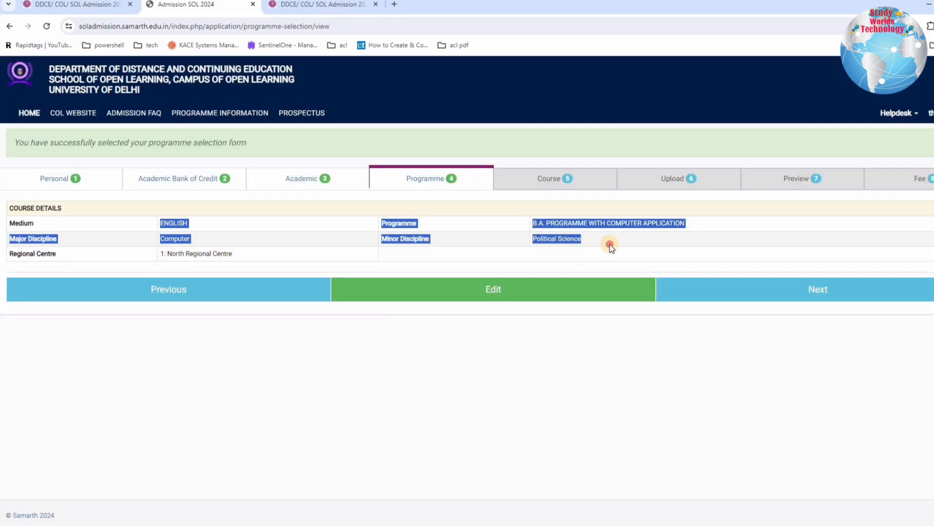
click(249, 245)
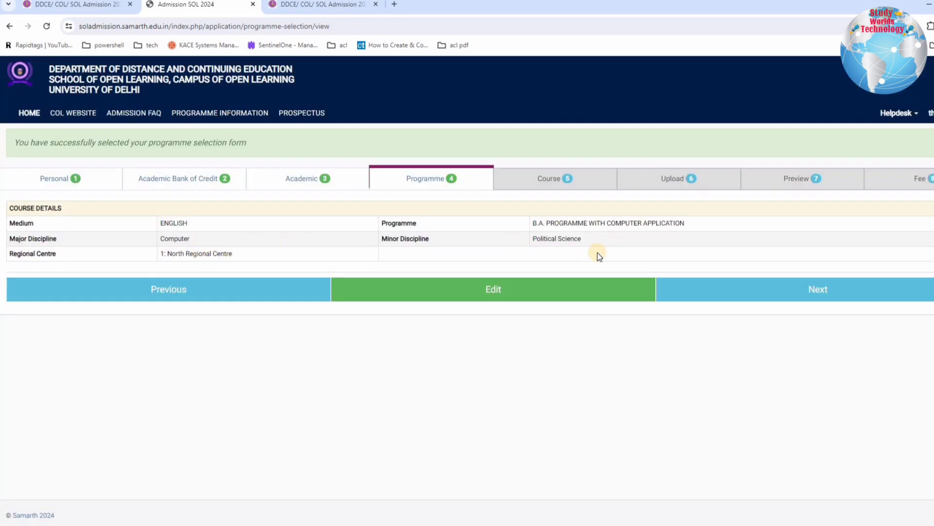
Step: Continue to course selection and look over the Semester 1 course rows
click(772, 296)
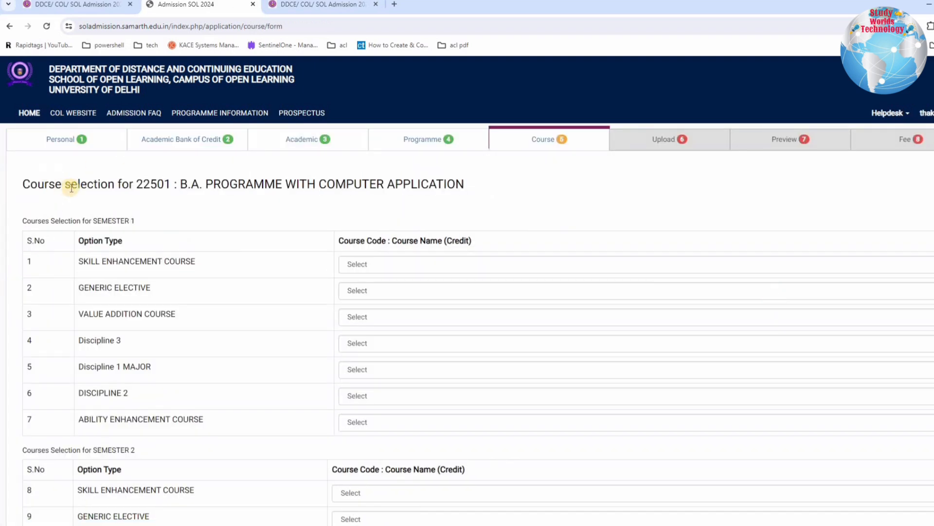
drag(71, 184, 501, 193)
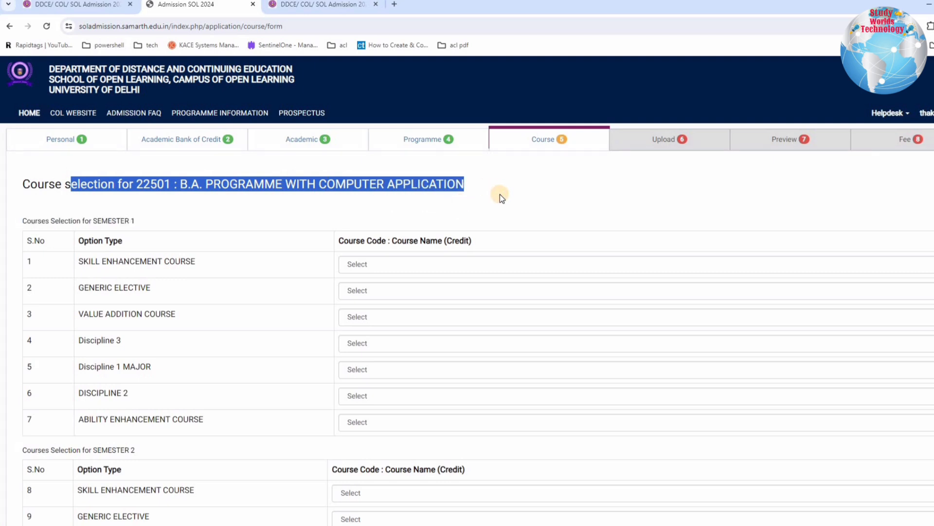
scroll(500, 195, down, 1)
drag(46, 166, 162, 162)
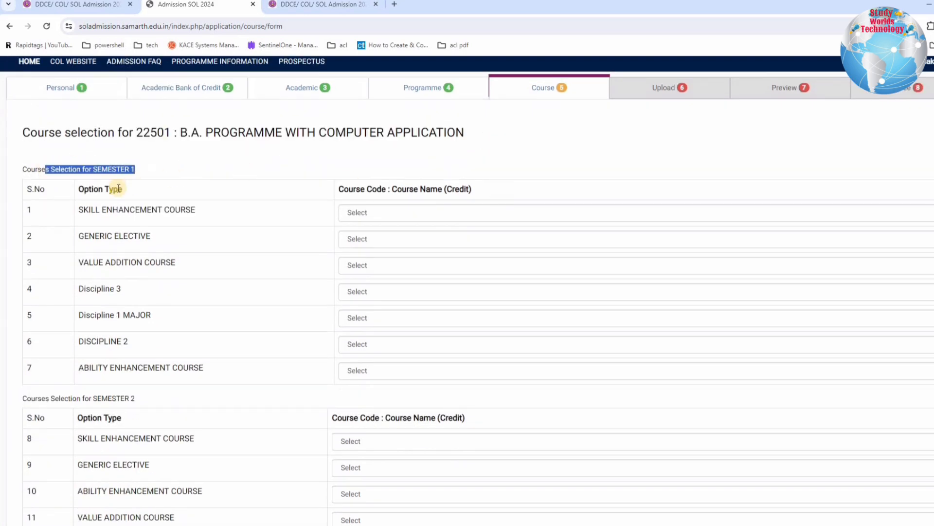
drag(397, 188, 511, 196)
click(120, 212)
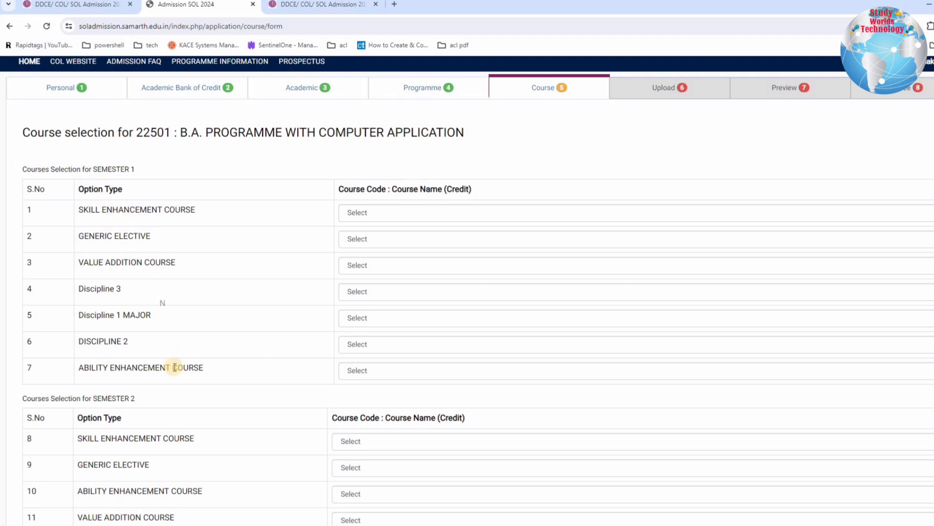
scroll(388, 381, down, 1)
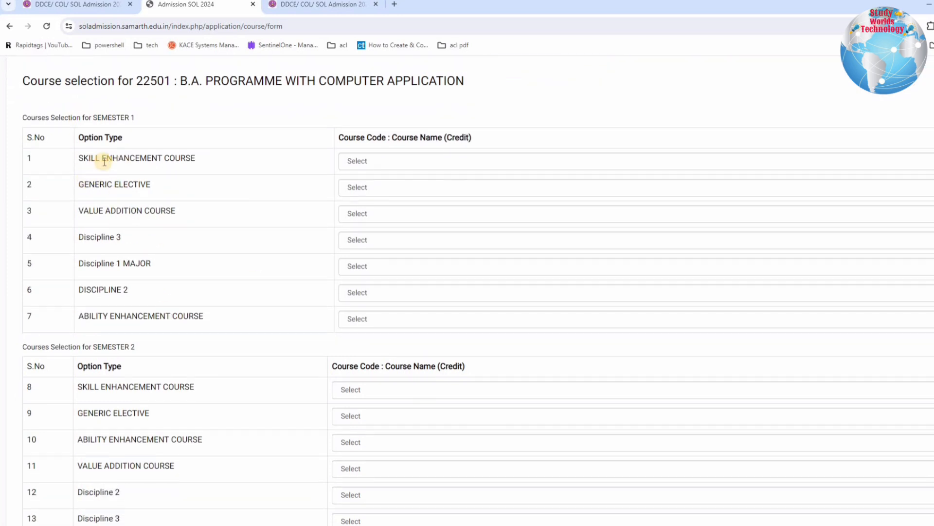
drag(103, 161, 390, 163)
click(390, 163)
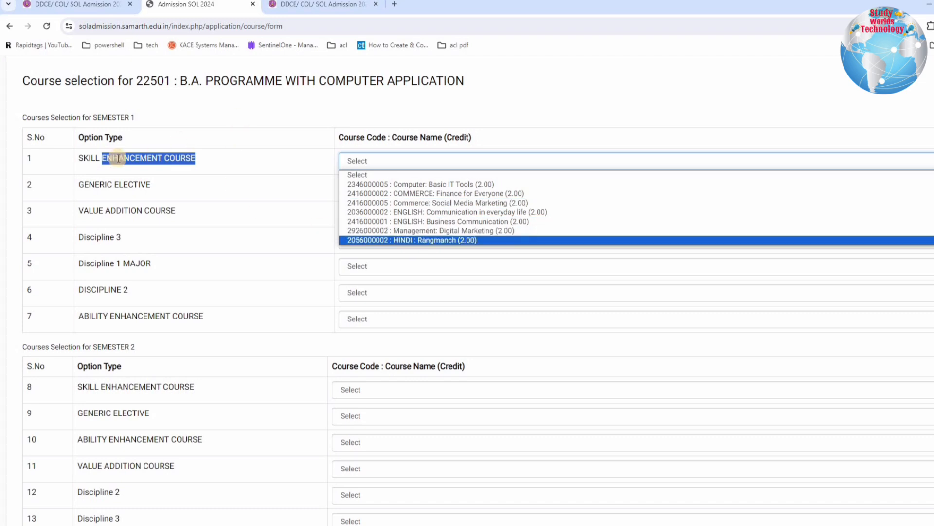
click(117, 158)
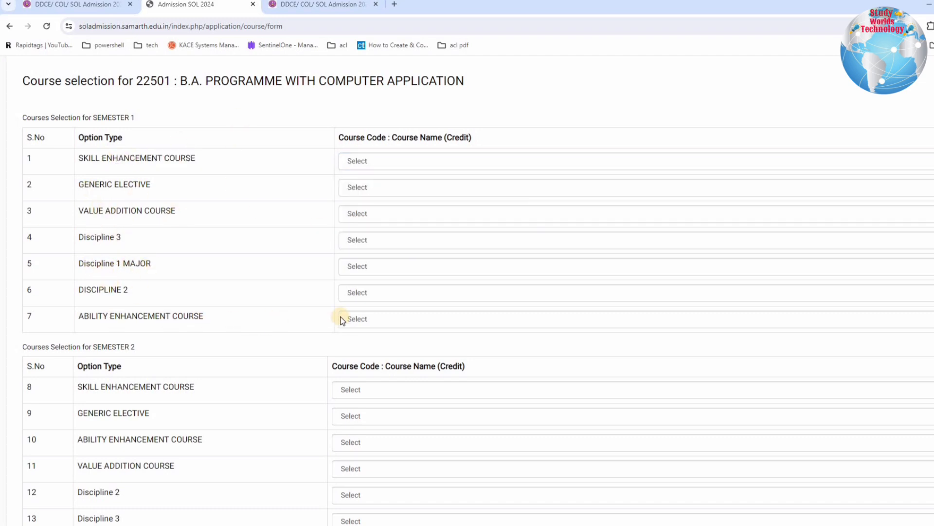
Step: Pick Environmental Science for row 7 and HINDI A Hindi Bhasha for row 10
scroll(157, 193, down, 3)
drag(102, 185, 203, 186)
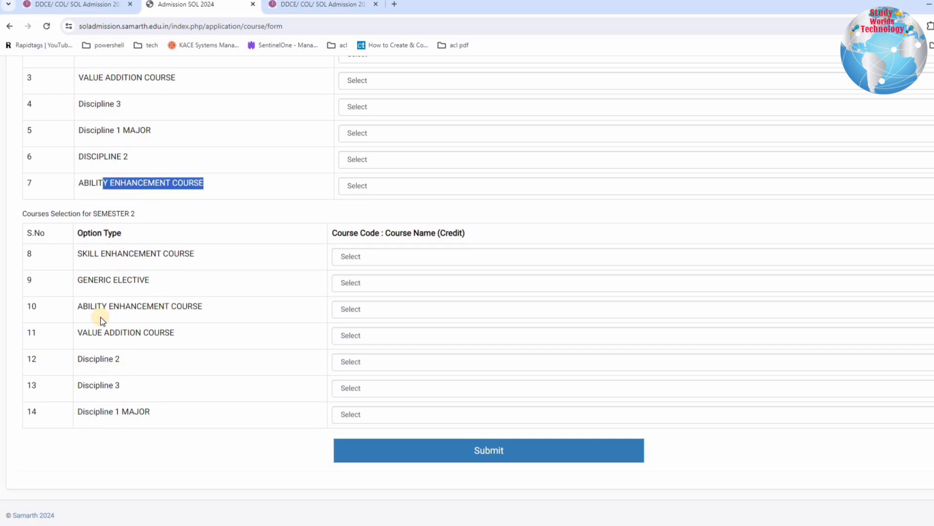
drag(226, 310, 95, 308)
click(371, 186)
click(439, 213)
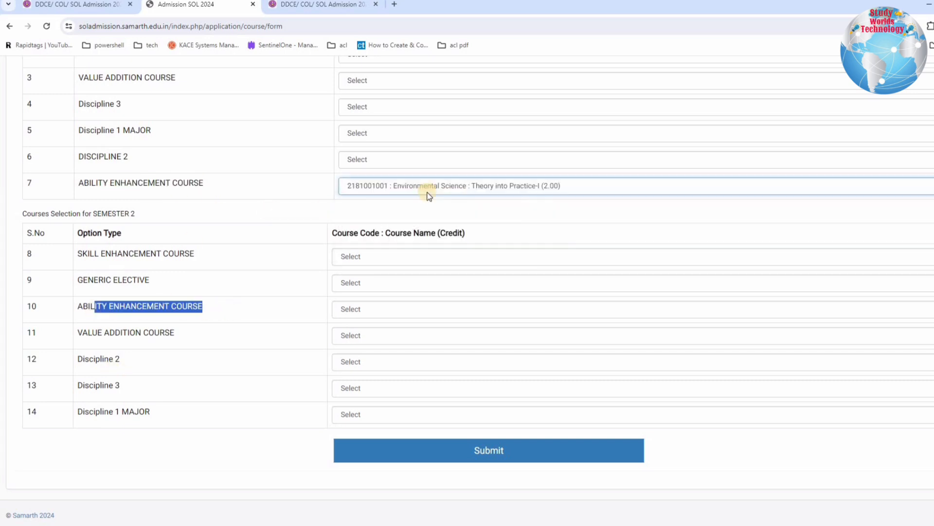
click(390, 308)
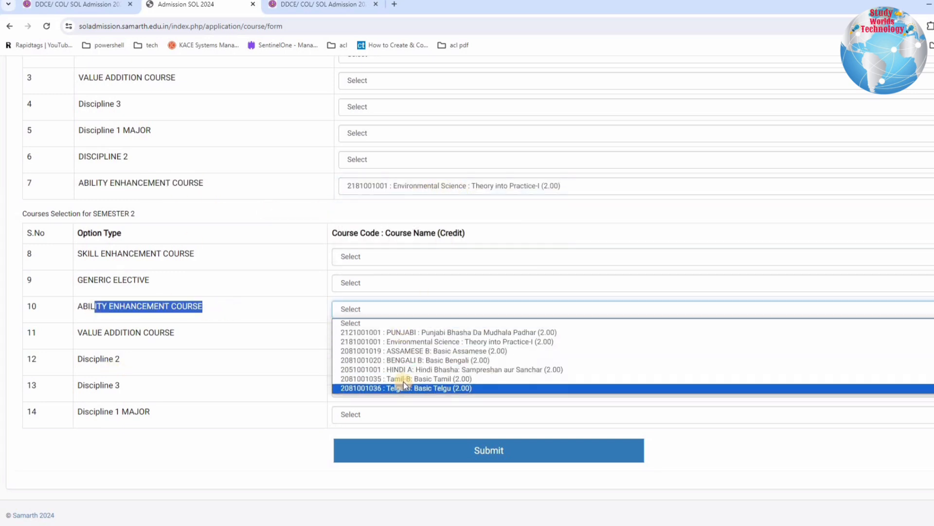
click(403, 370)
scroll(486, 219, up, 2)
Step: Choose Computer: Basic IT Tools, Fundamental of Psychology and Constitutional values for rows 1–3
click(420, 131)
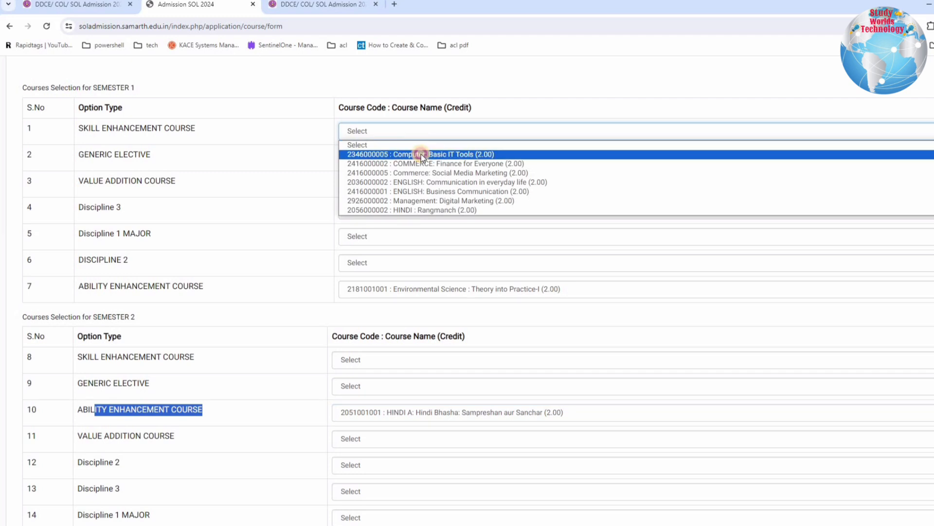
click(417, 154)
click(387, 158)
click(425, 189)
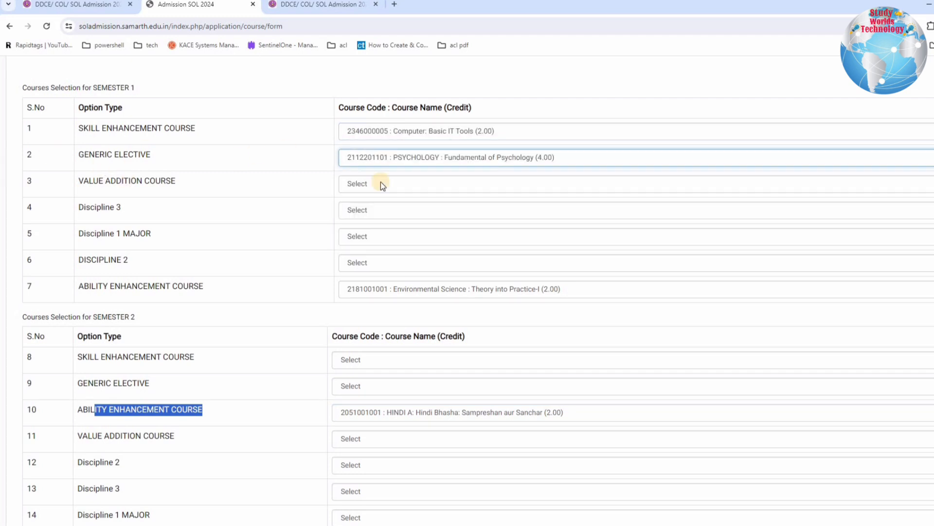
click(382, 184)
click(417, 262)
Step: Choose Topics in Calculus, the Python major course and C++ programming for rows 4–6
click(415, 213)
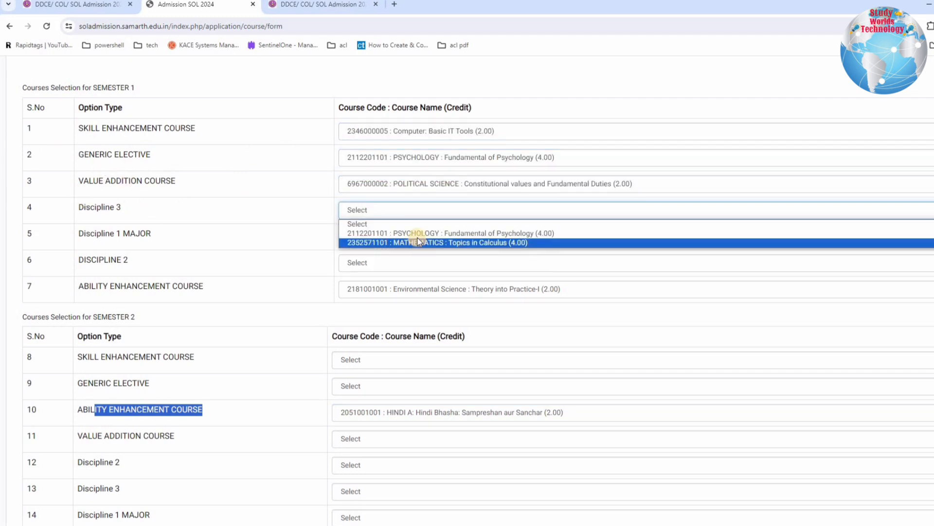
click(417, 240)
drag(83, 233, 161, 234)
click(411, 236)
click(411, 256)
click(409, 263)
click(408, 287)
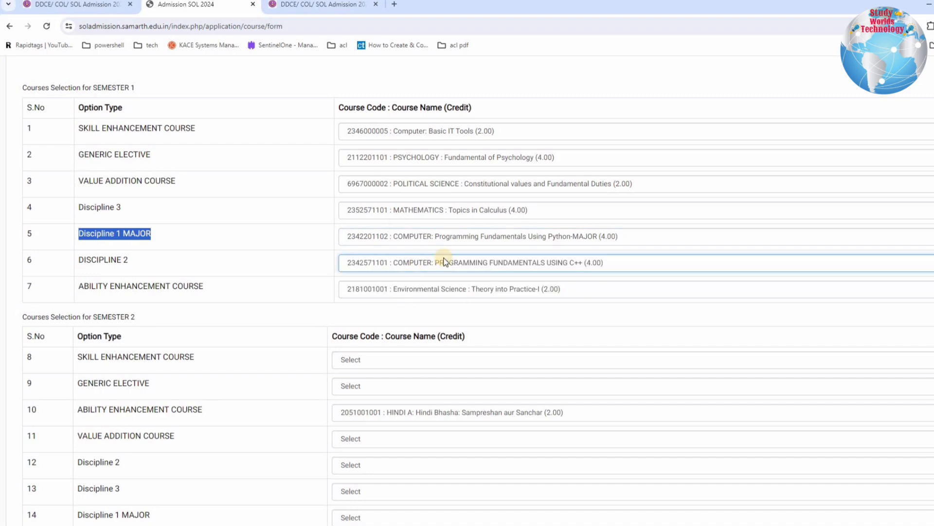
Step: Pick HINDI Rangmanch for row 8 and check the 44 total credits
scroll(104, 246, down, 2)
click(385, 254)
scroll(413, 292, up, 2)
click(436, 360)
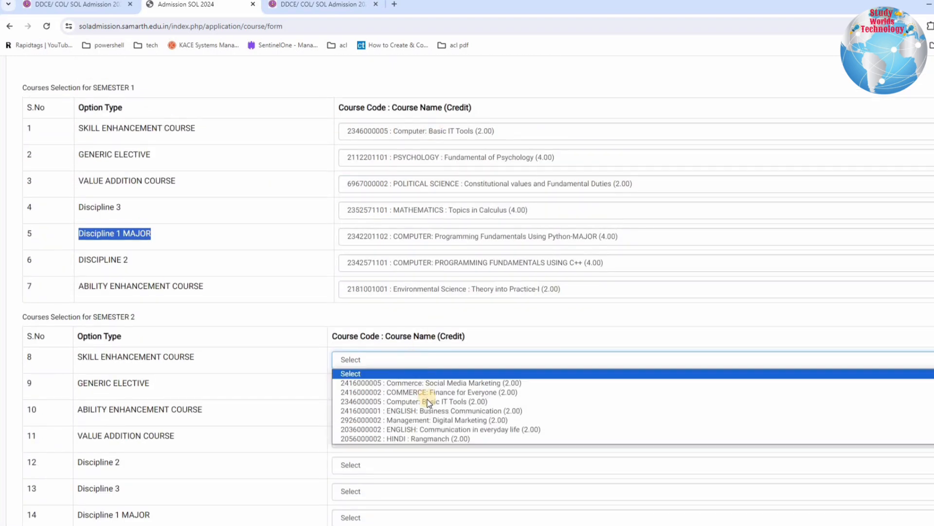
click(455, 437)
scroll(369, 260, up, 3)
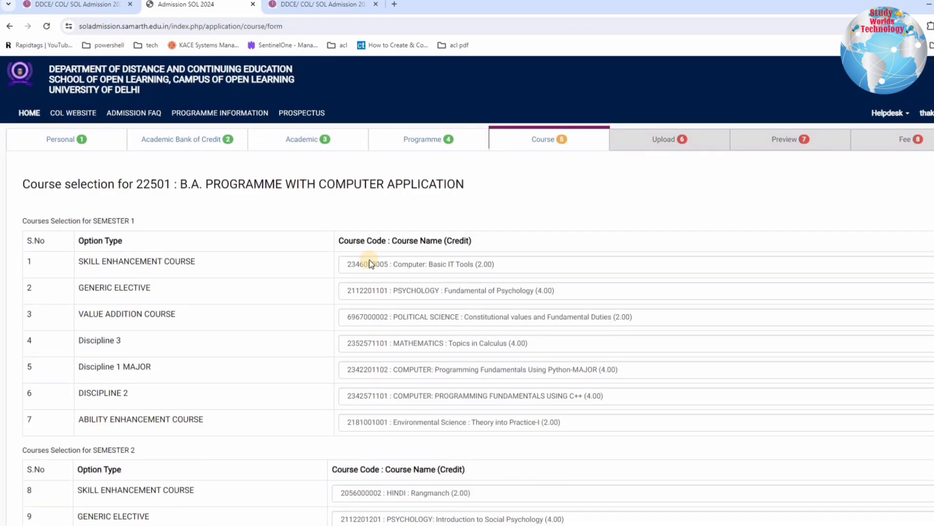
drag(29, 168, 235, 169)
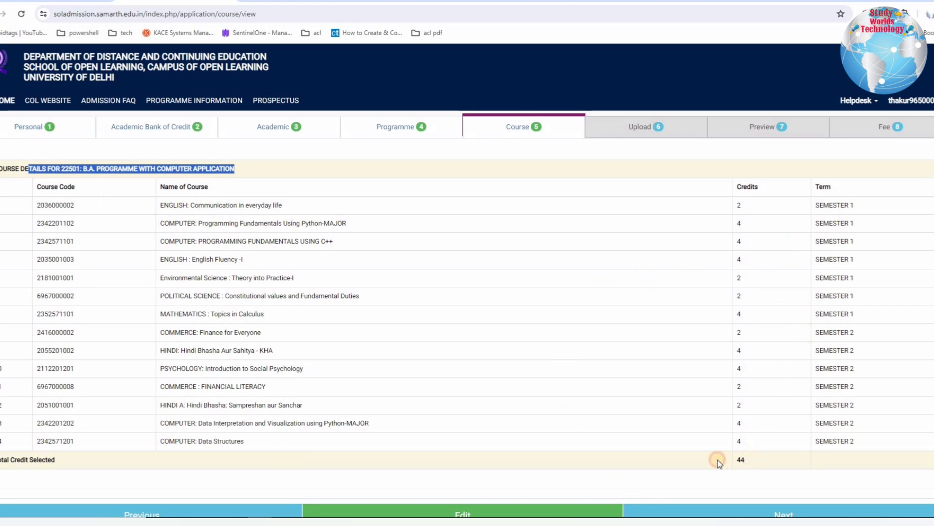
drag(712, 455, 734, 444)
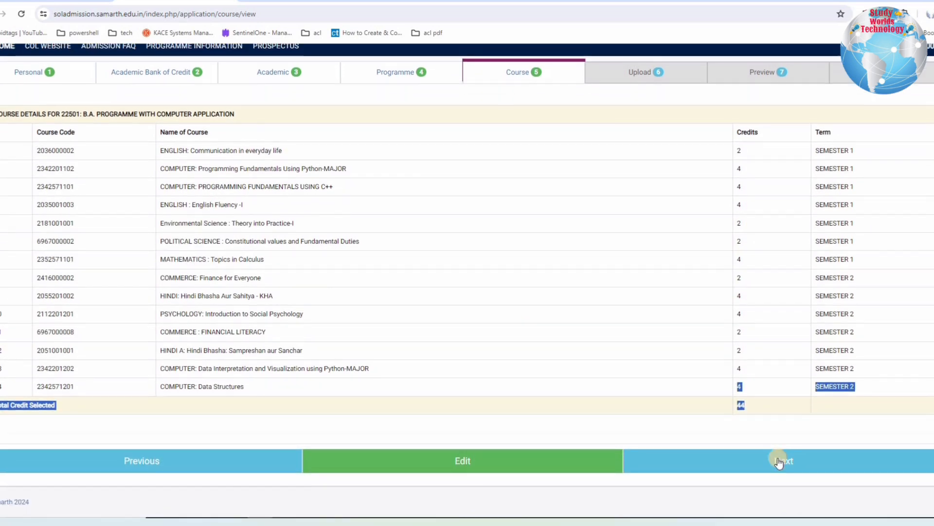
Step: Open the Upload step and review the photo, signature, Class X, XII, address and ID proof rows
click(784, 514)
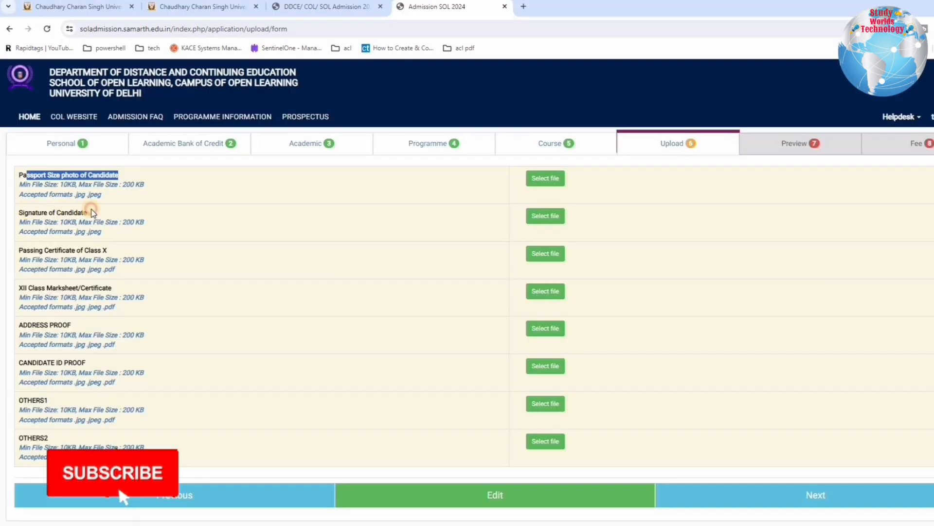
drag(104, 209, 24, 213)
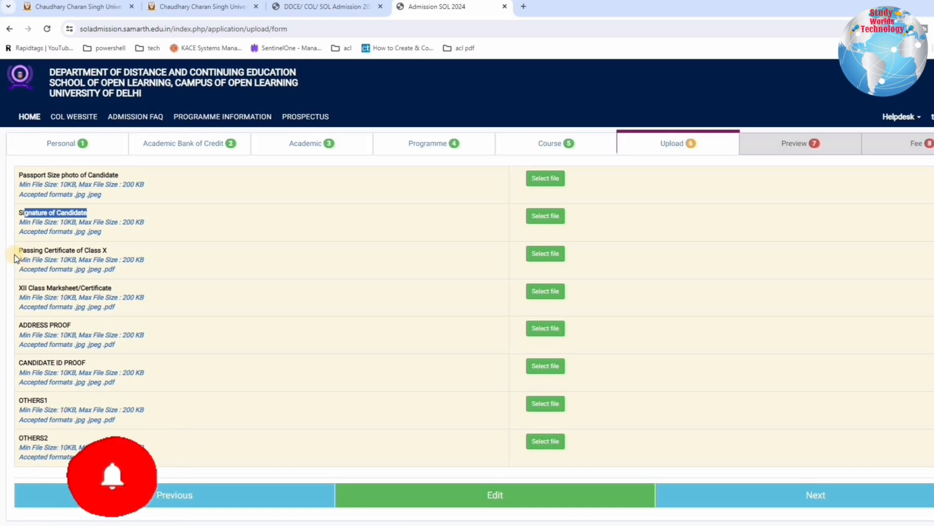
drag(18, 250, 83, 286)
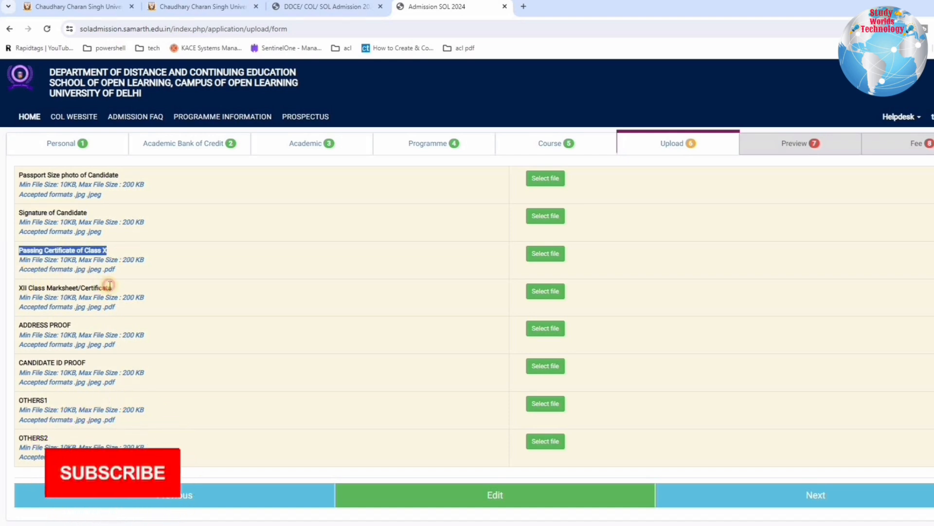
drag(26, 288, 141, 287)
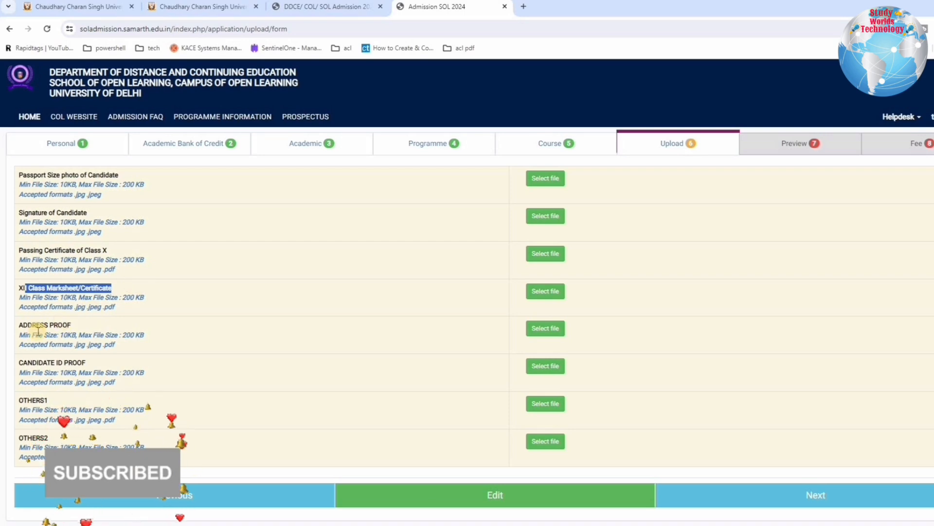
click(88, 326)
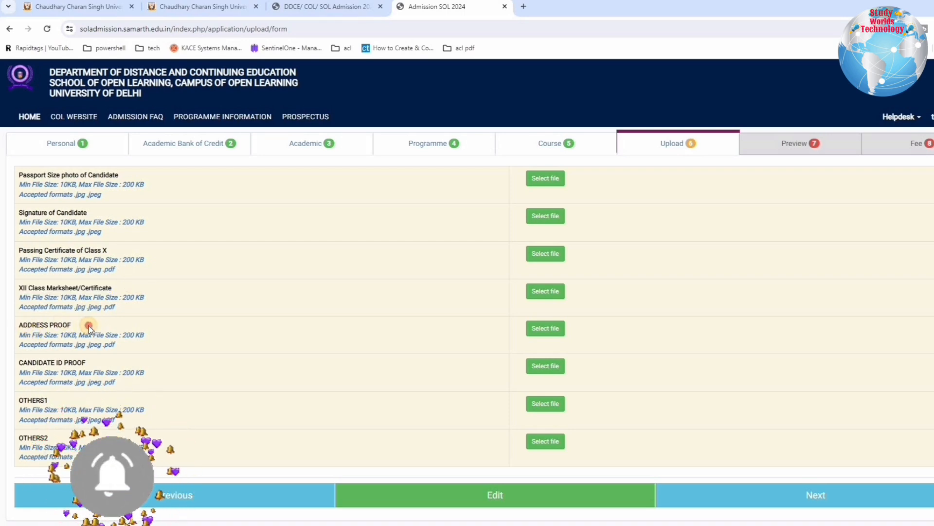
drag(88, 326, 23, 325)
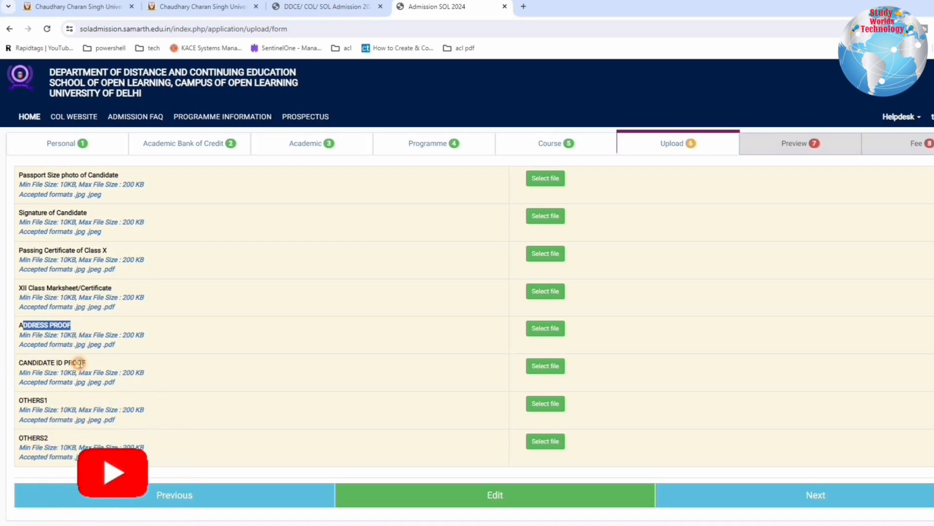
drag(85, 363, 23, 363)
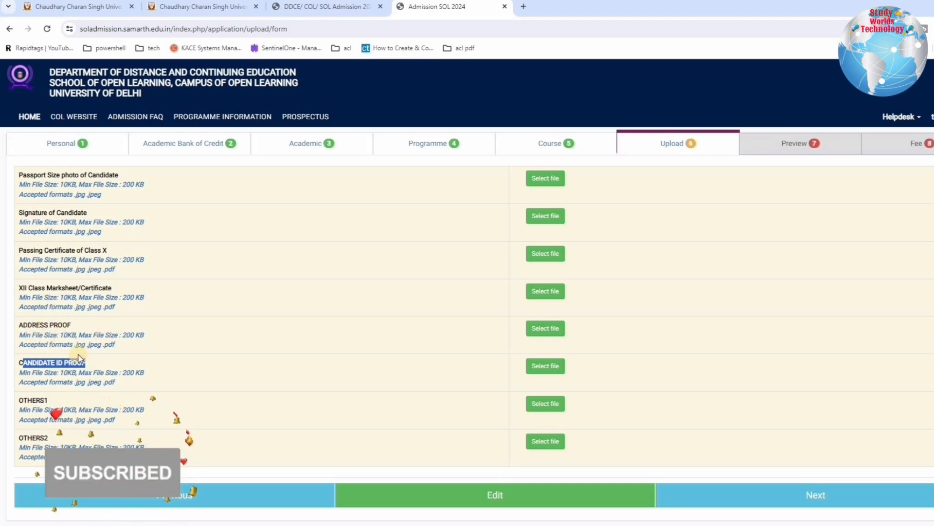
mouse_move(39, 355)
mouse_down()
mouse_move(105, 355)
mouse_move(46, 363)
mouse_up()
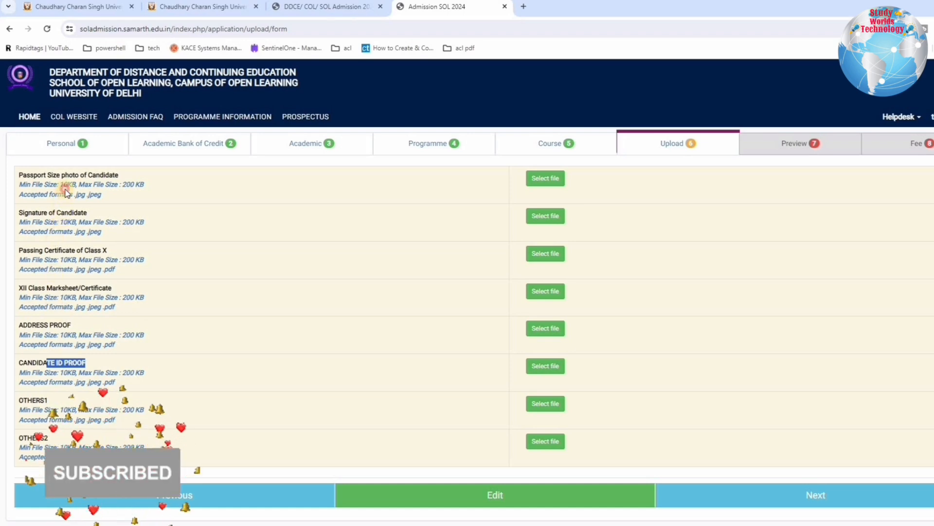
drag(89, 185, 159, 183)
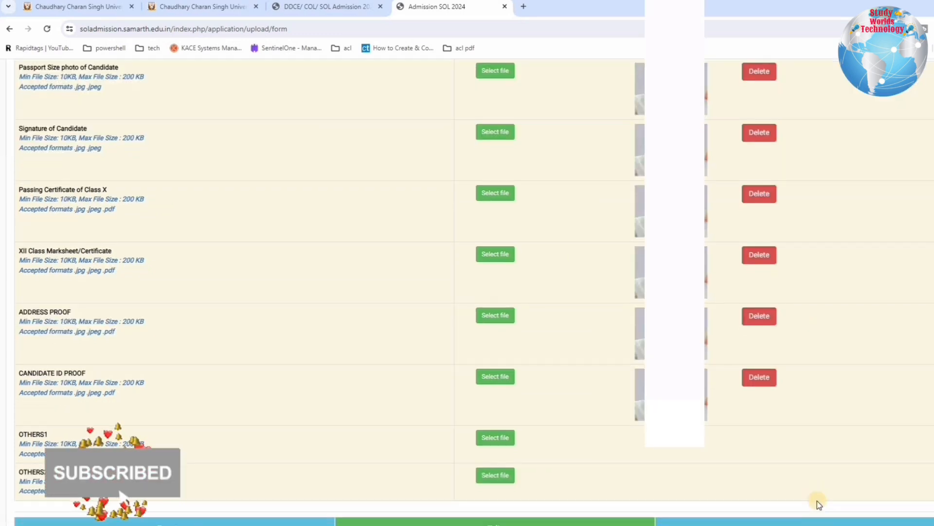
scroll(816, 500, down, 2)
Step: Save the uploaded documents and review the listed upload details
click(789, 469)
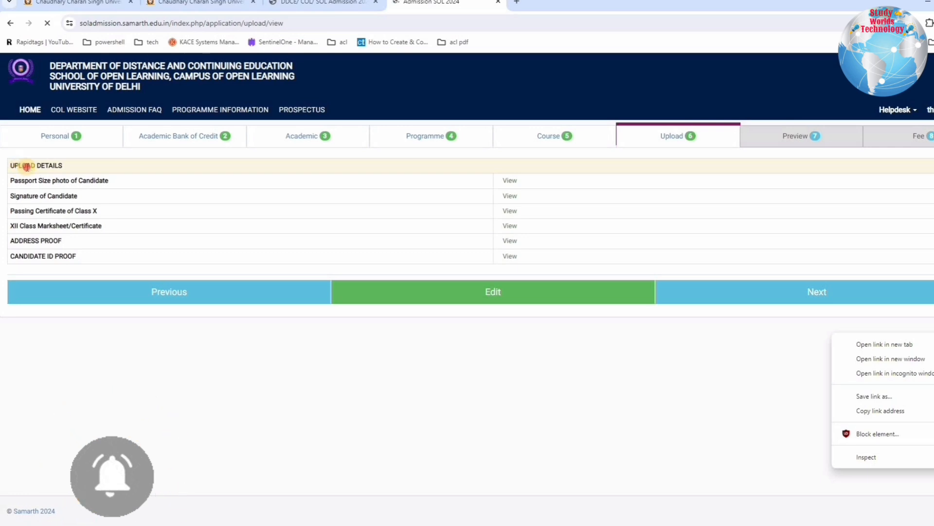
drag(21, 167, 440, 237)
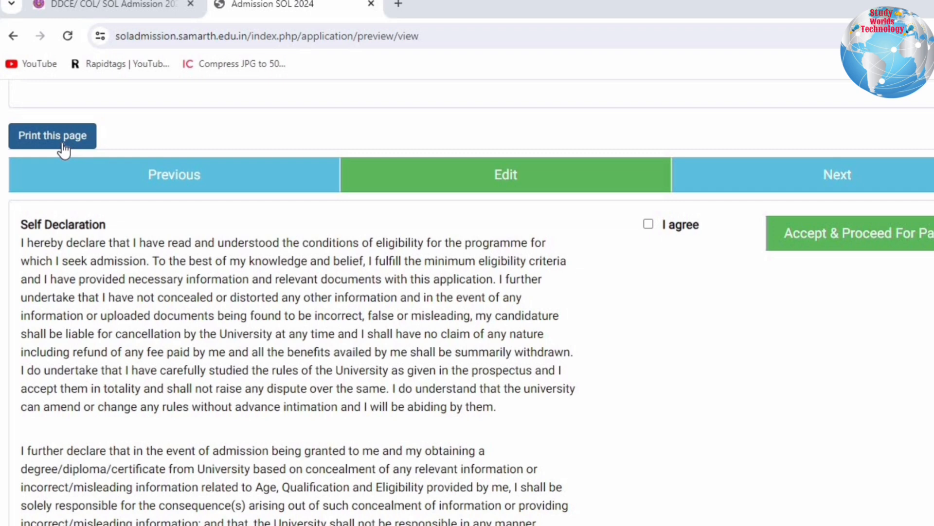
Step: Try printing the preview, dismiss the print dialog, and accept the self declaration
click(63, 145)
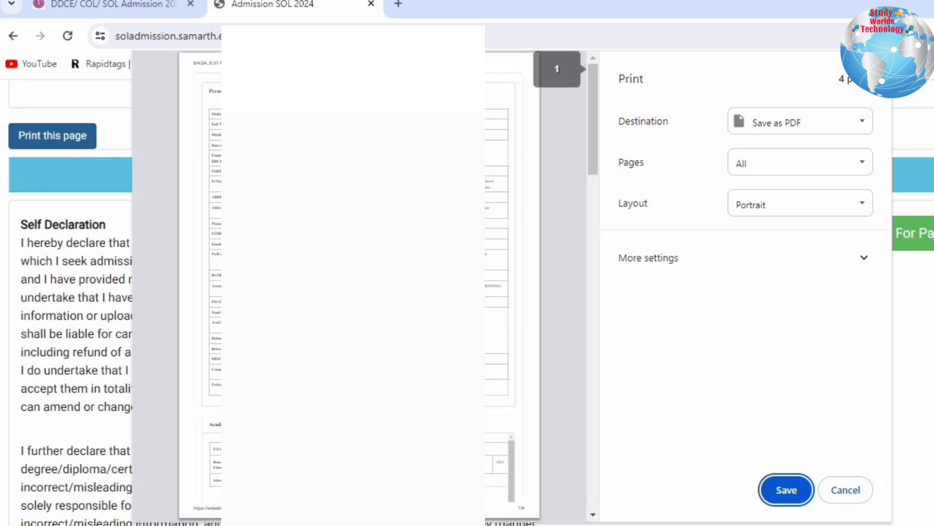
key(Escape)
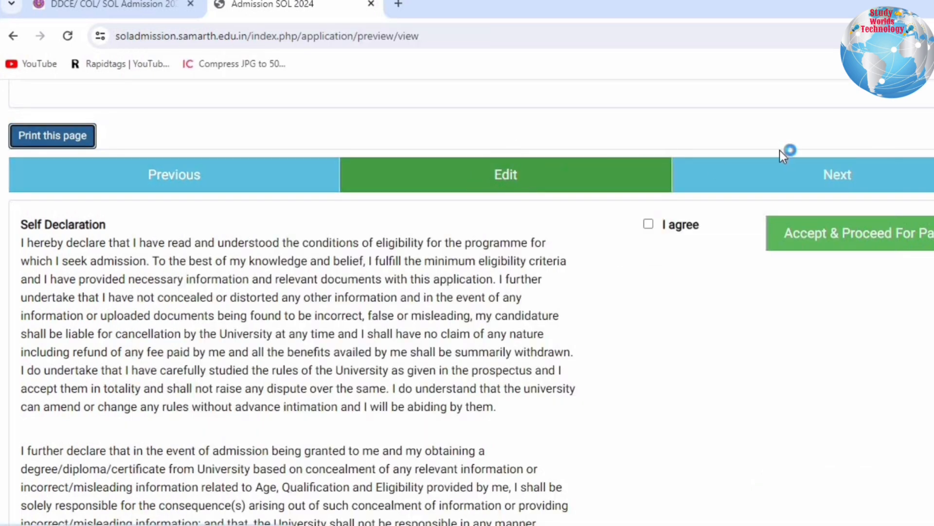
click(648, 224)
Step: Proceed to payment and review the ₹11320.00 fee and pending verification notice
click(898, 234)
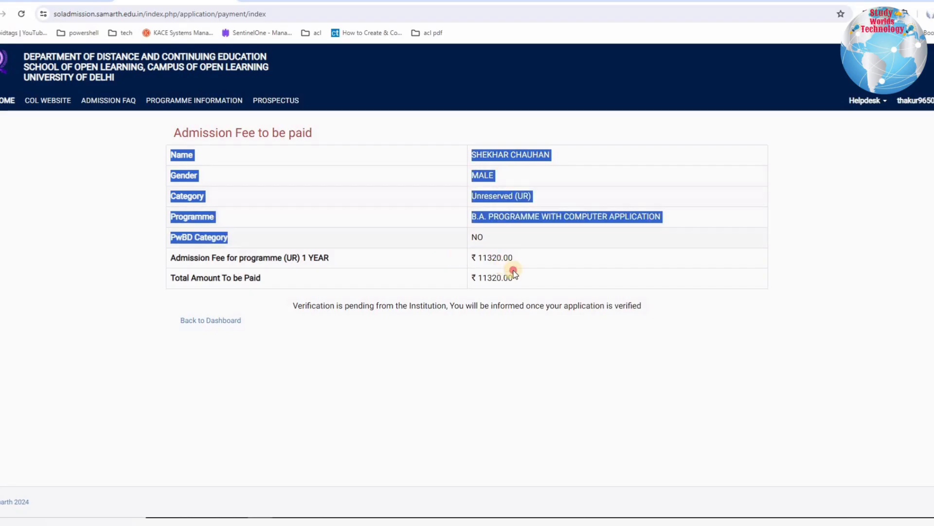
drag(511, 271, 532, 273)
click(466, 219)
triple_click(684, 227)
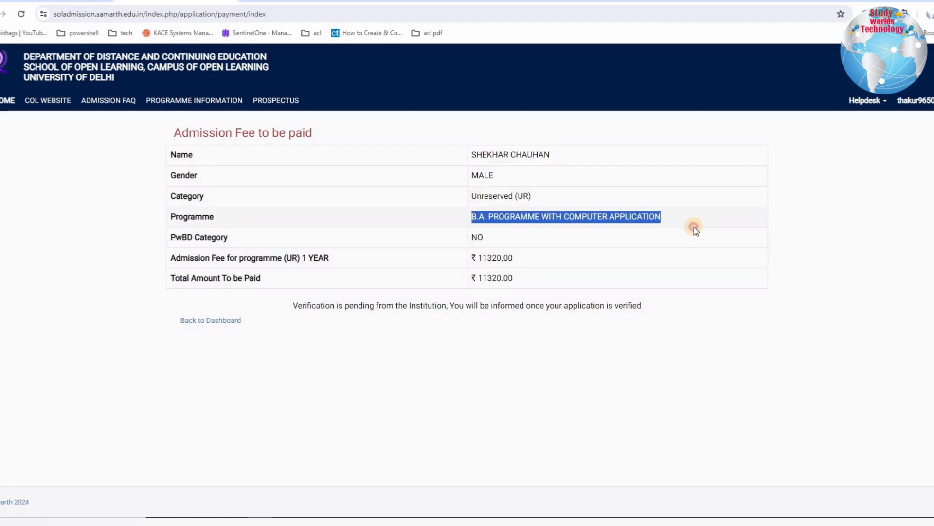
drag(479, 239, 467, 262)
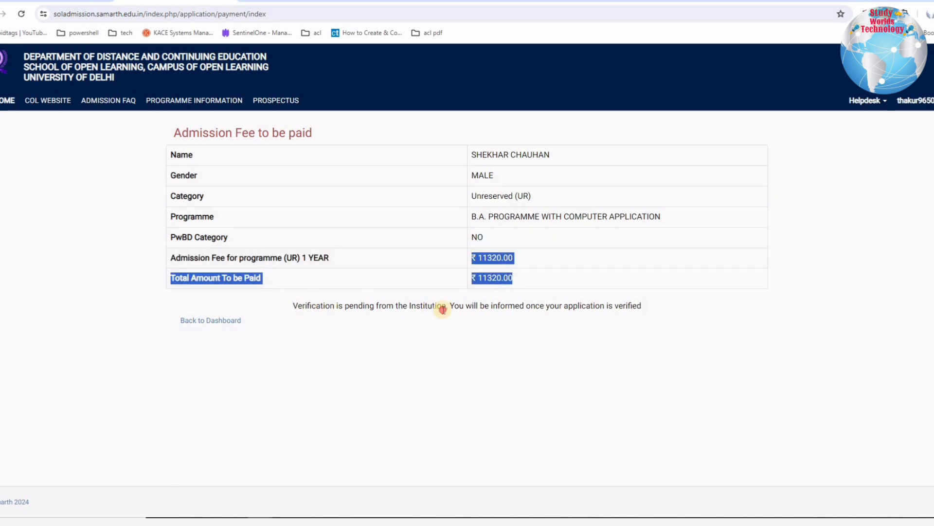
drag(443, 309, 640, 312)
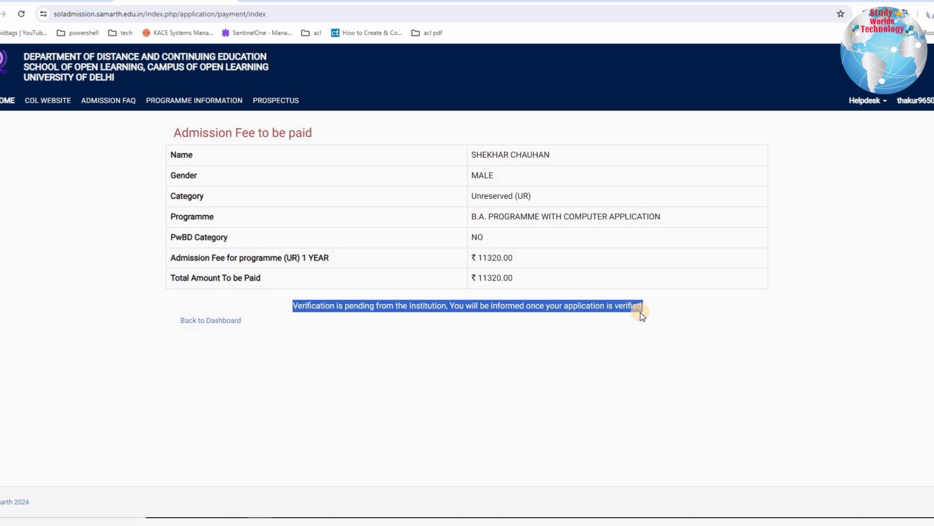